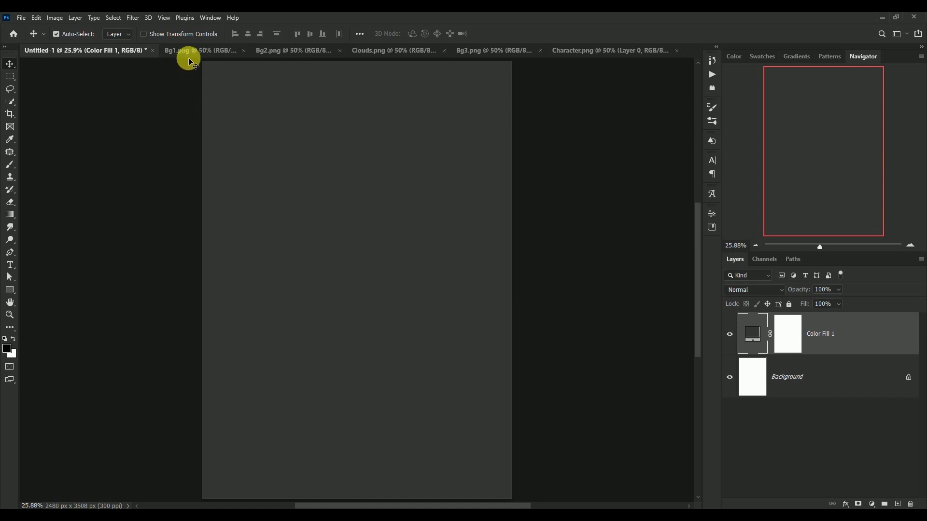
Copy the Bg1.png image into the Untitled-1 document and convert its new layer to a smart object
left_click(188, 52)
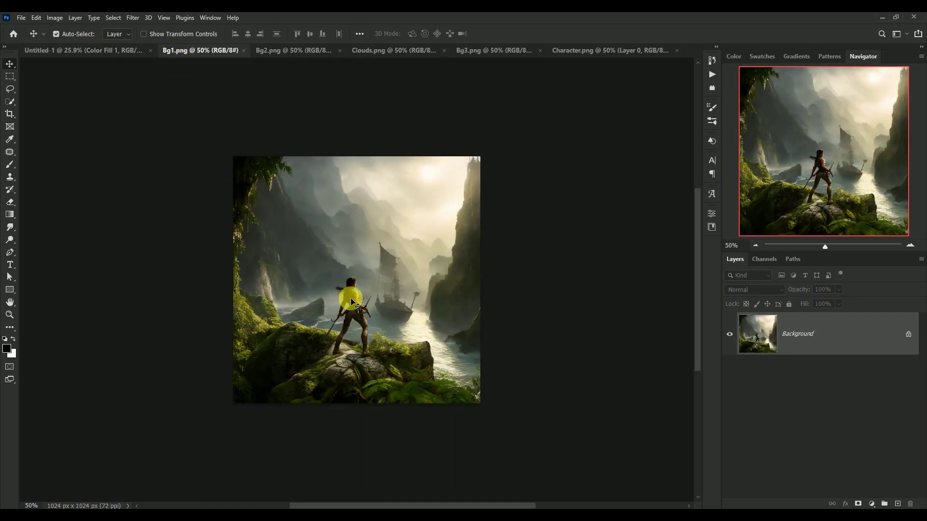
left_click_drag(352, 303, 381, 259)
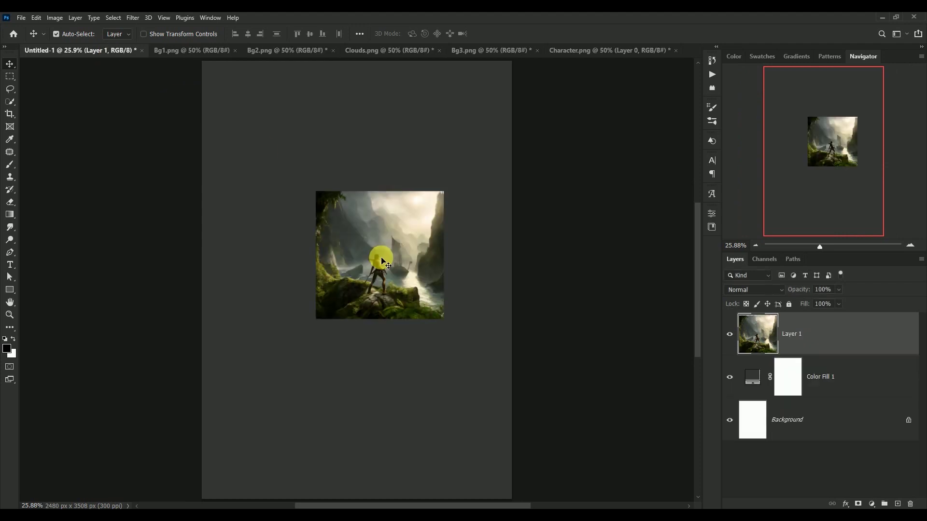
right_click(847, 335)
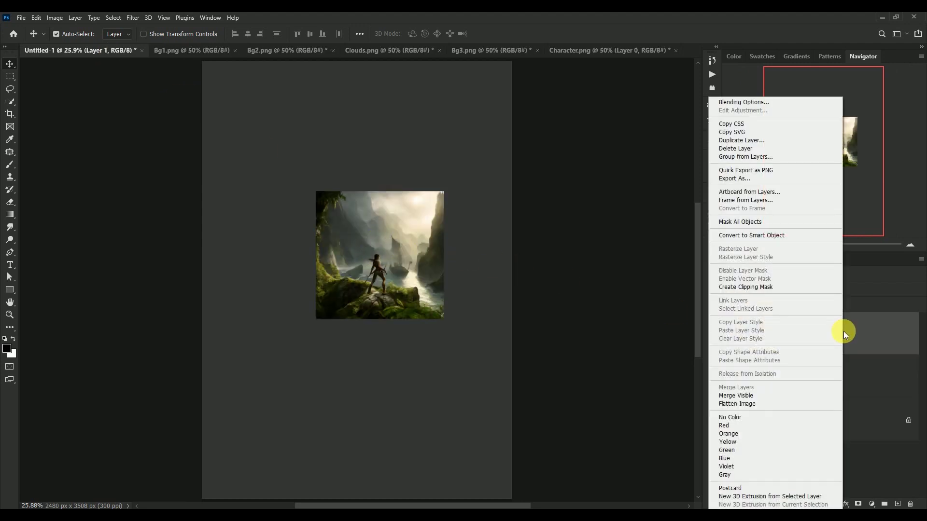
left_click(810, 238)
Enlarge the Layer 1 image and place it in the canvas's bottom-left corner, with its left edge slightly beyond the canvas
left_click_drag(393, 254, 352, 283)
key("ctrl+minus")
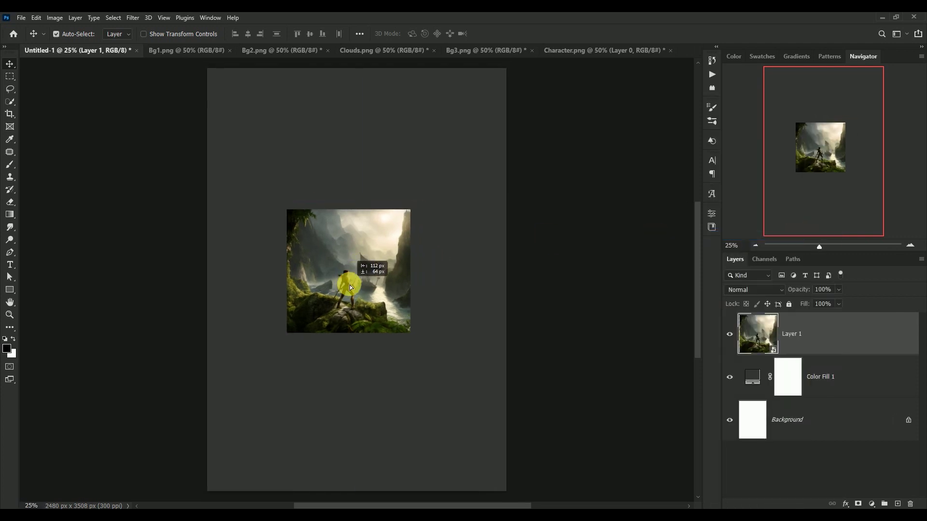
key("ctrl+t")
left_click_drag(416, 333, 538, 446)
left_click_drag(386, 383, 291, 424)
double_click(311, 321)
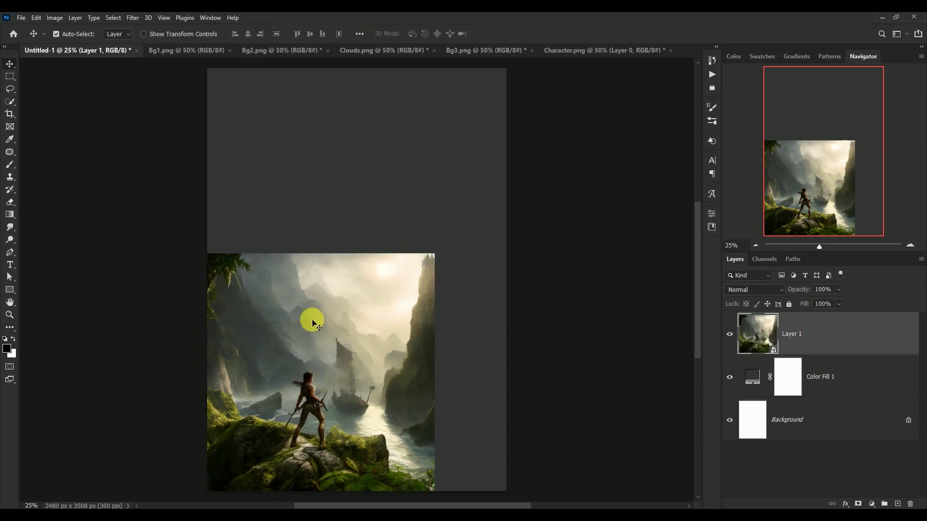
left_click(730, 334)
left_click(730, 334)
left_click_drag(369, 368, 344, 368)
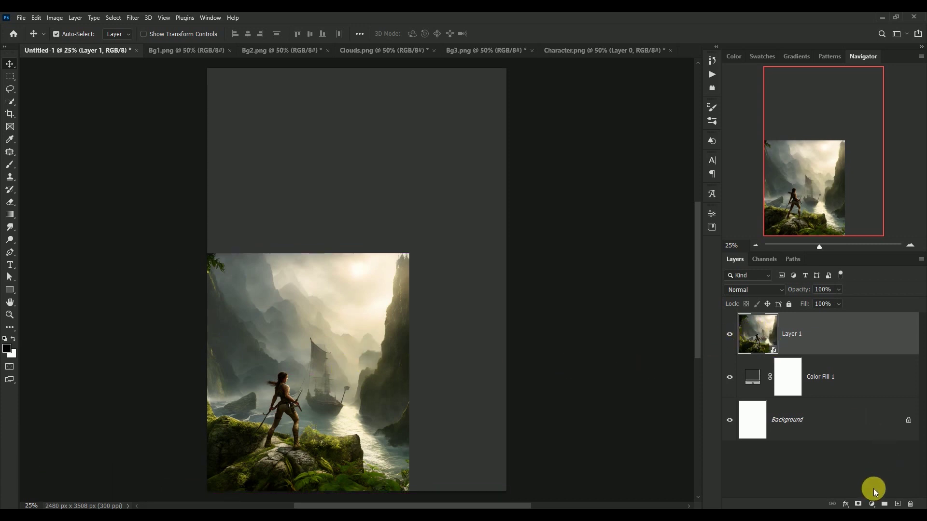
Add a layer mask to Layer 1 and fade out the image's upper edge with black-to-transparent linear gradients
left_click(858, 504)
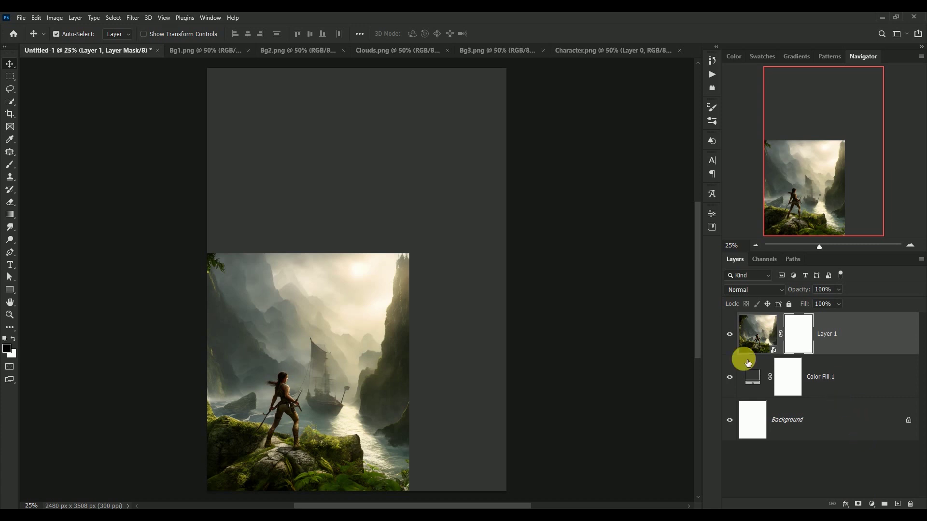
left_click(9, 214)
mouse_move(285, 235)
left_mouse_down()
mouse_move(275, 316)
mouse_move(289, 355)
left_mouse_up()
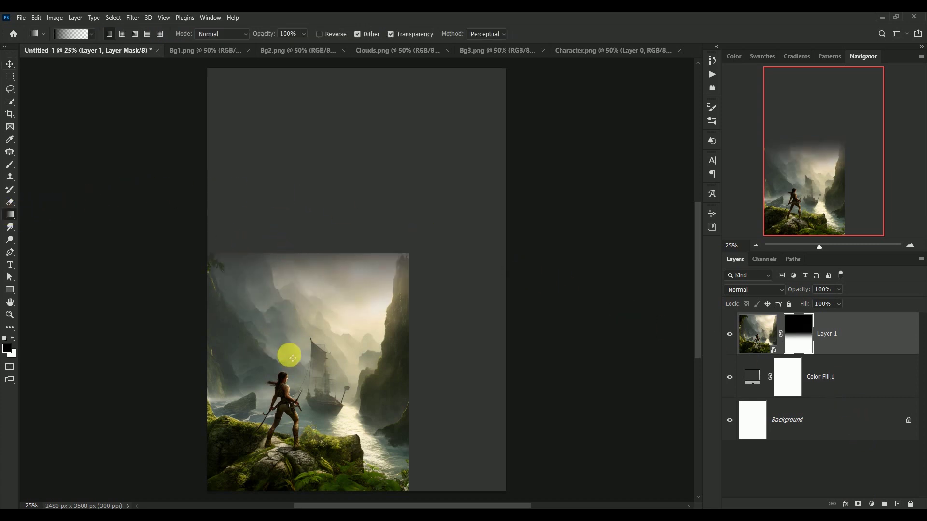
left_click_drag(300, 251, 297, 399)
left_click_drag(312, 222, 314, 440)
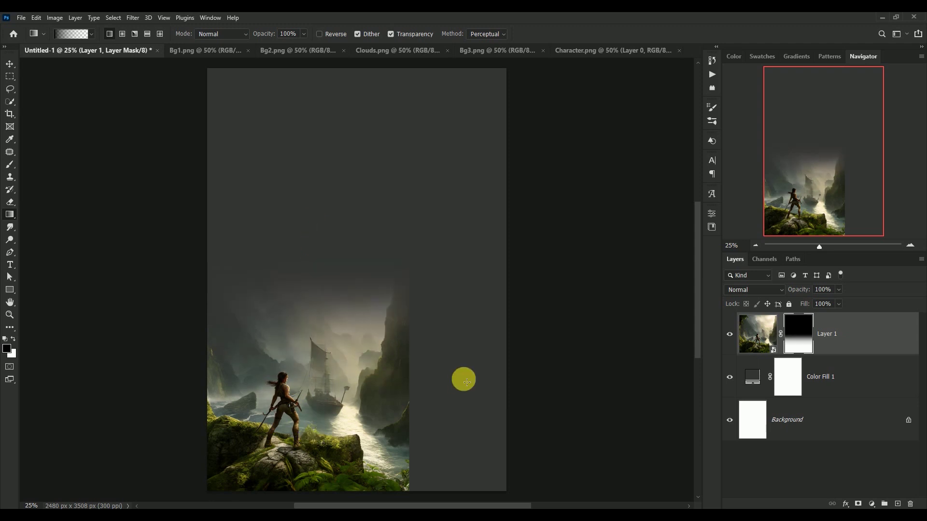
Fade the right side of Layer 1 into the grey background with more linear gradients on its mask, softening the top again
left_click_drag(459, 419, 274, 395)
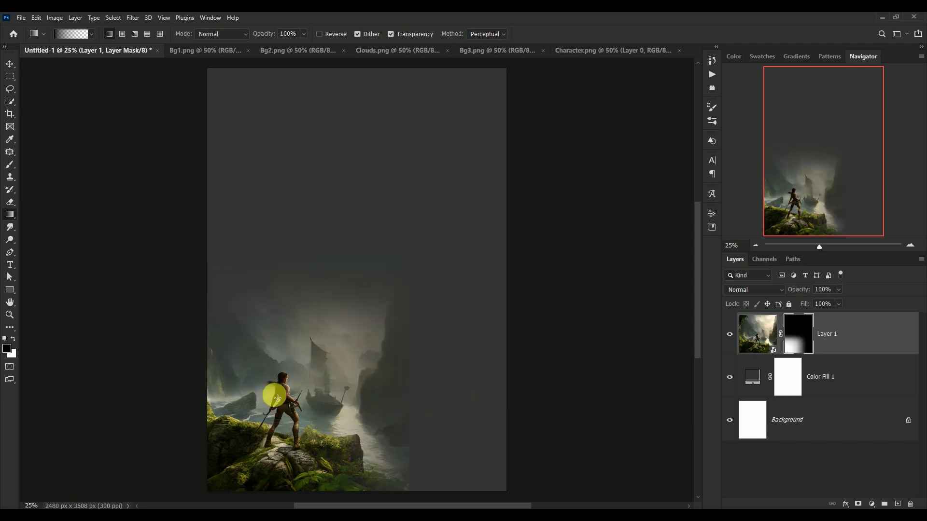
left_click_drag(464, 415, 290, 402)
left_click_drag(299, 249, 302, 367)
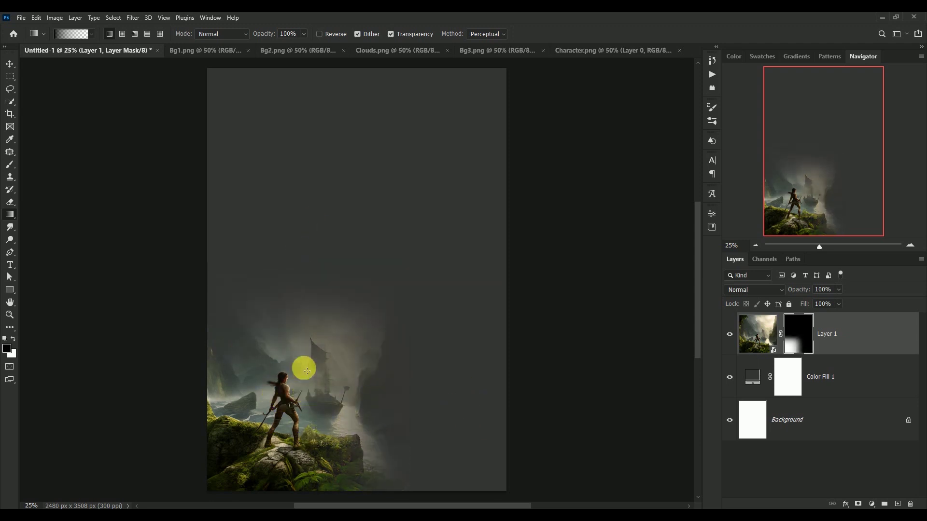
left_click_drag(482, 408, 253, 393)
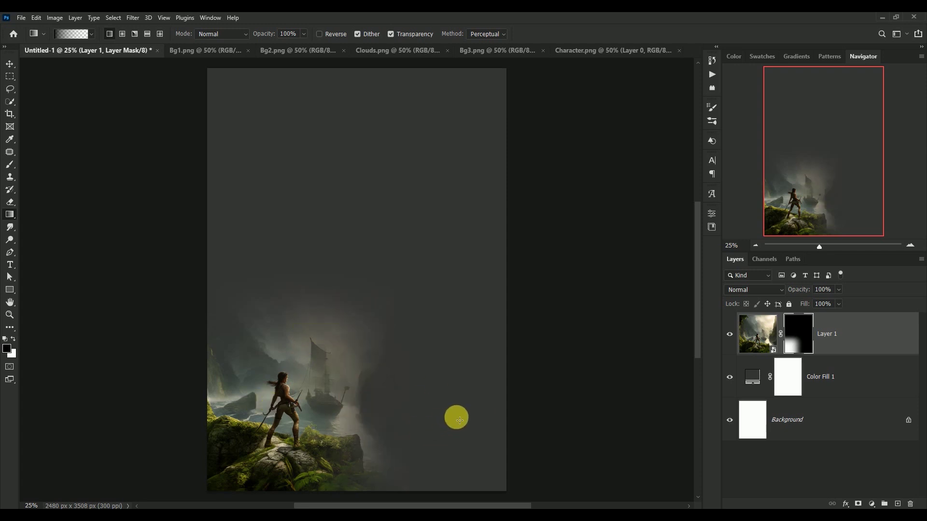
left_click_drag(455, 416, 254, 389)
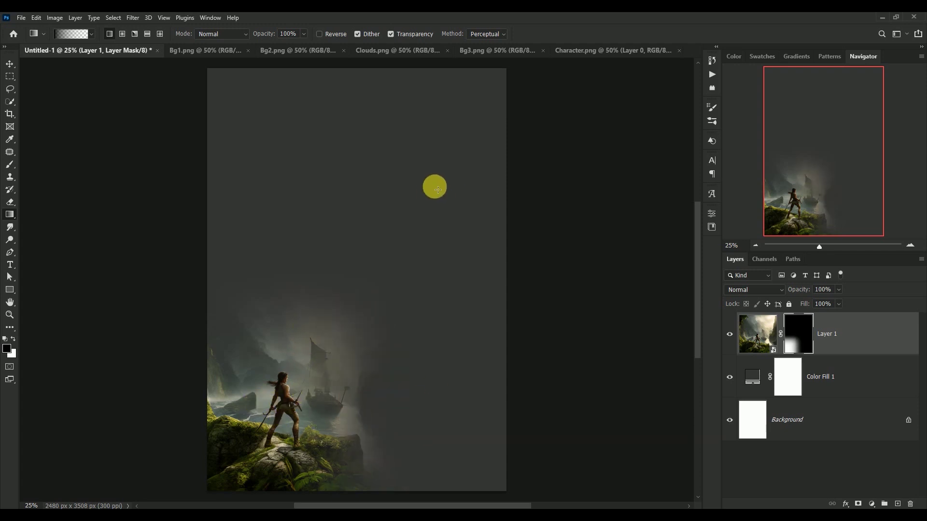
Switch to the Move tool and close the Bg1.png document
left_click(10, 64)
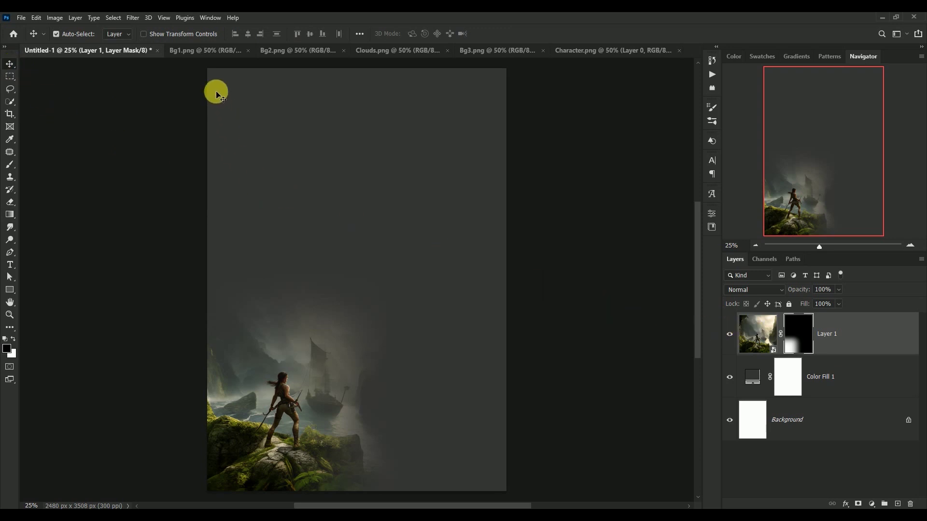
left_click(203, 50)
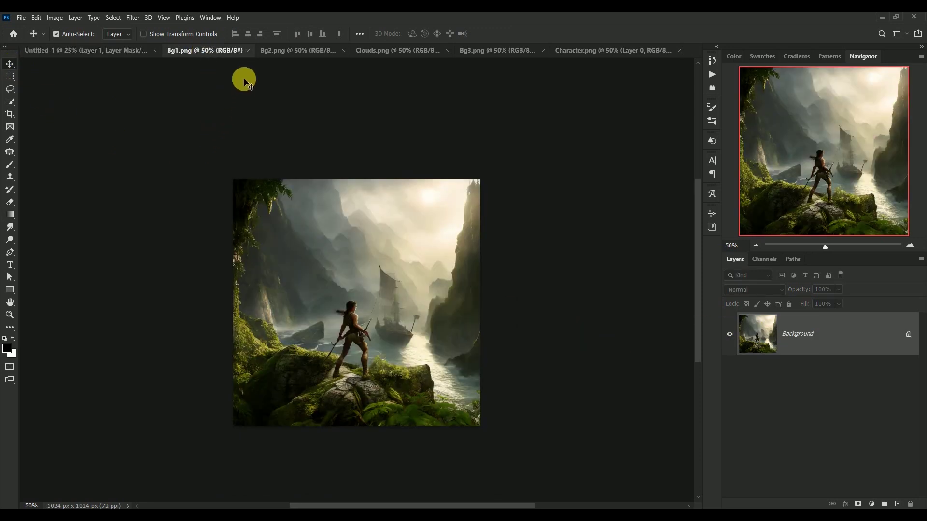
left_click(248, 50)
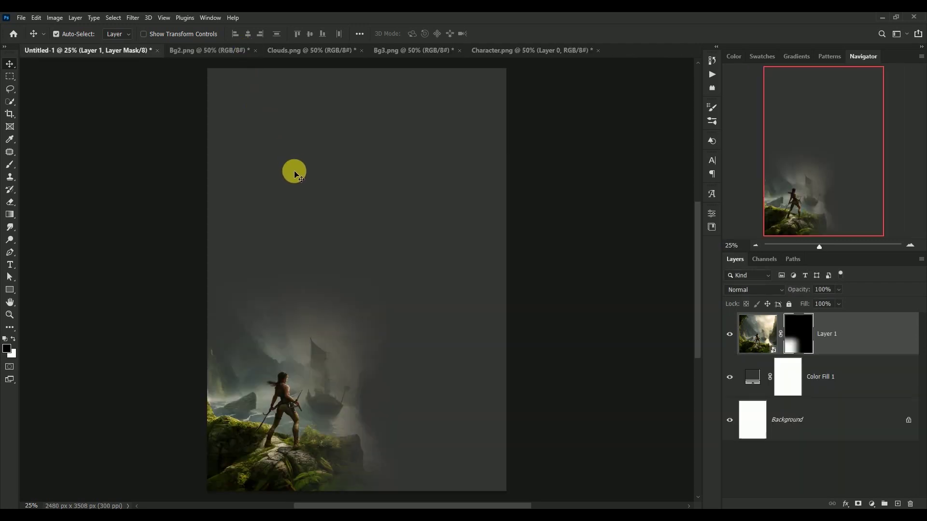
Add a Color Balance adjustment layer above Layer 1 and clip it to that layer
left_click(744, 332)
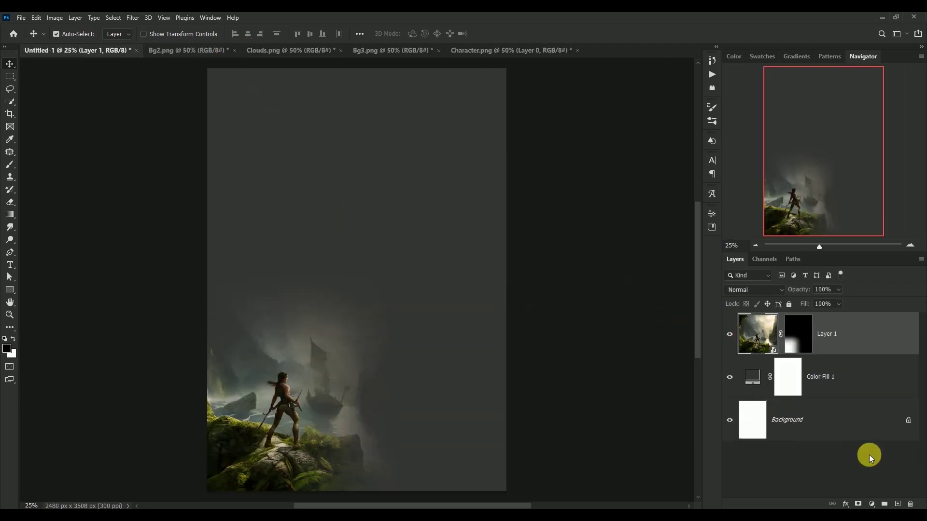
left_click(874, 504)
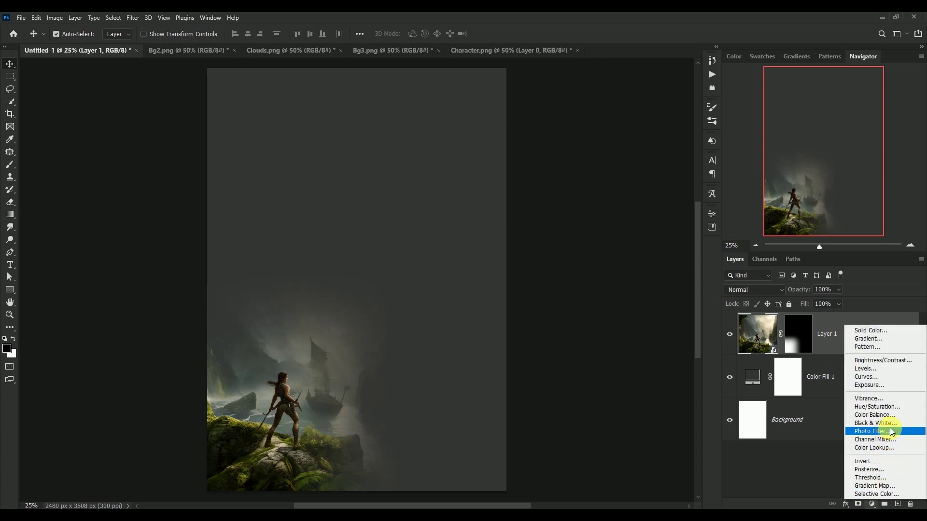
left_click(899, 415)
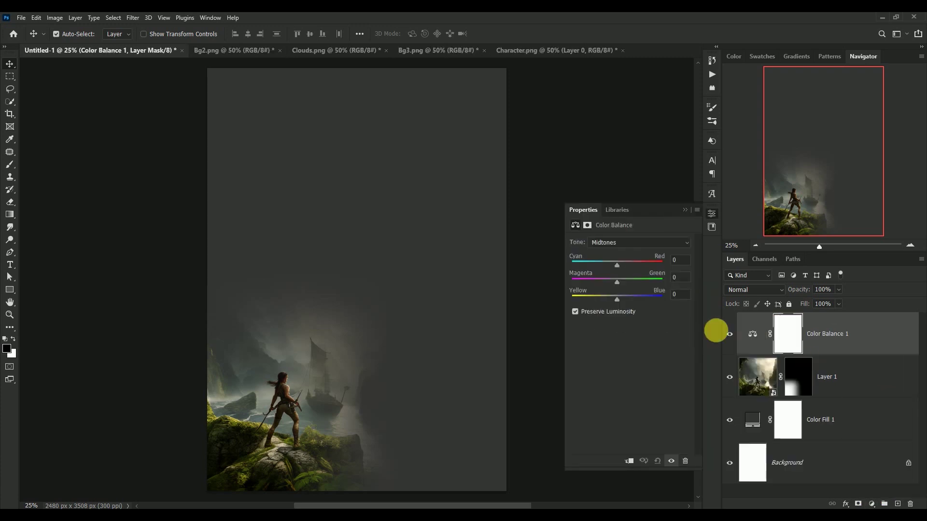
left_click(630, 461)
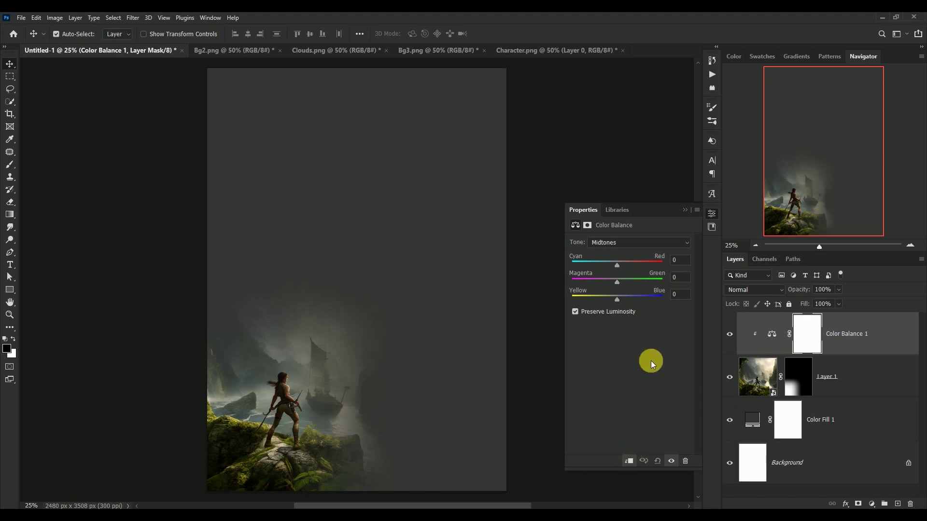
Set the Color Balance midtones to -61 cyan/red and +6 magenta/green
left_click(684, 265)
type("-61")
key("Tab")
type("+6")
Set the Color Balance shadows to -4 cyan/red, +4 magenta/green and +7 yellow/blue
left_click(628, 242)
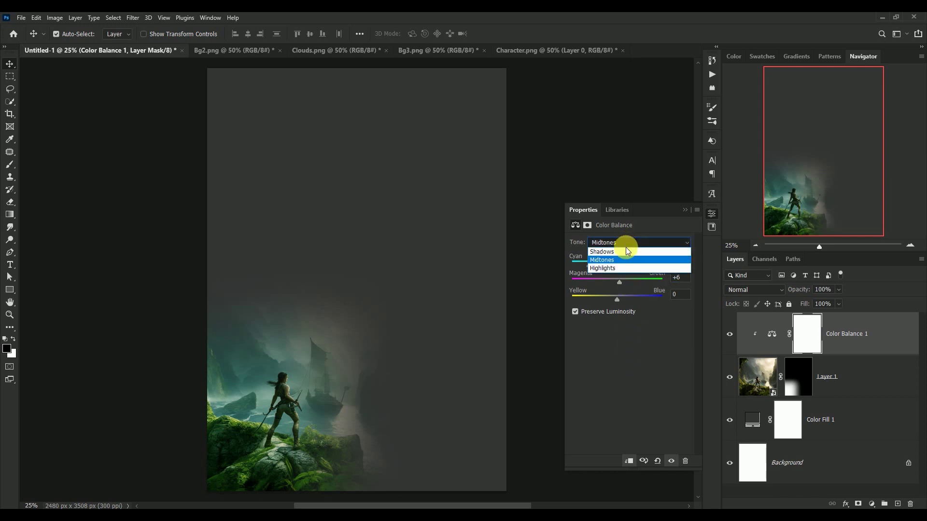
left_click(625, 248)
left_click(678, 261)
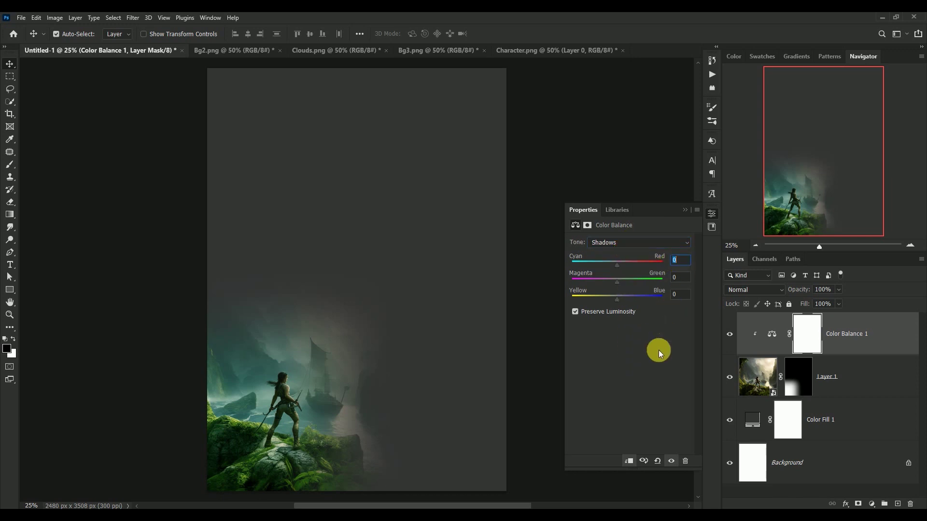
type("-4")
key("Tab")
type("+4")
key("Tab")
type("+7")
Set the Color Balance highlights to +7 cyan/red, -20 magenta/green and +20 yellow/blue, and compare the image with and without the adjustment
left_click(654, 241)
left_click(644, 265)
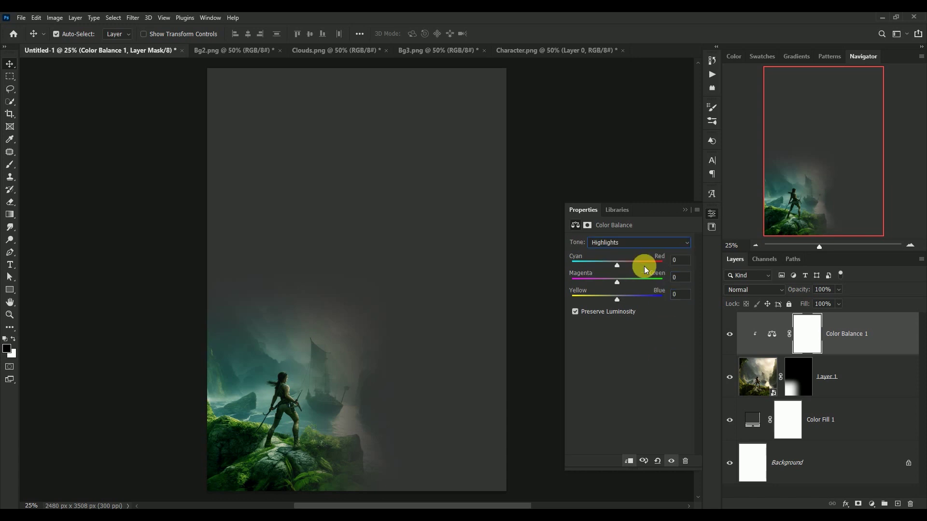
left_click(680, 263)
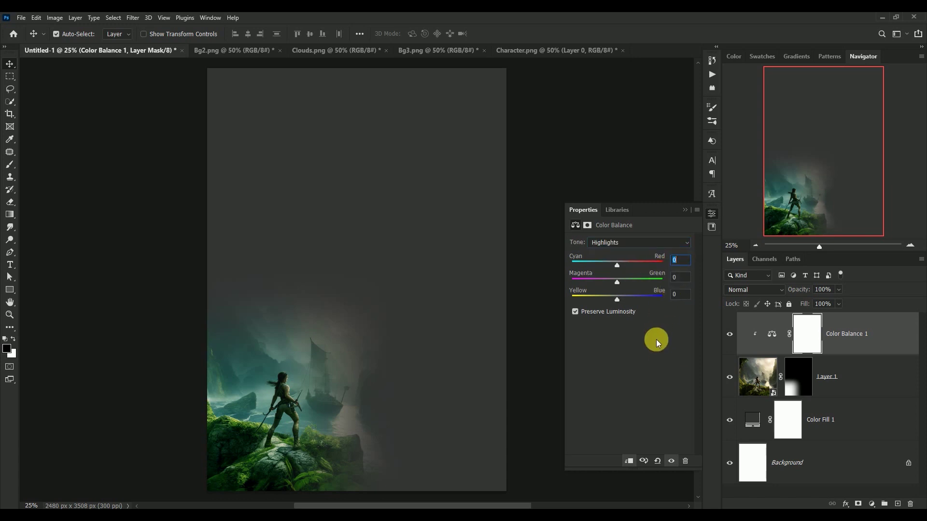
type("+7")
key("Tab")
type("-20")
key("Tab")
type("+20")
left_click(685, 212)
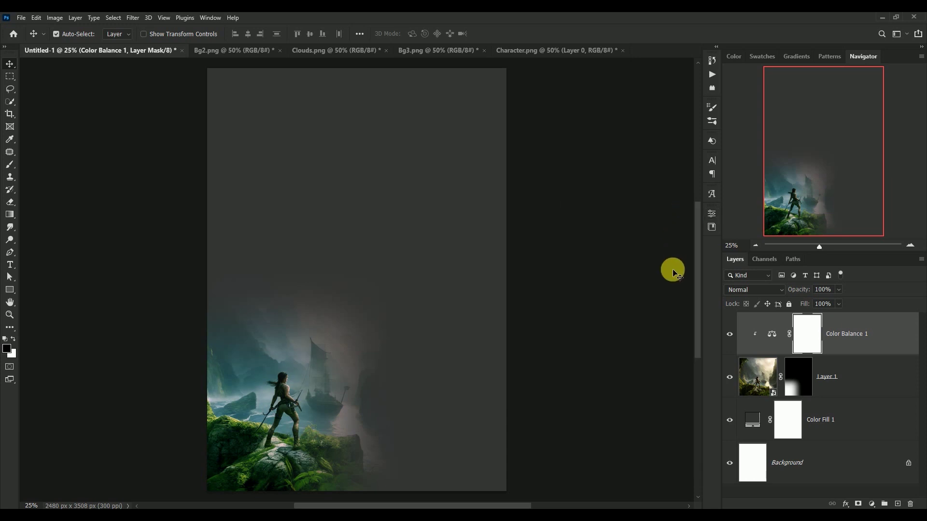
left_click(729, 334)
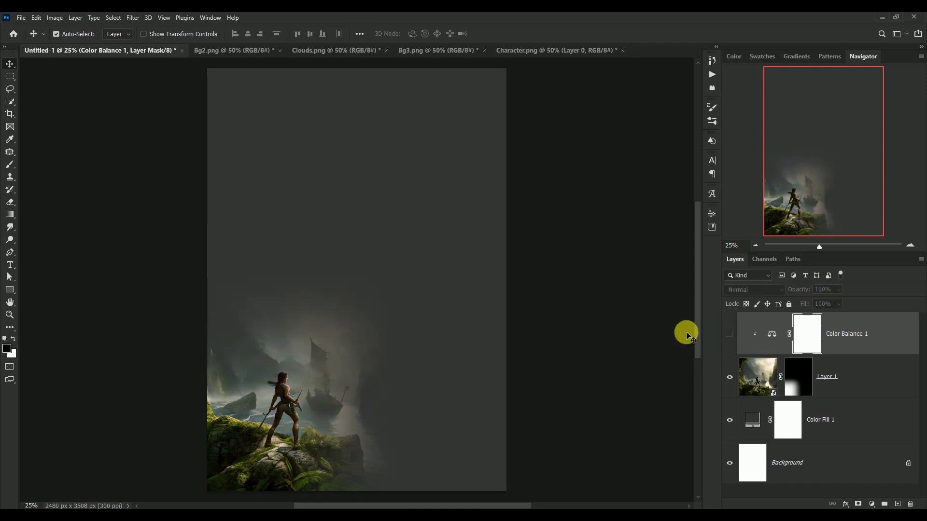
left_click(730, 334)
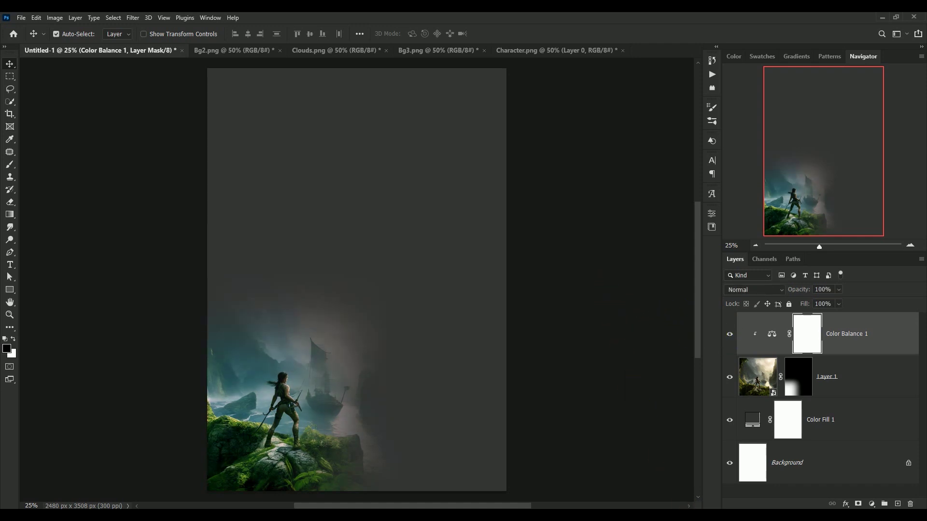
Copy the Bg2.png landscape into the Untitled-1 document and close Bg2.png without saving changes
scroll(357, 279, "down", 1)
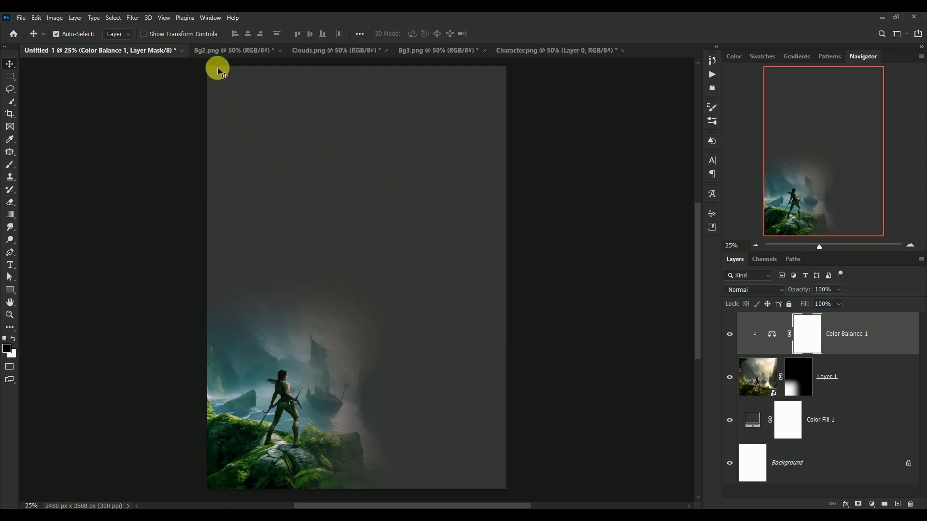
left_click(218, 50)
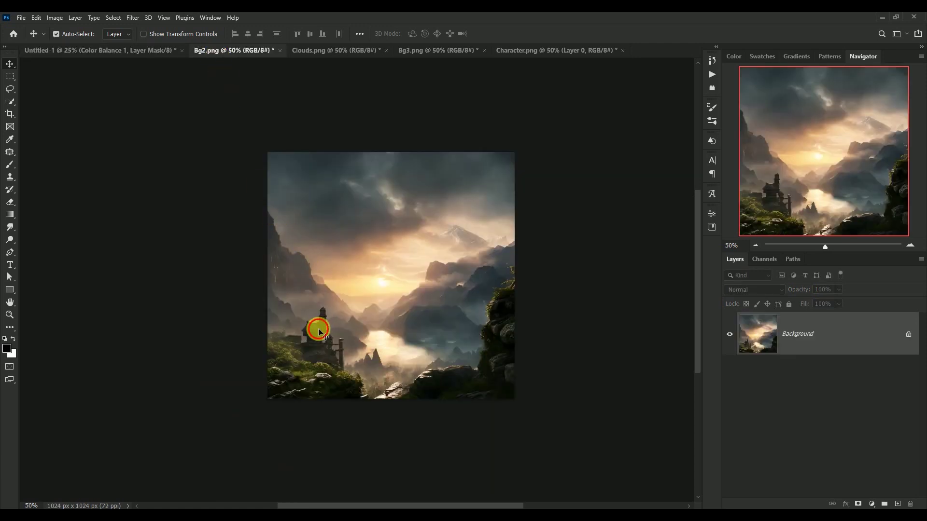
left_click_drag(316, 322, 343, 256)
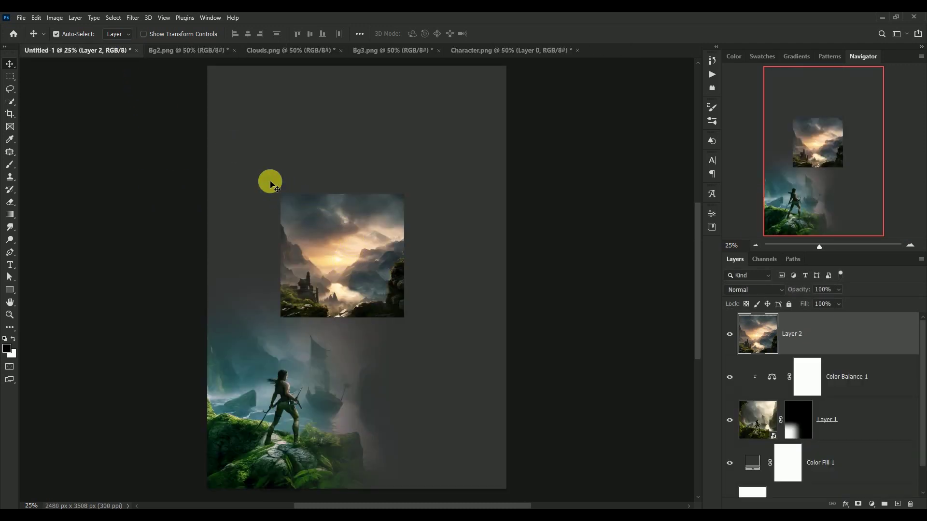
left_click(177, 50)
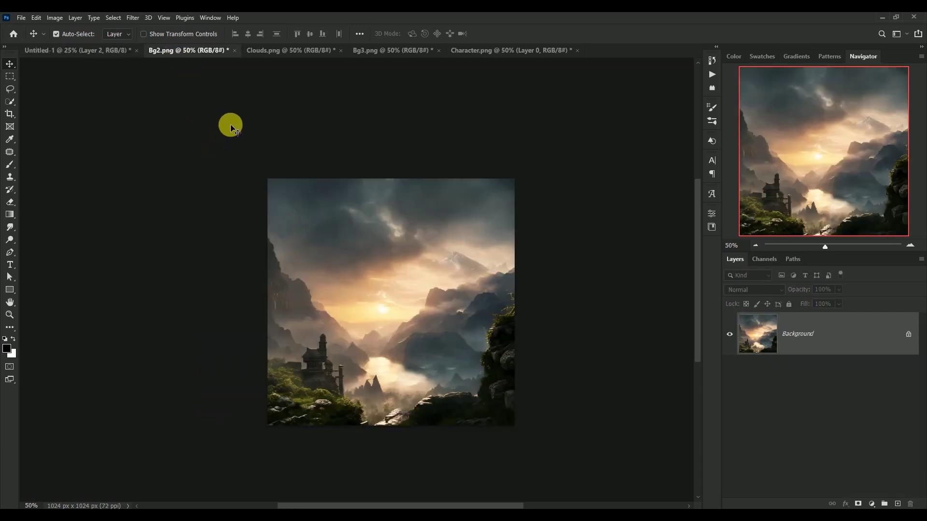
left_click(234, 50)
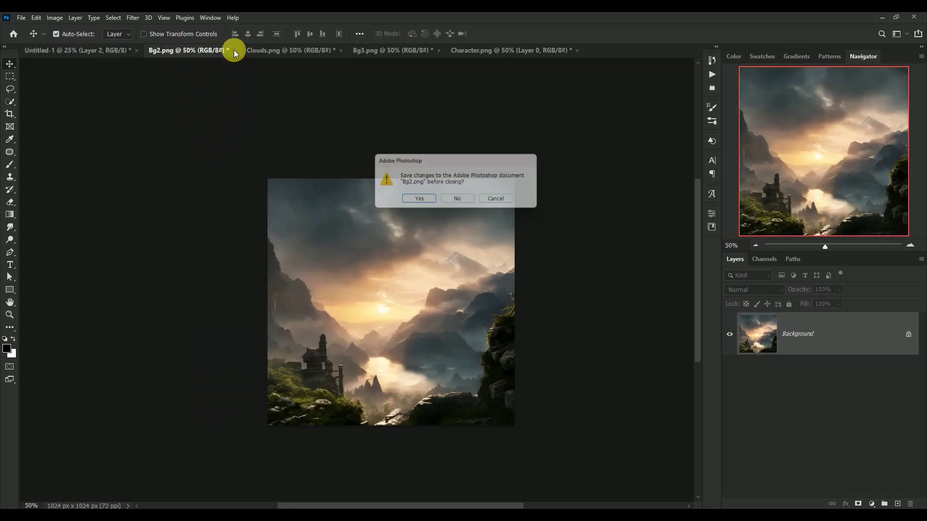
left_click(457, 201)
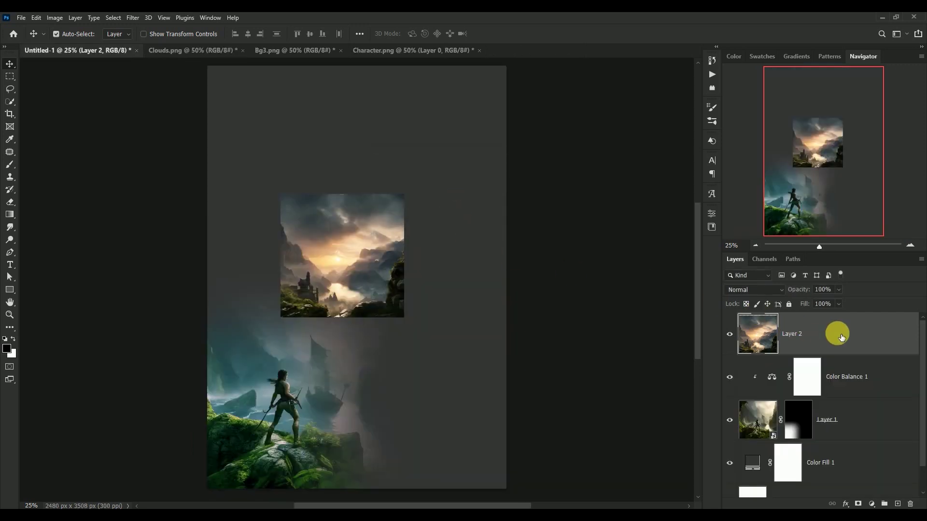
Convert the sunset landscape layer, Layer 2, to a smart object
right_click(839, 331)
left_click(794, 236)
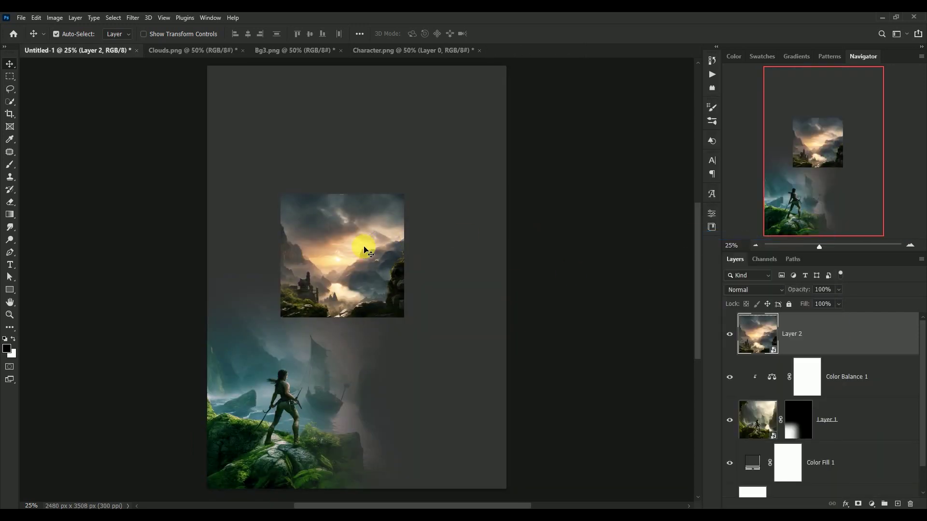
scroll(363, 252, "up", 1)
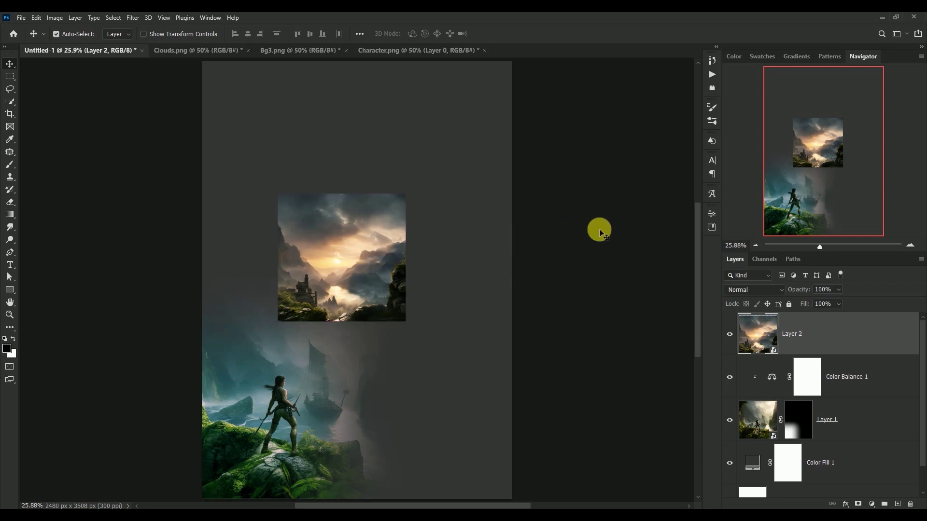
Flip the sunset landscape layer horizontally, scale it to about 193%, and place it over the canvas's lower right area
key("ctrl+t")
left_click_drag(405, 321, 536, 415)
scroll(566, 338, "down", 3)
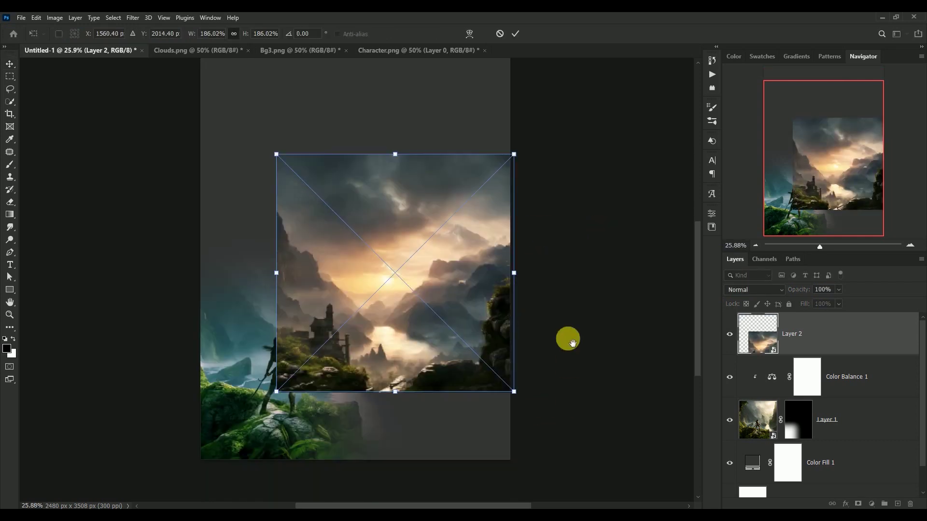
left_click_drag(372, 287, 397, 356)
right_click(344, 326)
left_click(353, 314)
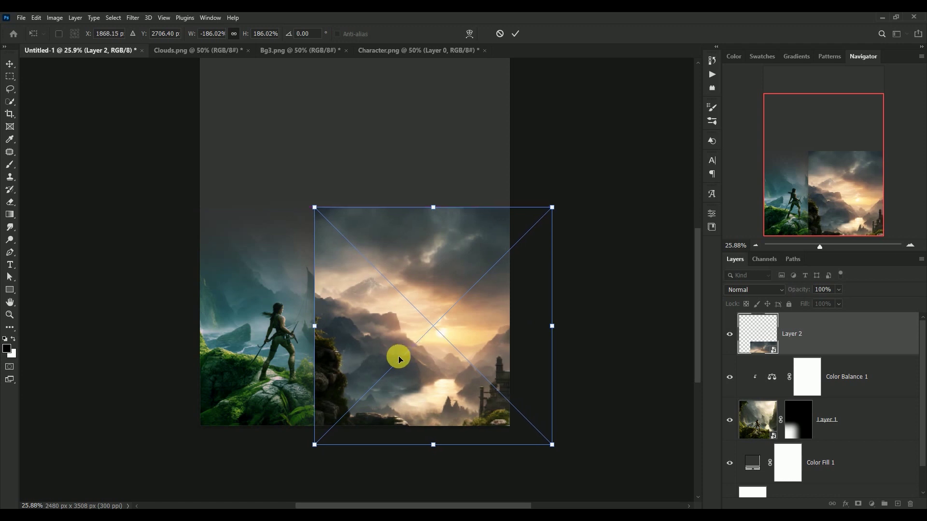
left_click_drag(314, 206, 304, 198)
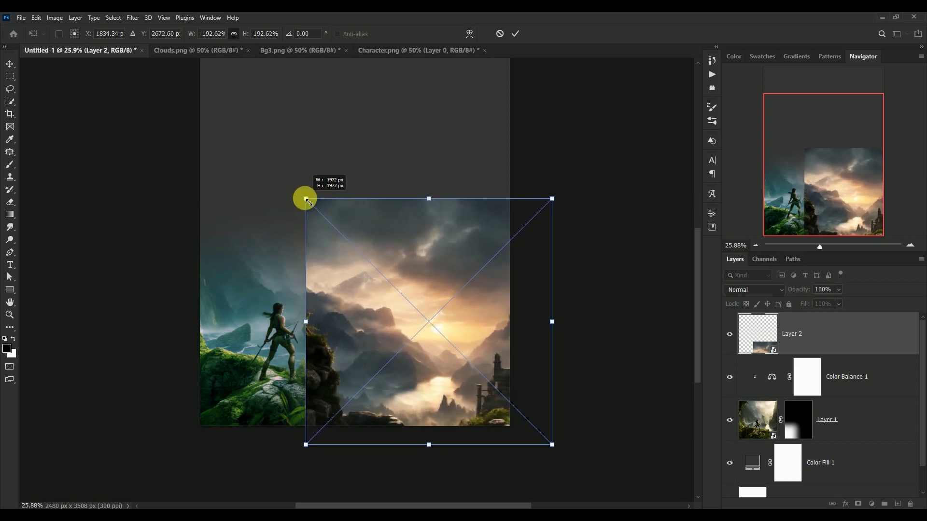
left_click_drag(363, 325, 383, 322)
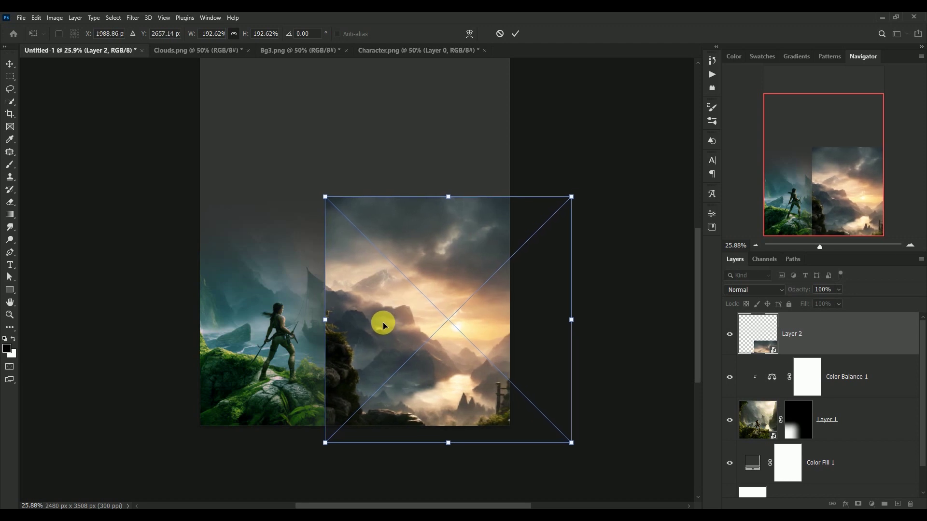
key("Return")
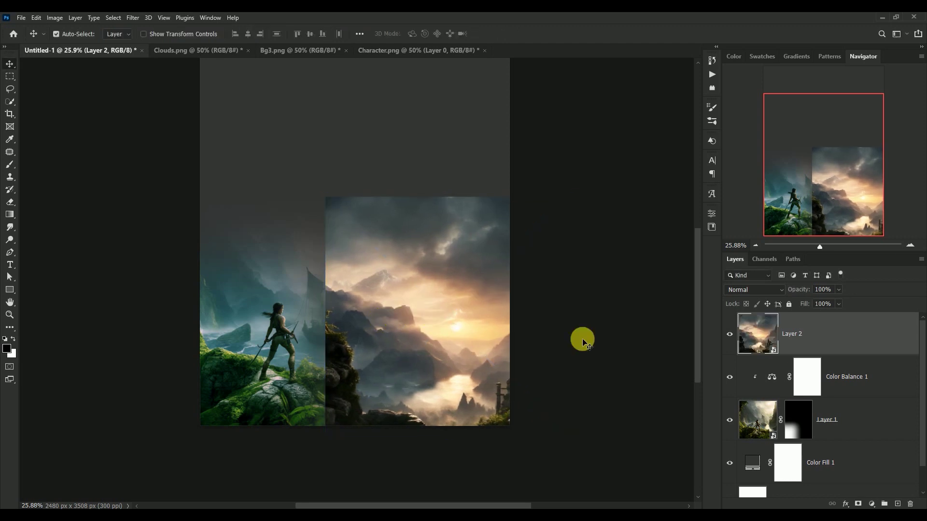
left_click(730, 334)
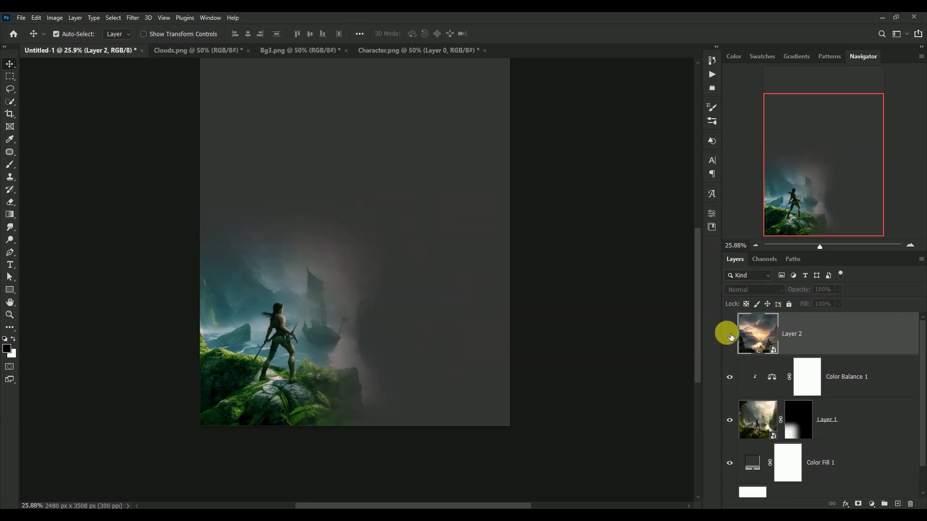
left_click(730, 334)
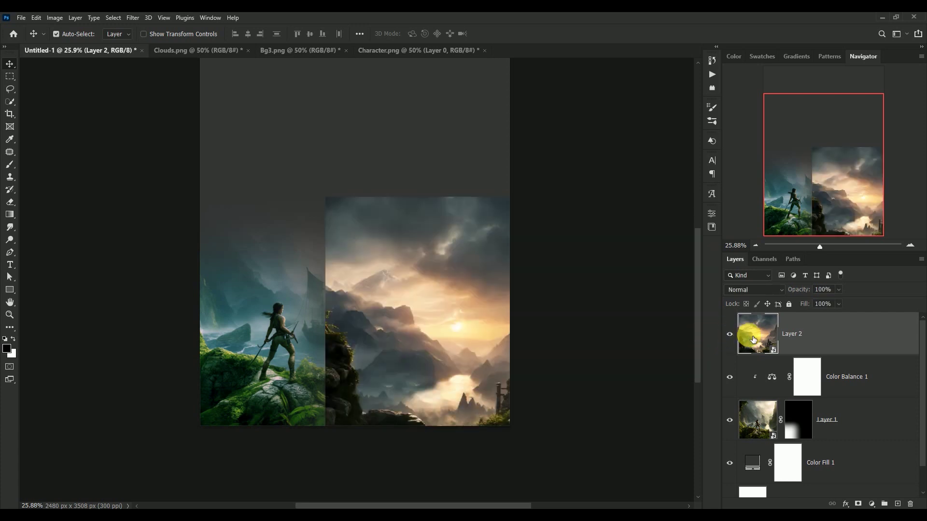
Add a layer mask to Layer 2 and fade out the landscape's upper edge with vertical gradients
left_click(859, 504)
left_click(10, 215)
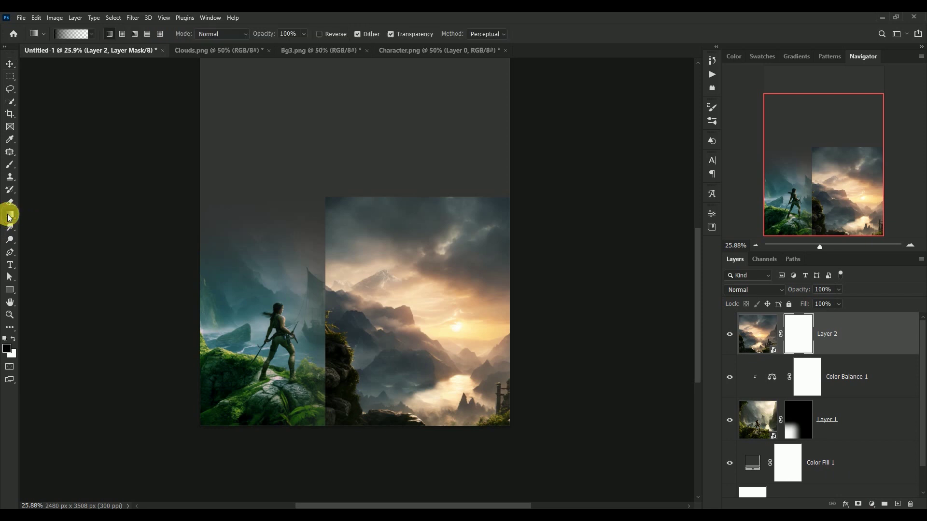
left_click_drag(436, 182, 434, 296)
left_click_drag(439, 166, 443, 261)
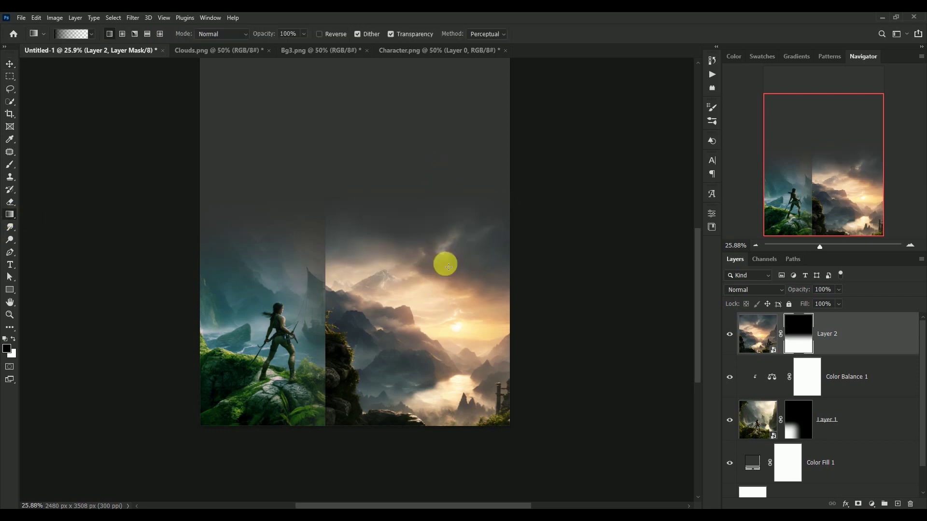
left_click_drag(441, 182, 428, 309)
left_click_drag(436, 216, 424, 352)
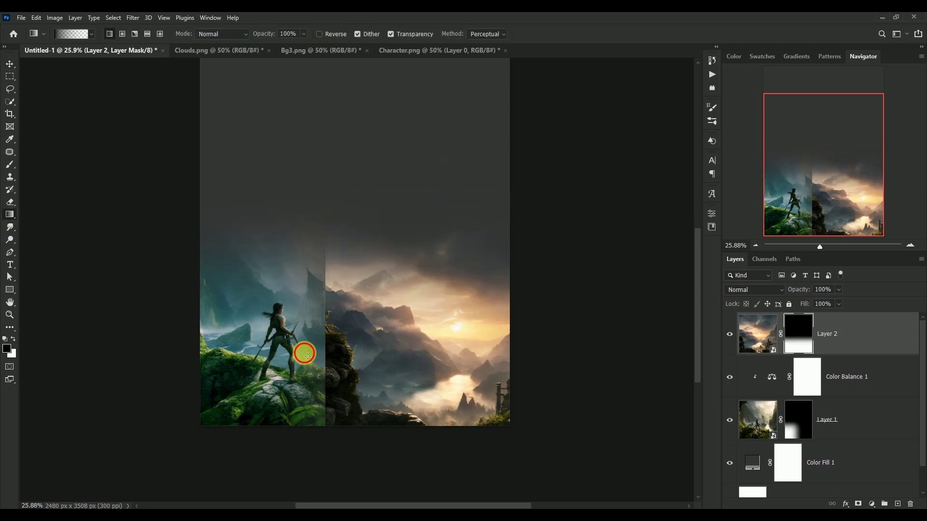
Fade the landscape's left edge into the warrior scene with horizontal gradients on the Layer 2 mask
left_click_drag(299, 352, 444, 368)
left_click_drag(314, 364, 442, 364)
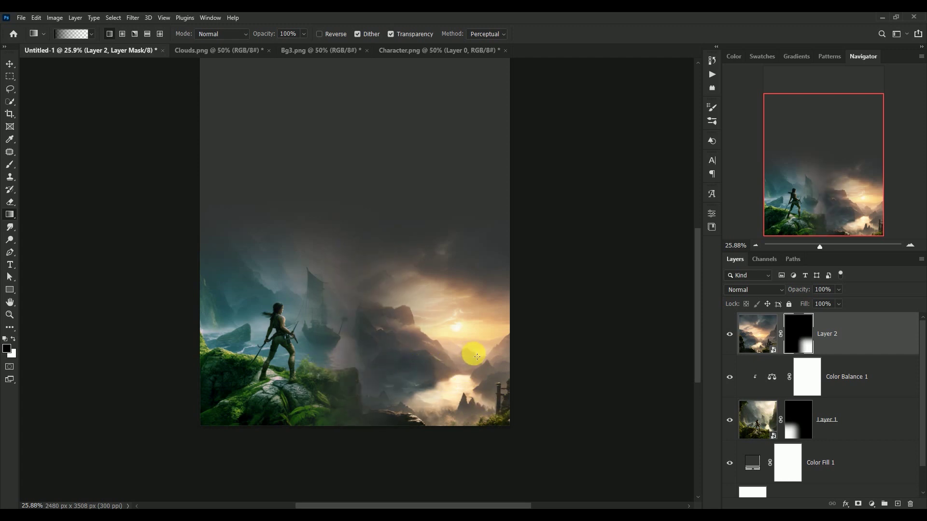
left_click_drag(311, 348, 453, 347)
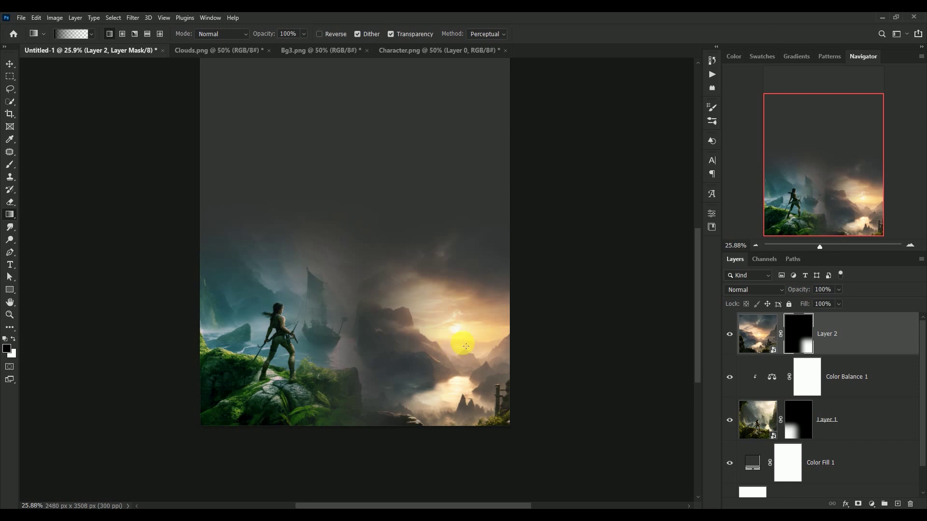
Nudge the sunset landscape layer about 30 px to the right
left_click(758, 334)
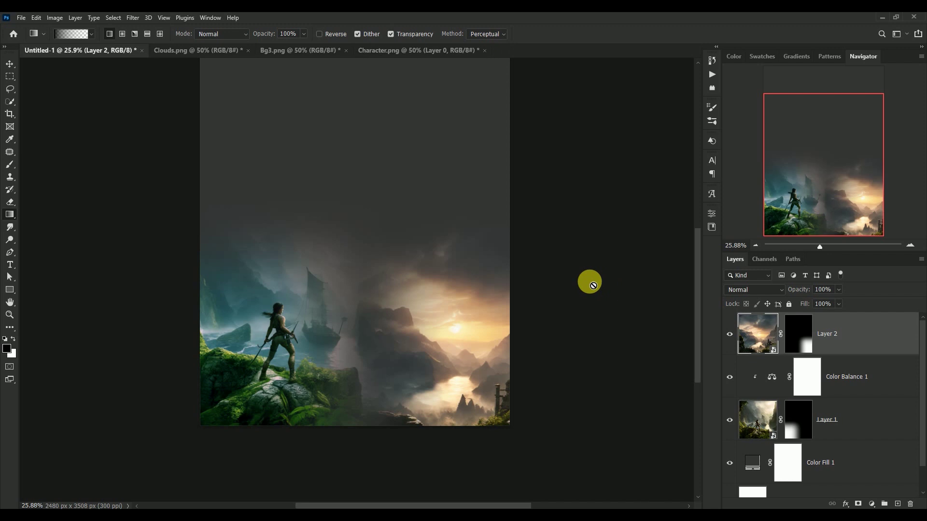
left_click(10, 64)
key("shift+Right")
key("shift+Right")
key("shift+Right")
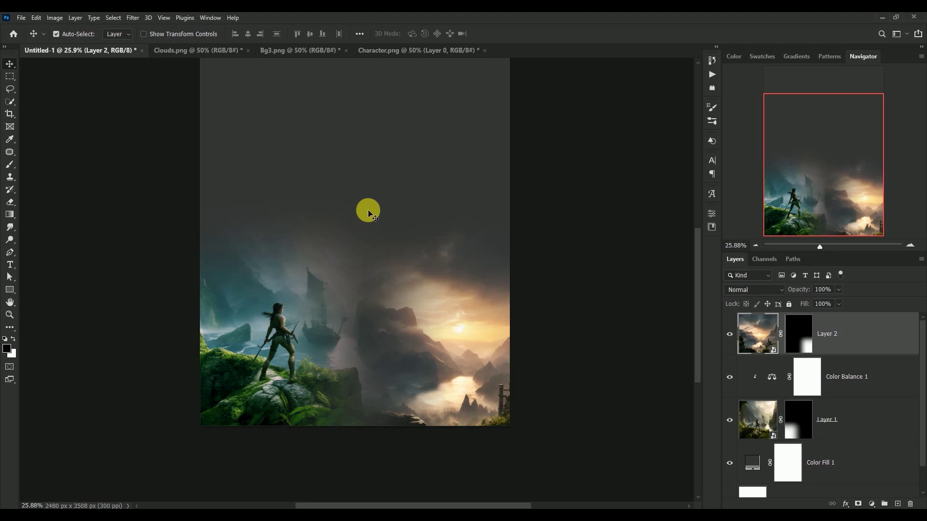
scroll(407, 237, "up", 3)
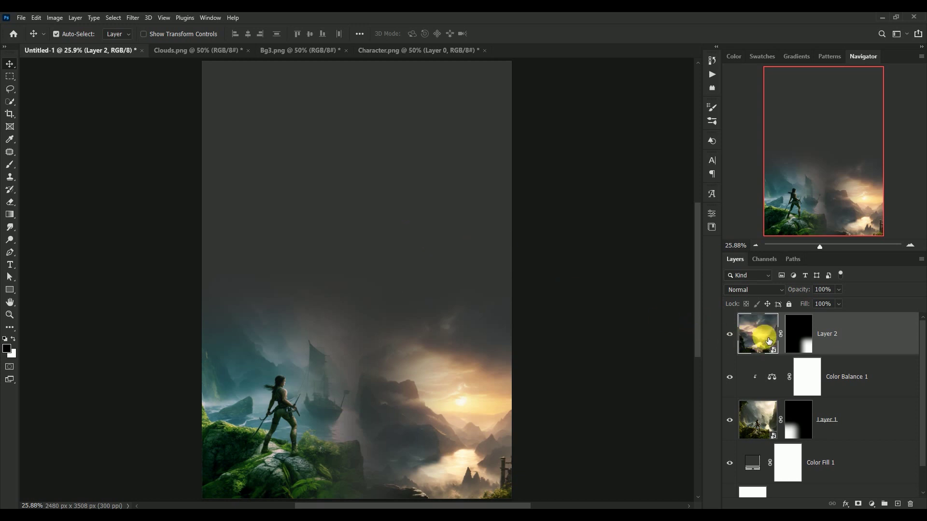
Add a Color Balance adjustment clipped to Layer 2 with midtones at -20 cyan/red, +7 magenta/green and +6 yellow/blue
left_click(872, 504)
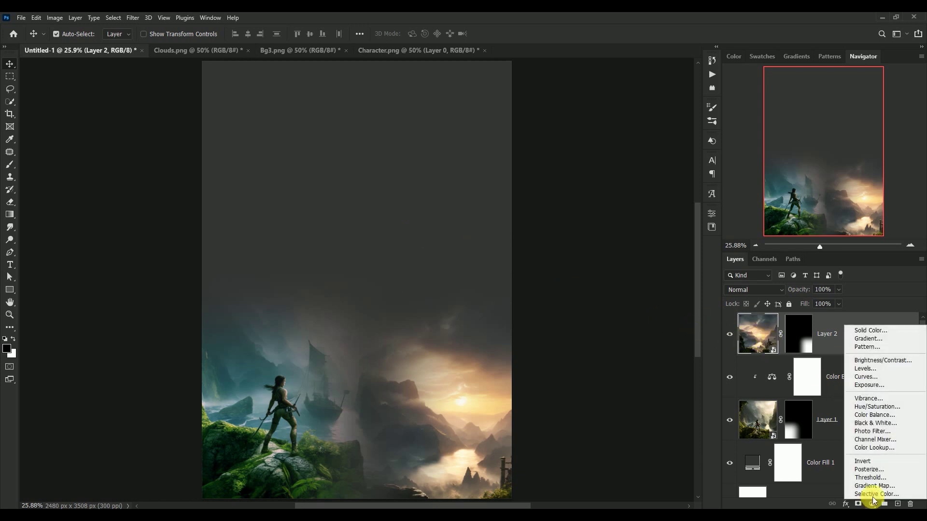
left_click(911, 416)
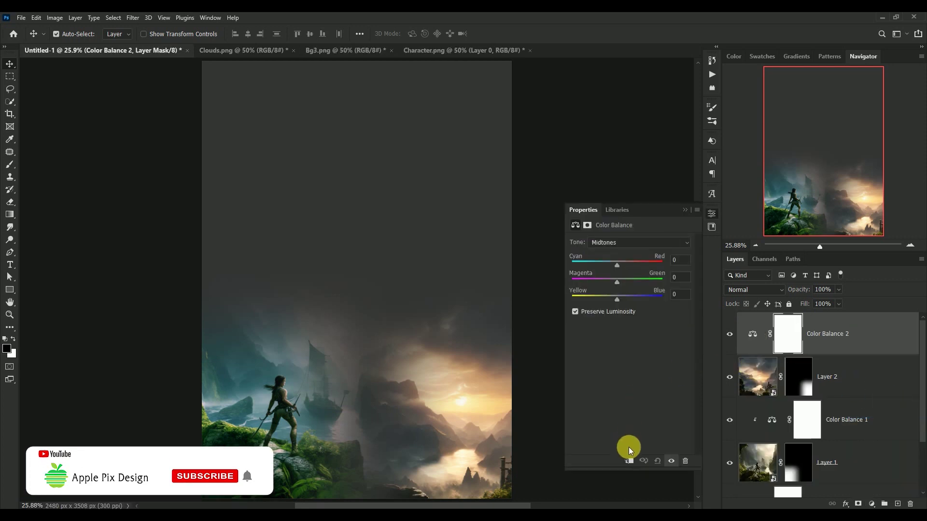
left_click(628, 461)
left_click(681, 260)
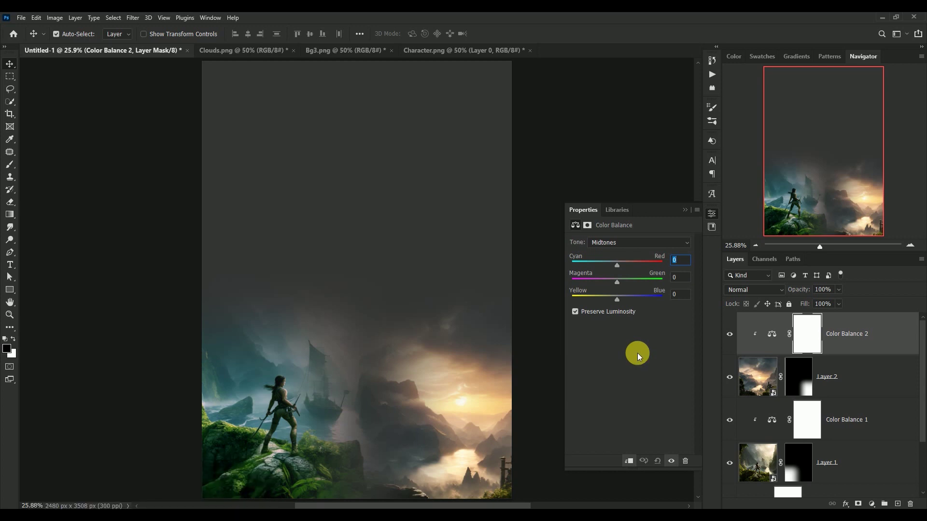
type("-20")
key("Tab")
type("+7")
key("Tab")
type("+6")
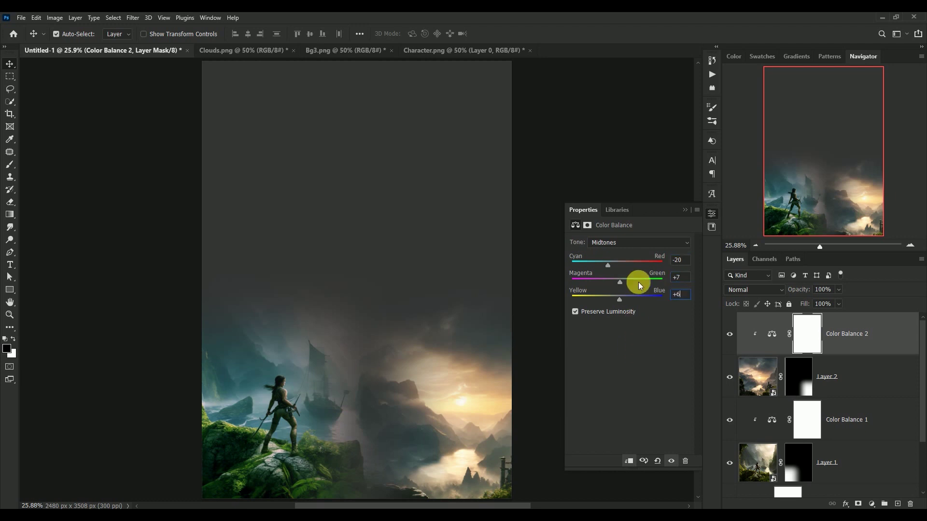
Set the Color Balance shadows to -30 cyan/red, -8 magenta/green and +10 yellow/blue
left_click(642, 243)
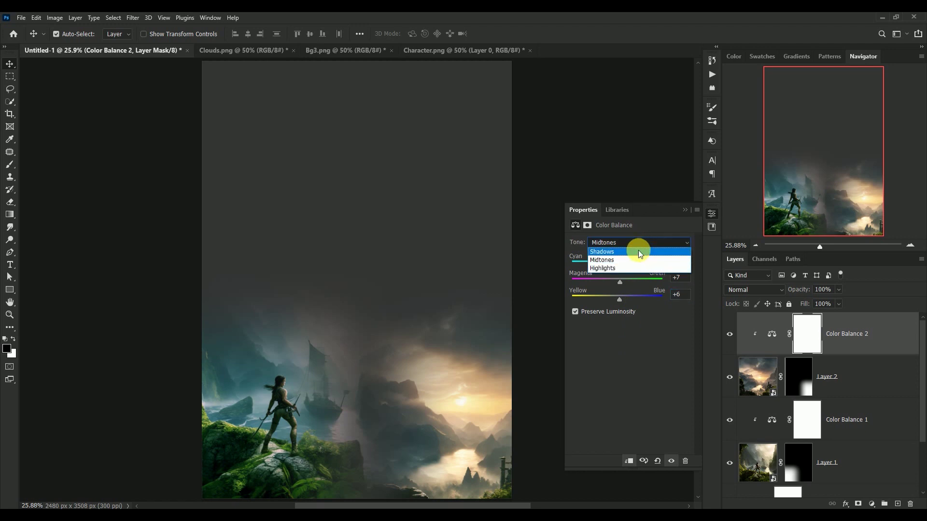
left_click(640, 252)
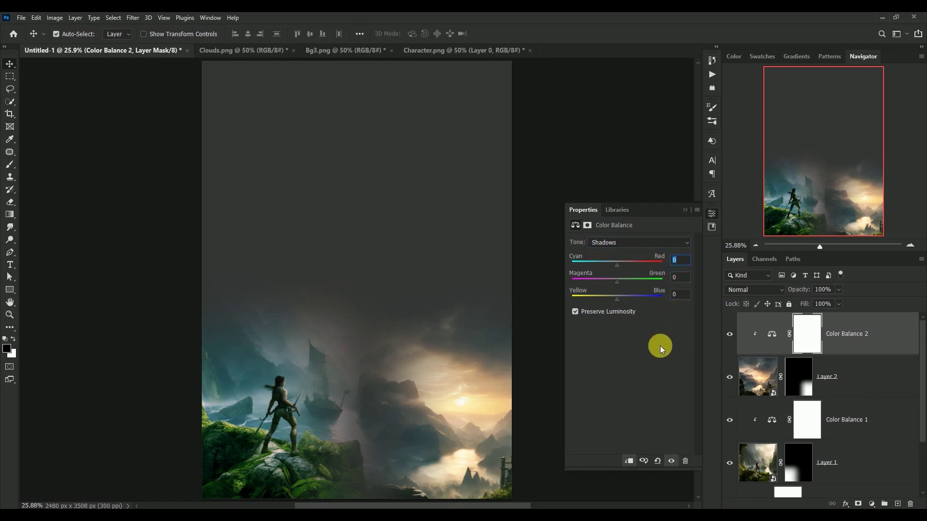
type("-30")
key("Tab")
type("-8")
key("Tab")
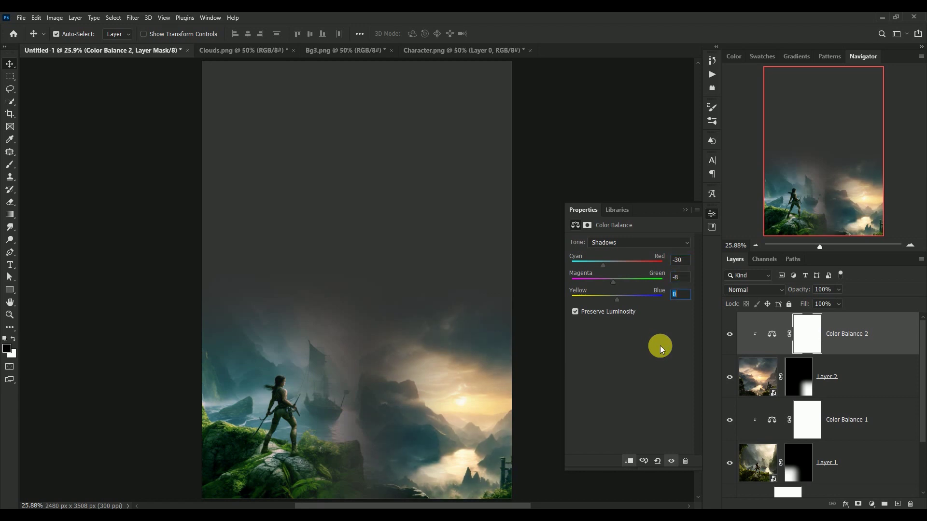
type("+10")
Set the Color Balance highlights to -10 cyan/red, -4 magenta/green and +4 yellow/blue, and compare the image with and without the adjustment
left_click(634, 240)
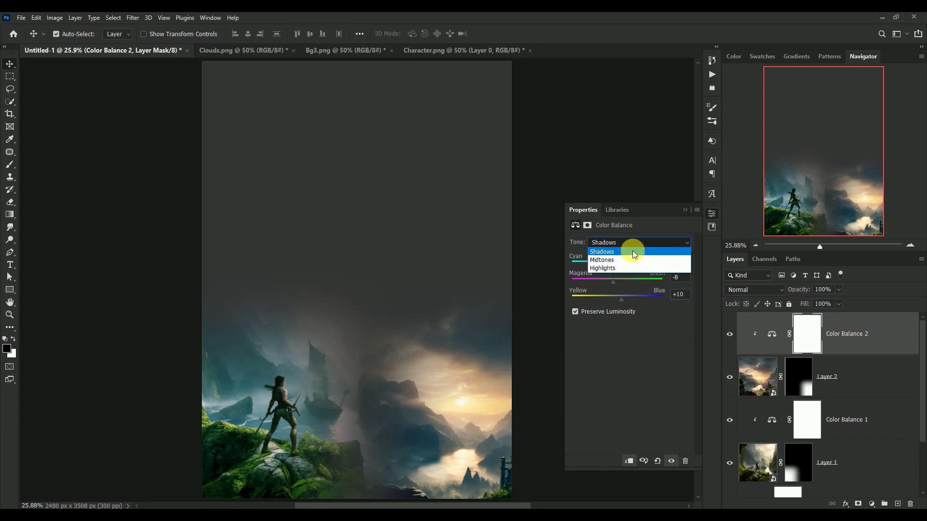
left_click(631, 266)
left_click(682, 263)
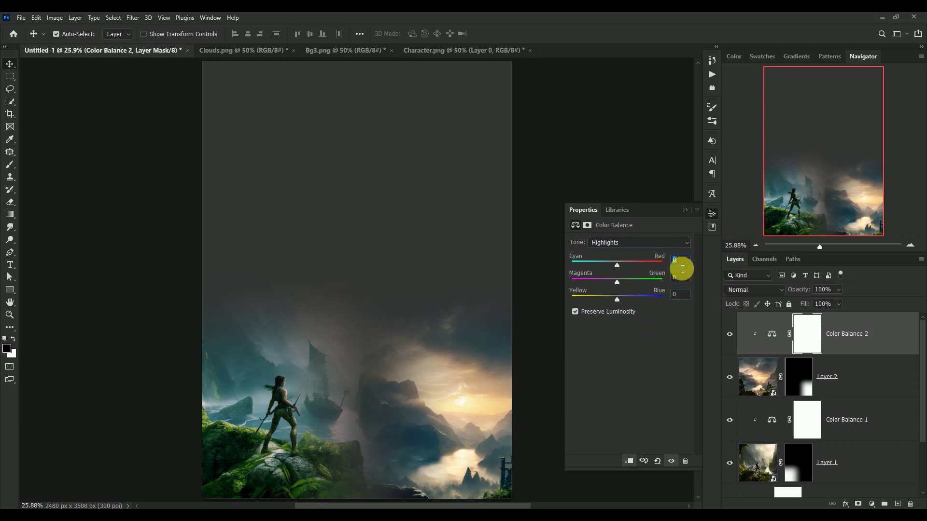
type("-10")
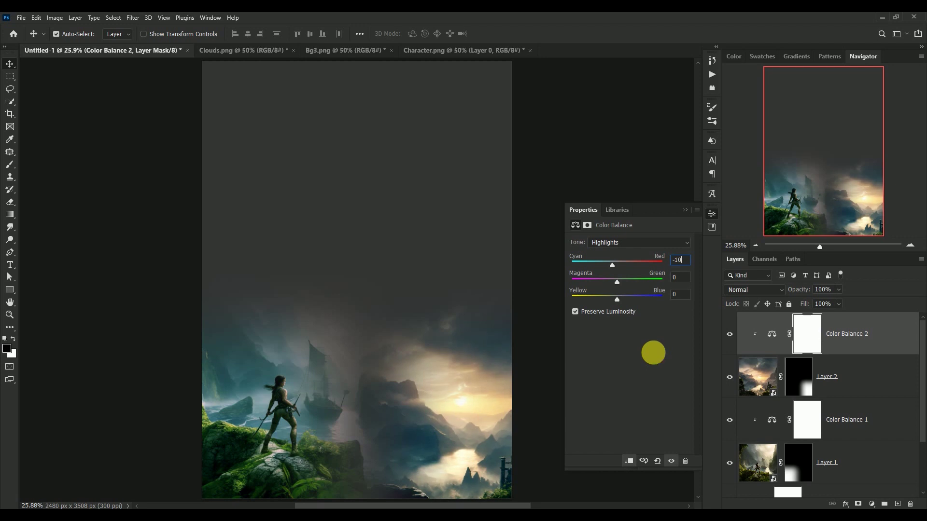
key("Tab")
type("-4")
key("Tab")
type("+4")
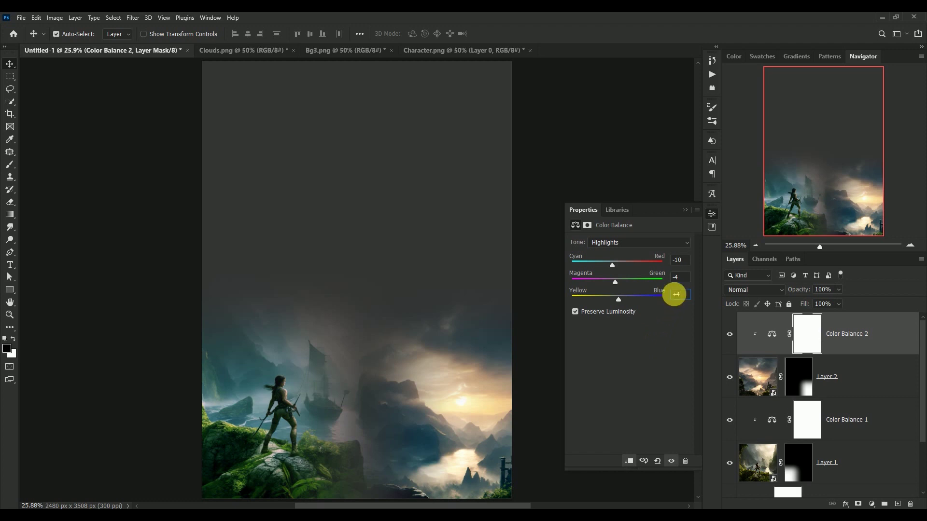
left_click(683, 209)
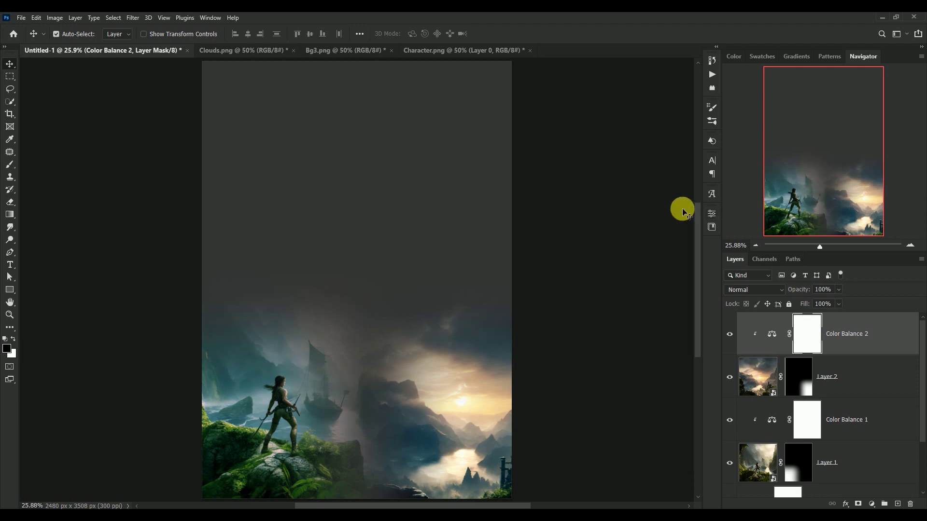
left_click(730, 333)
left_click(731, 335)
Shift the Layer 2 landscape slightly to the left, then select the Color Balance 2 layer
left_click(757, 377)
left_click_drag(607, 313, 607, 312)
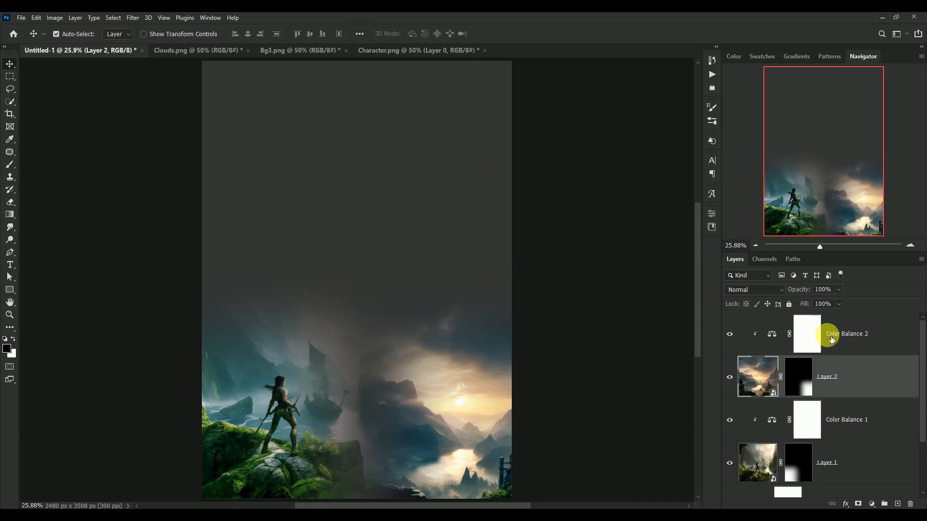
left_click(802, 331)
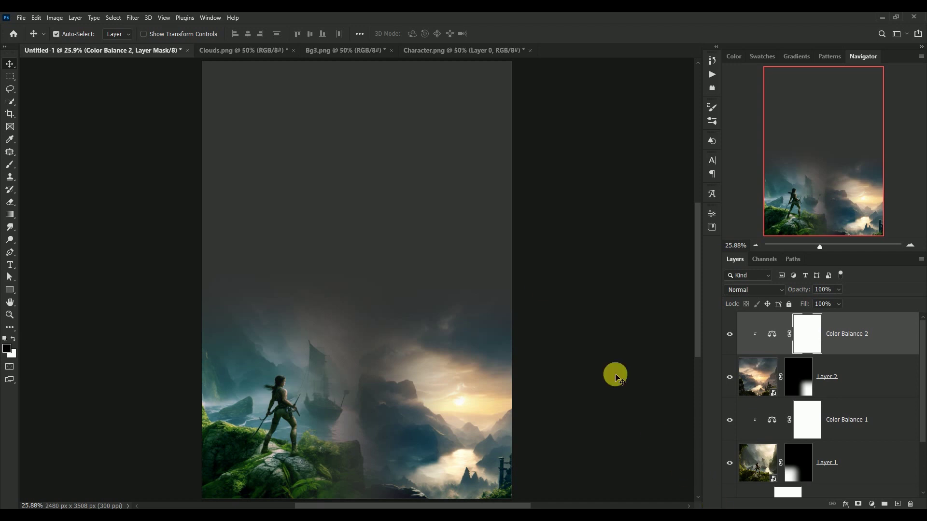
Copy the Clouds.png sky into the Untitled-1 document and close Clouds.png without saving changes
left_click(213, 51)
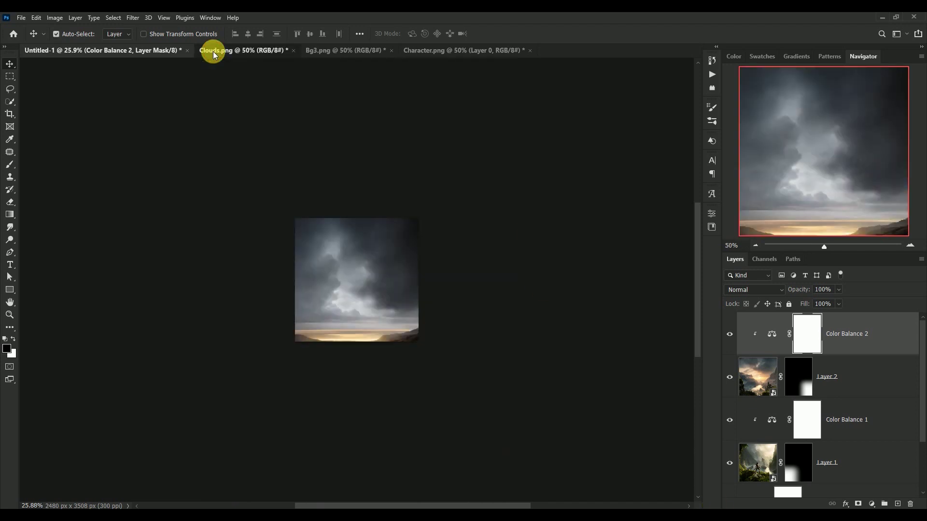
left_click_drag(152, 89, 412, 266)
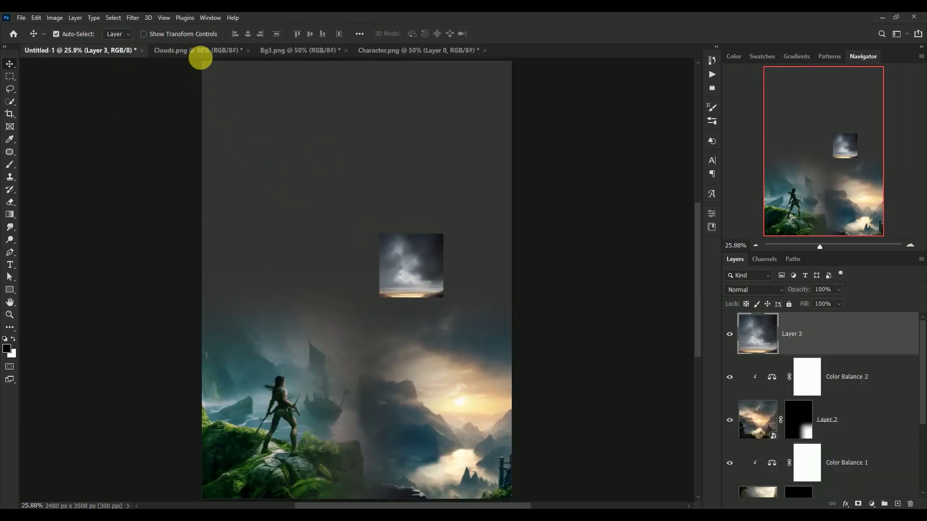
left_click(202, 52)
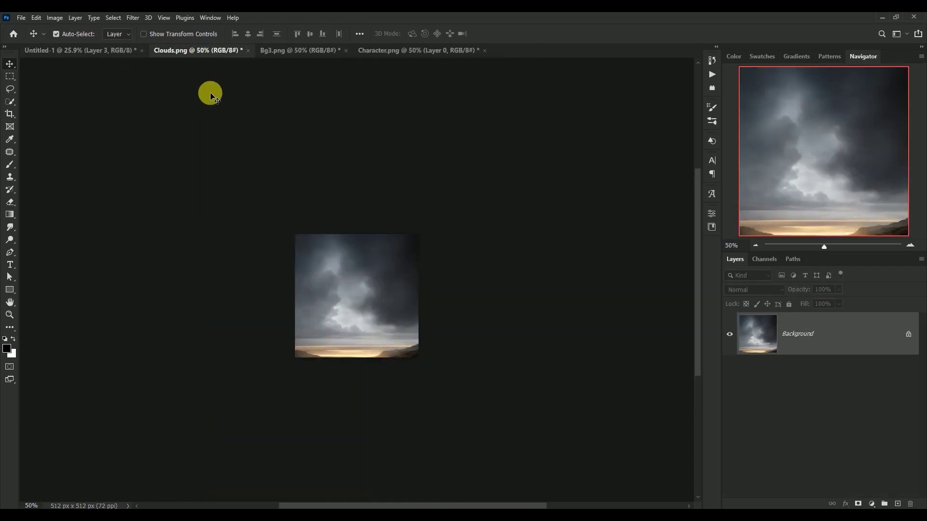
left_click(246, 51)
left_click(458, 198)
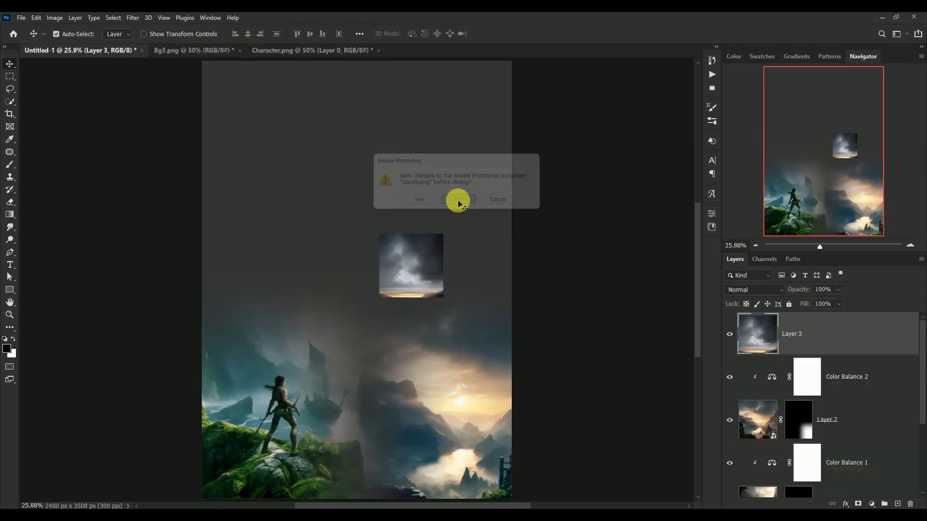
Convert the Layer 3 sky to a smart object, enlarge it to fill the canvas width from the top edge, and compare with it hidden
right_click(841, 334)
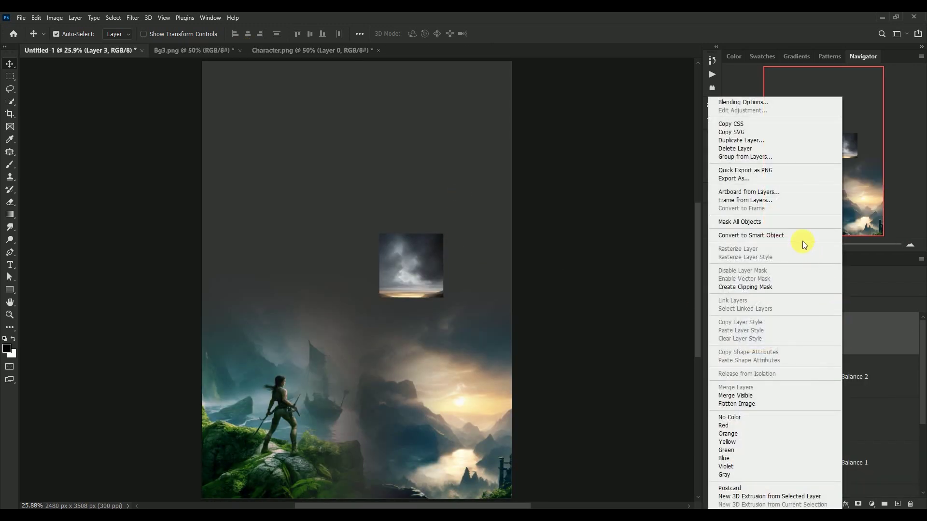
left_click(799, 235)
left_click_drag(417, 267, 321, 213)
key("ctrl+t")
left_click_drag(351, 245, 571, 451)
left_click_drag(428, 387, 338, 266)
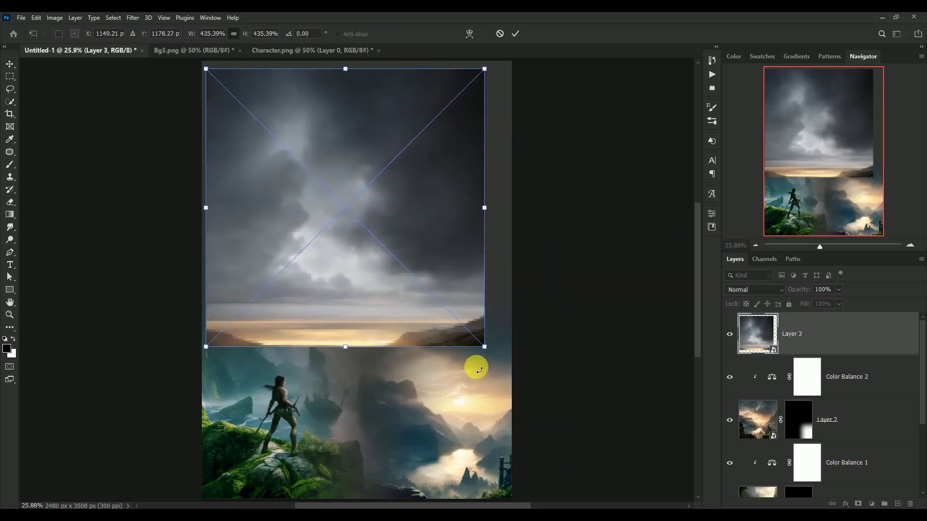
left_click_drag(485, 347, 595, 435)
left_click_drag(408, 355, 383, 326)
key("Return")
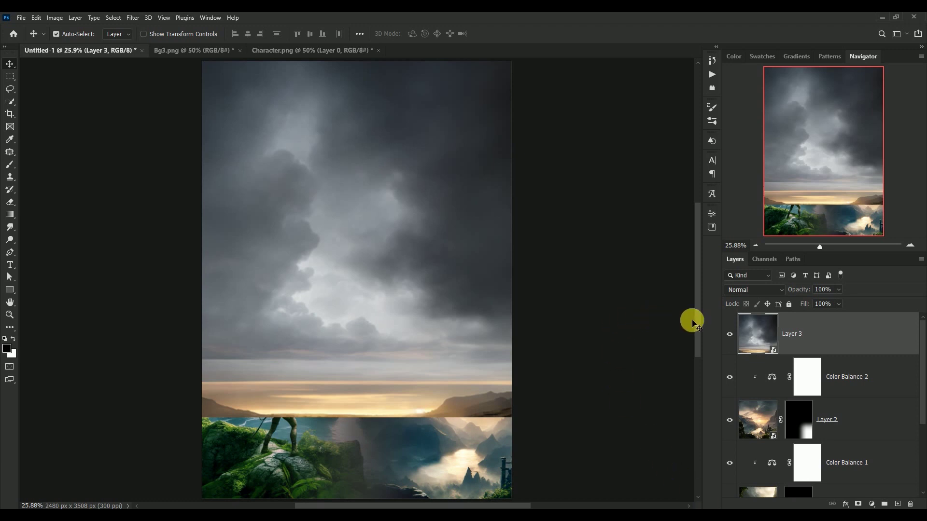
left_click(732, 334)
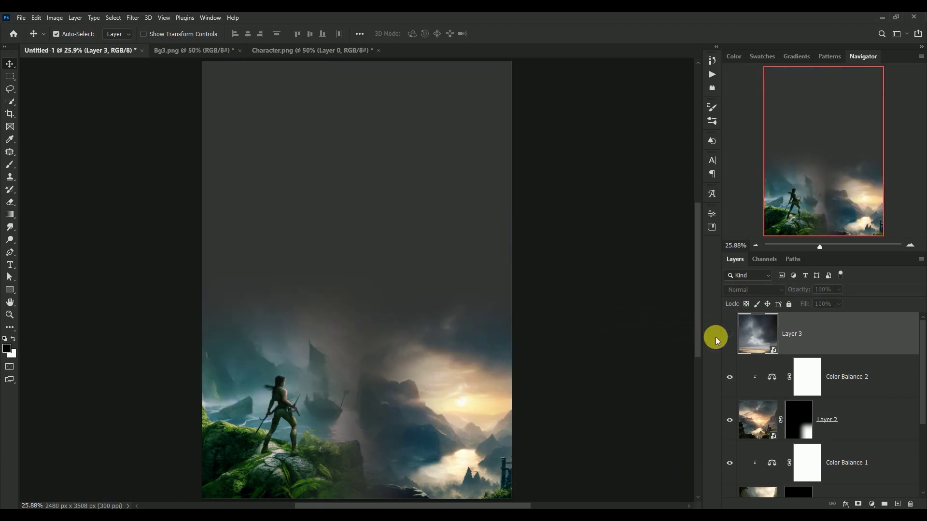
left_click(731, 334)
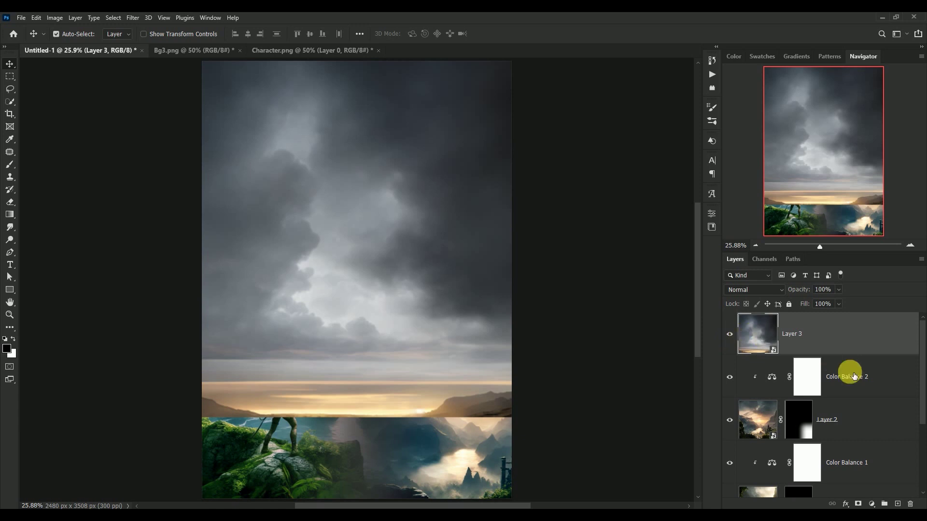
Mask Layer 3 and fade its lower part into the landscapes with upward linear gradients, moving the sky slightly down
left_click(858, 504)
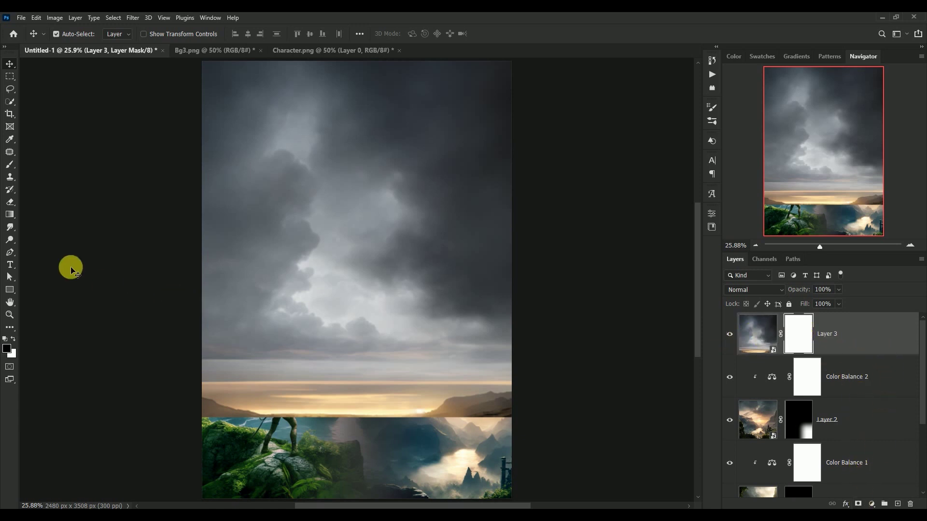
left_click(10, 213)
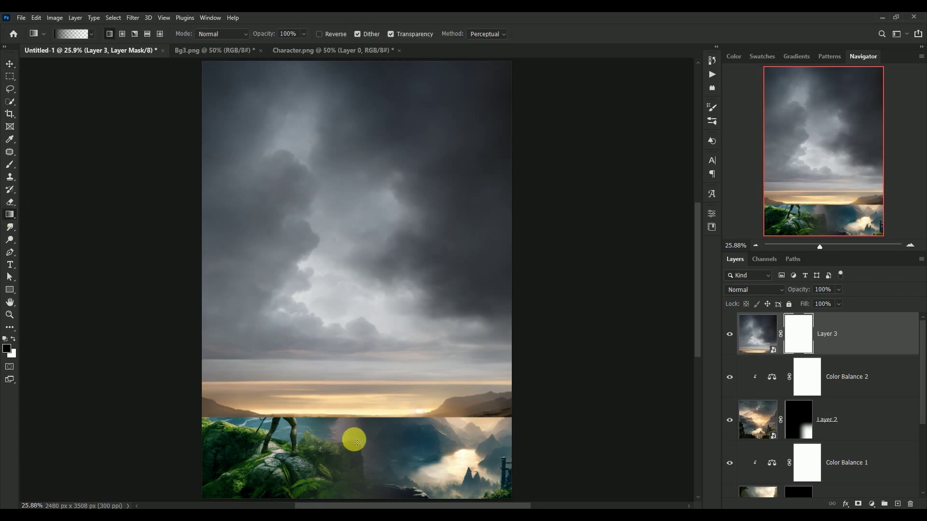
left_click_drag(355, 439, 358, 245)
left_click_drag(359, 405, 370, 226)
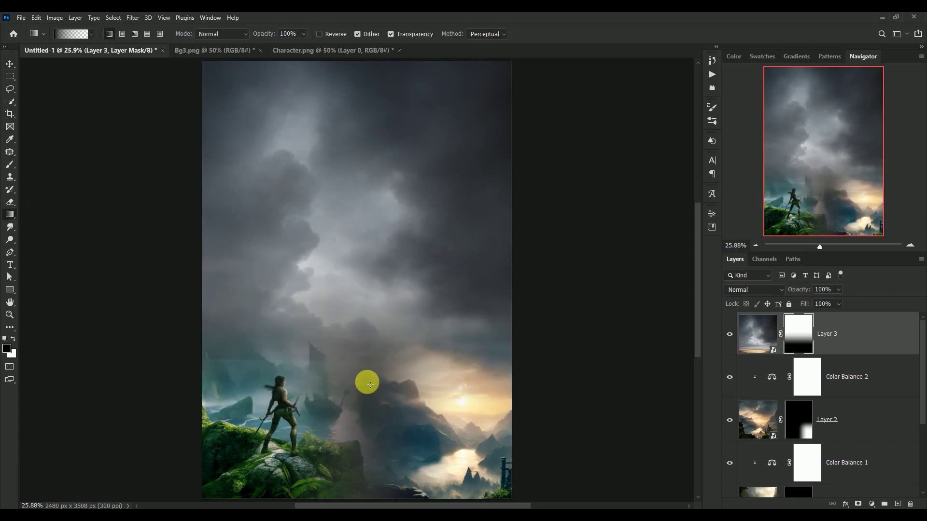
left_click_drag(364, 387, 360, 142)
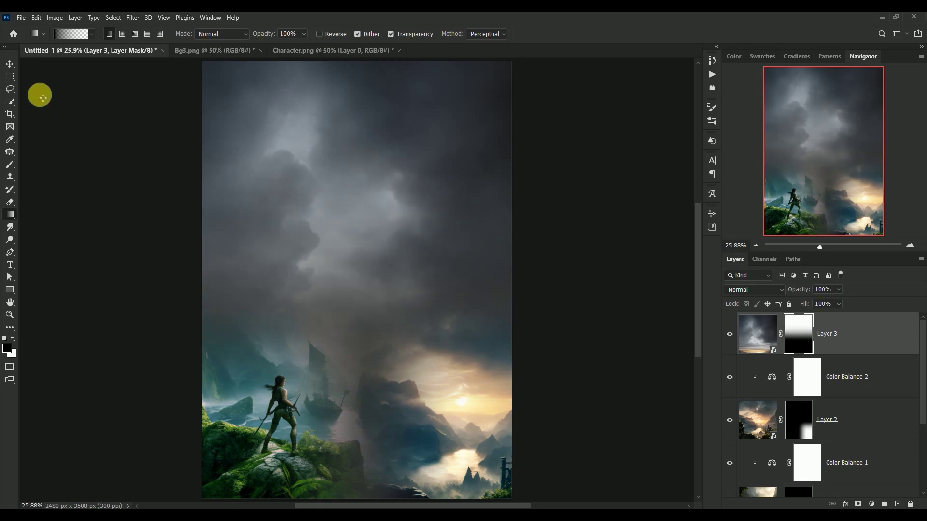
left_click(9, 63)
left_click_drag(431, 230, 433, 235)
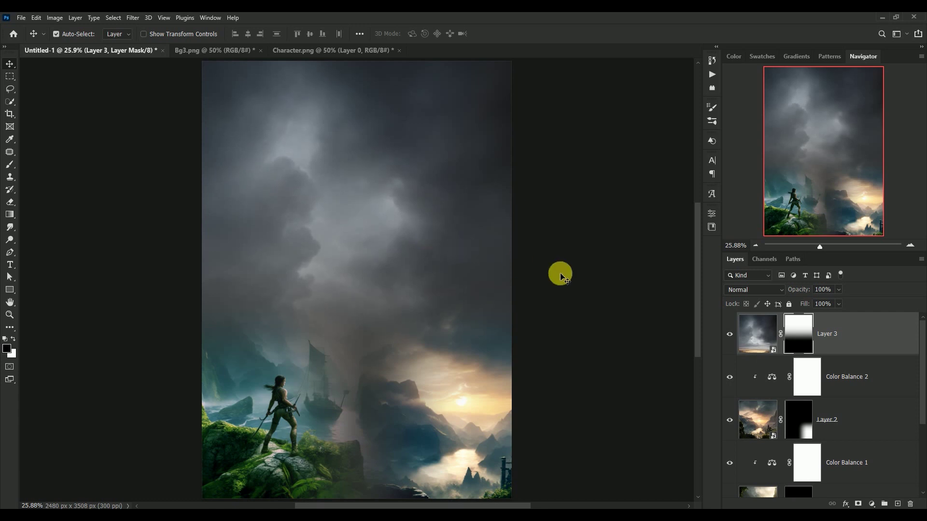
Add a Color Balance adjustment clipped to Layer 3, with midtones -41 cyan/red, -10 magenta/green and -4 yellow/blue
left_click(757, 333)
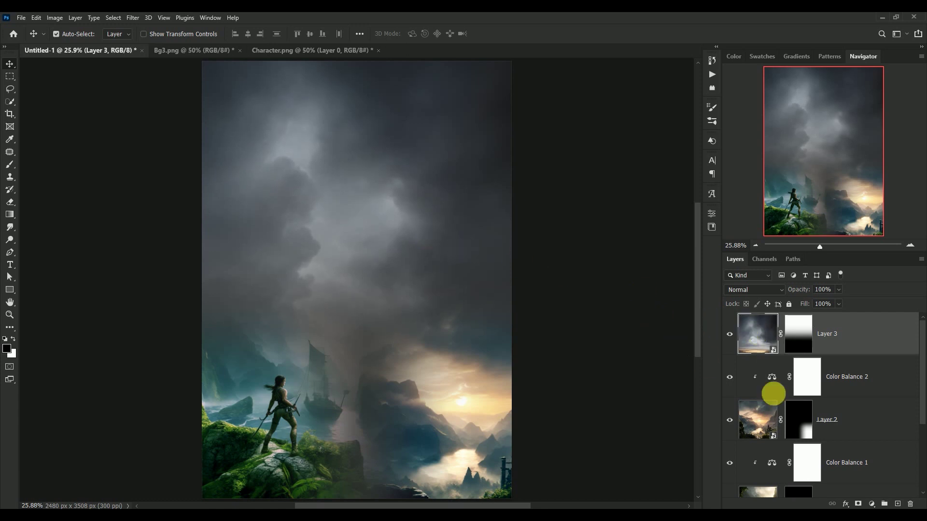
left_click(873, 502)
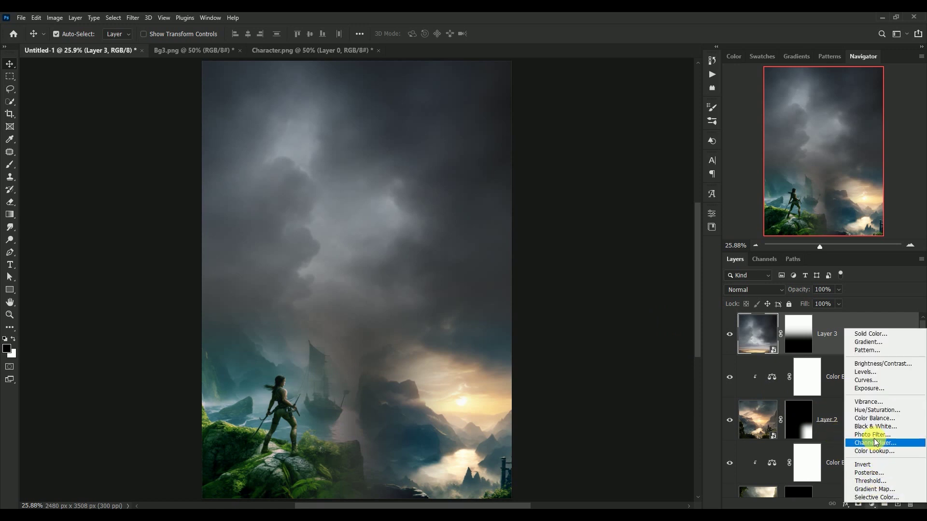
left_click(876, 419)
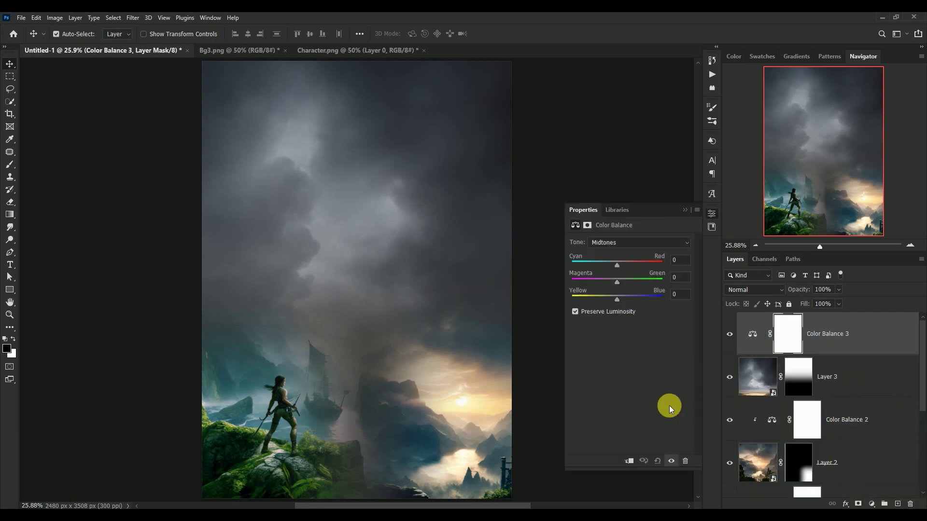
left_click(628, 454)
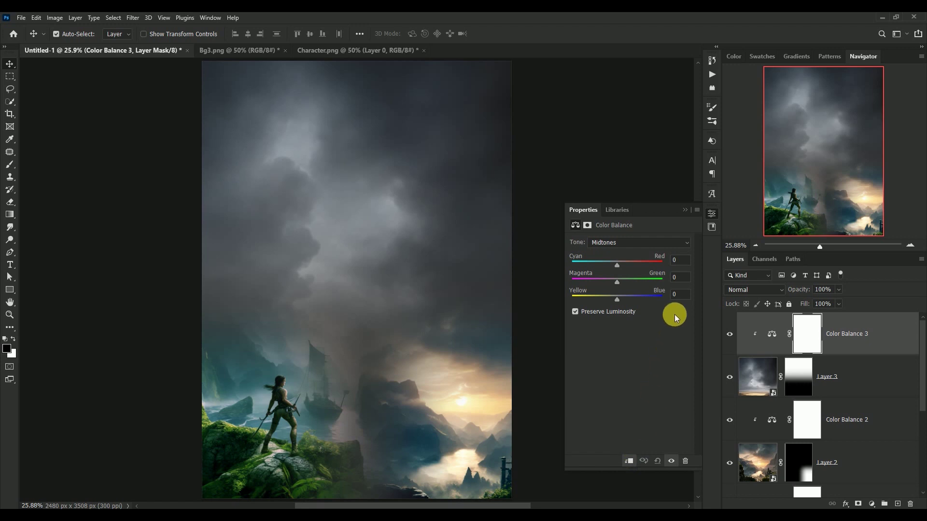
left_click(688, 263)
type("-41")
key("Tab")
type("-10")
key("Tab")
type("-4")
Set the sky's Color Balance shadows to -17 cyan/red, -5 magenta/green and -4 yellow/blue
left_click(648, 242)
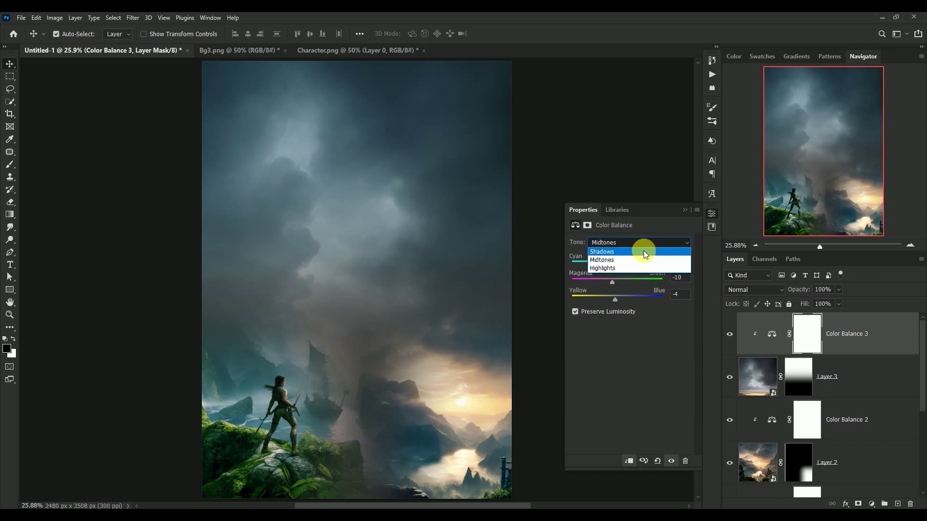
left_click(644, 250)
left_click(679, 260)
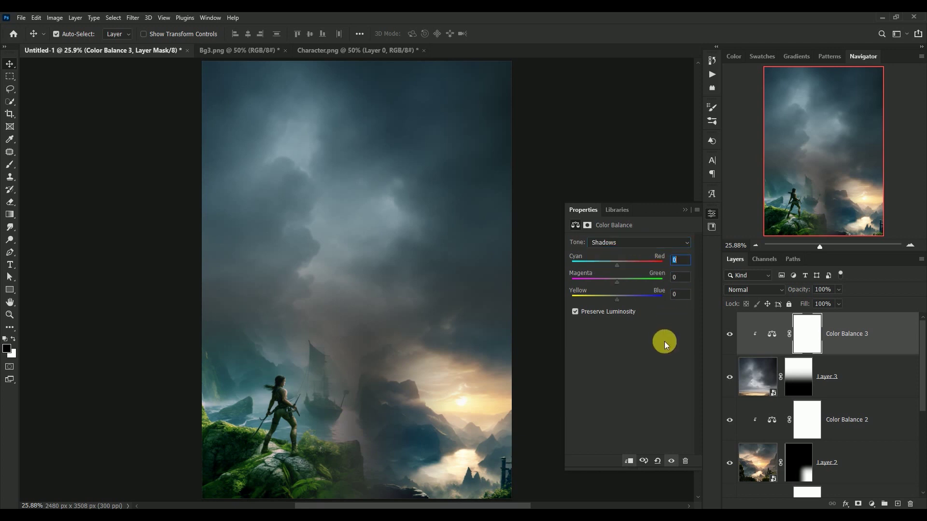
type("-17")
key("Tab")
type("-5")
key("Tab")
type("-4")
Set the sky's Color Balance highlights to -20 cyan/red, -5 magenta/green and +5 yellow/blue, and compare the image with and without the adjustment
left_click(639, 242)
left_click(633, 268)
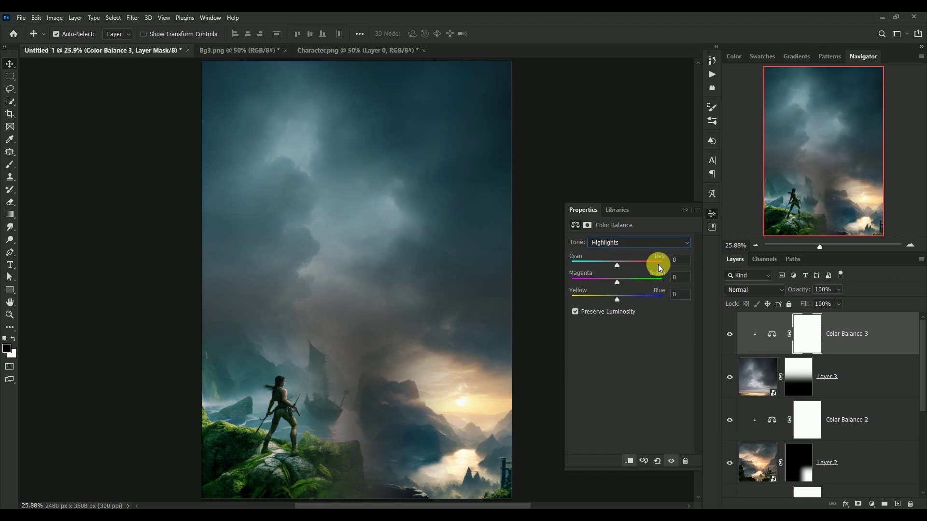
left_click(681, 260)
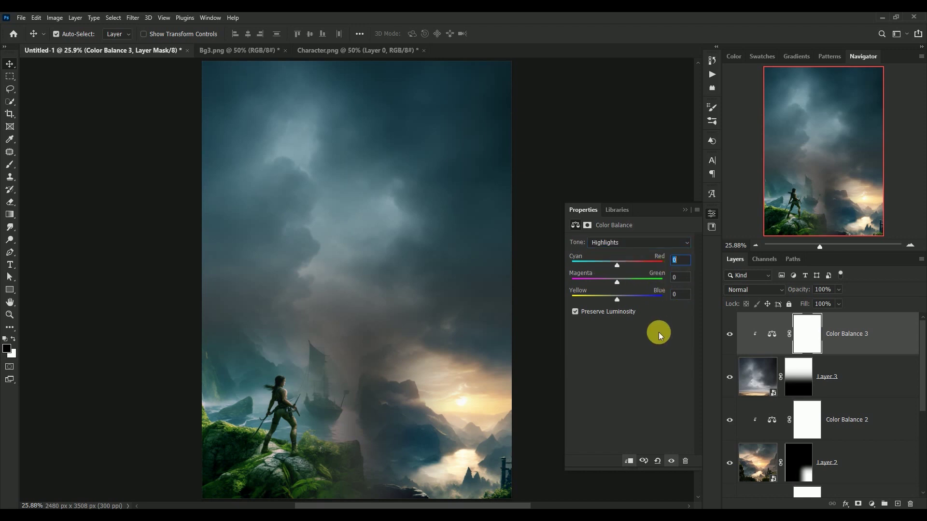
type("-20")
key("Tab")
type("-")
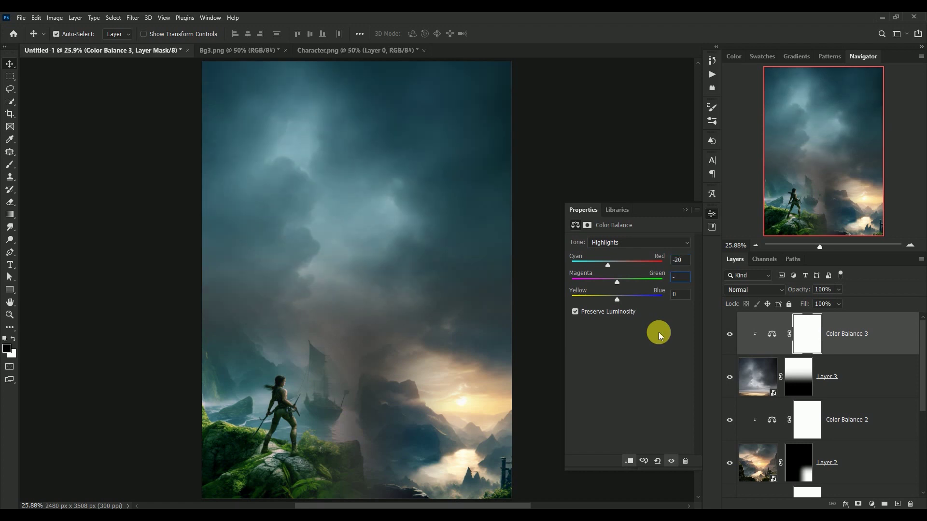
type("5")
key("Tab")
type("+5")
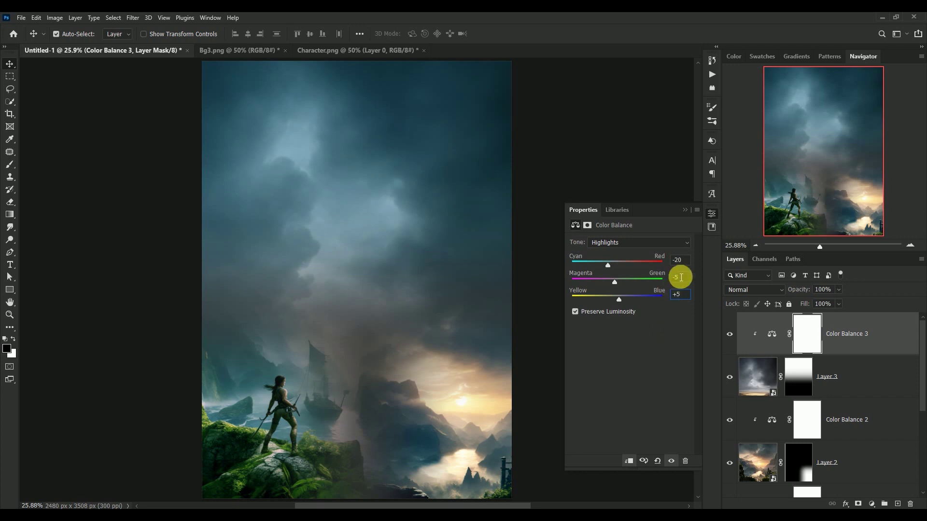
left_click(683, 210)
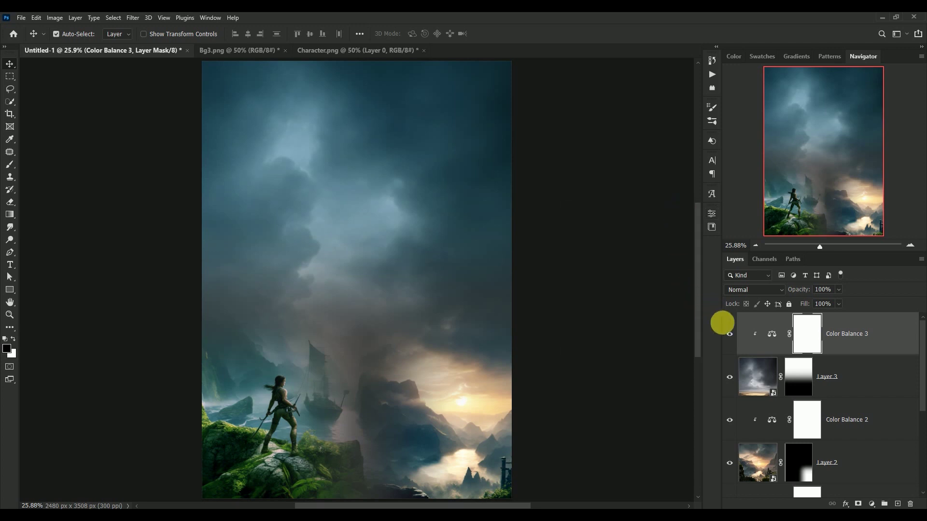
left_click(730, 334)
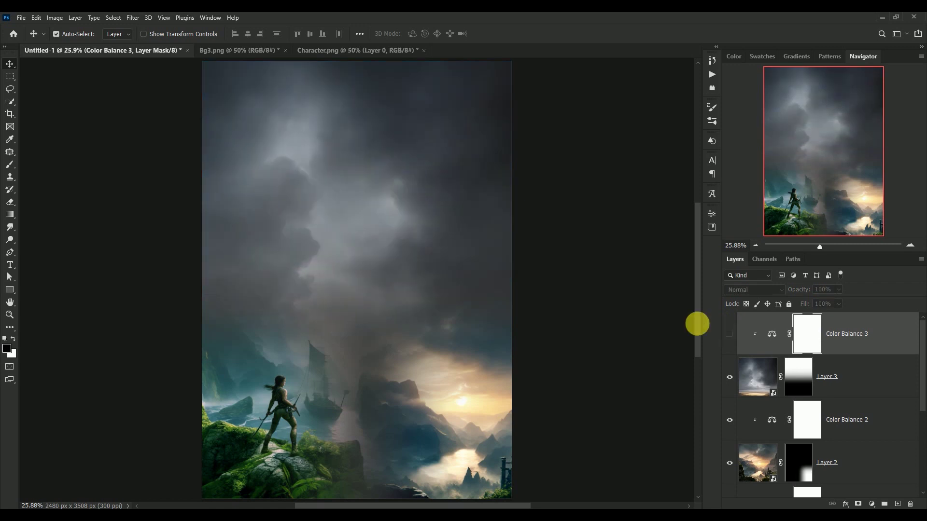
left_click(729, 334)
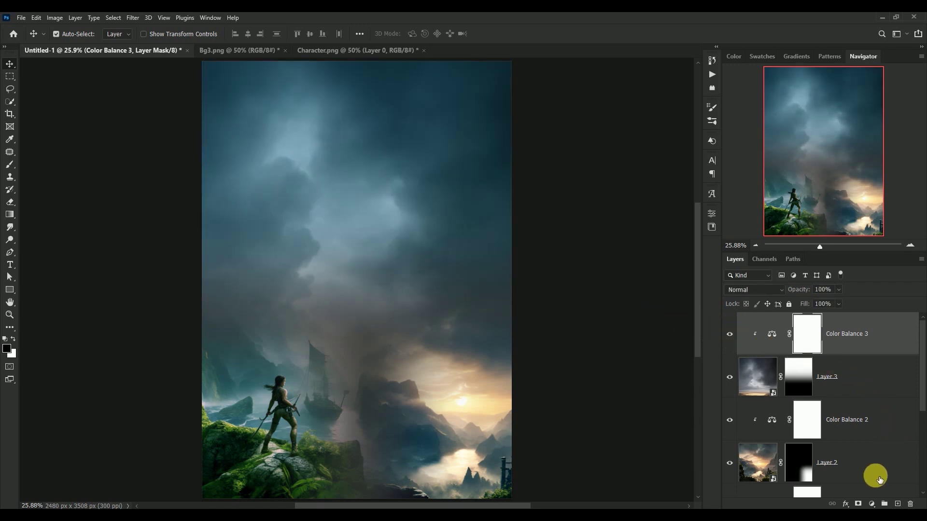
Add a Curves adjustment clipped to the sky, darken it with a point at input 199, output 189, and compare before and after
left_click(872, 504)
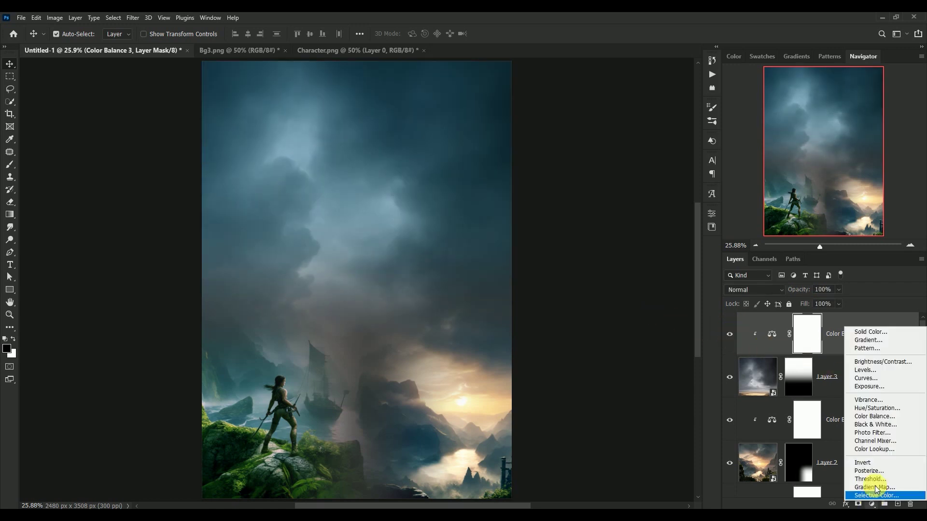
left_click(890, 379)
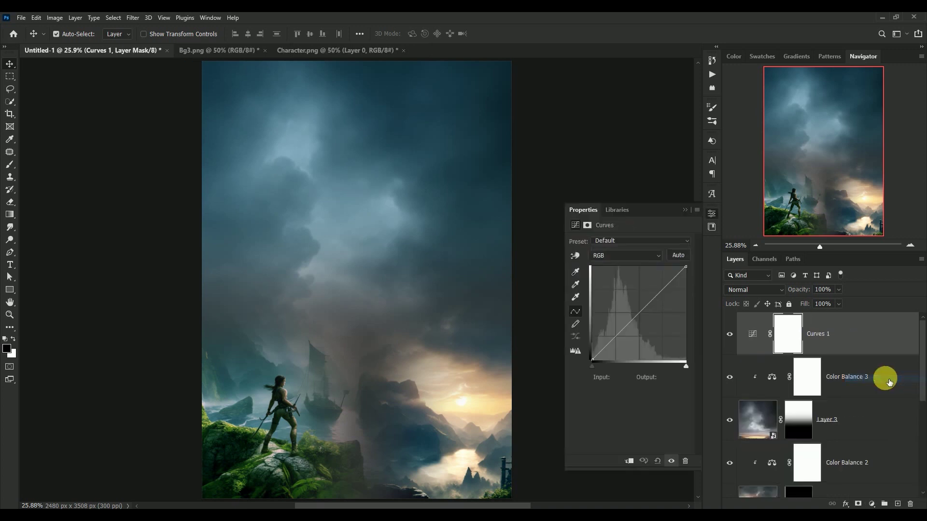
left_click(628, 457)
left_click_drag(640, 320, 670, 294)
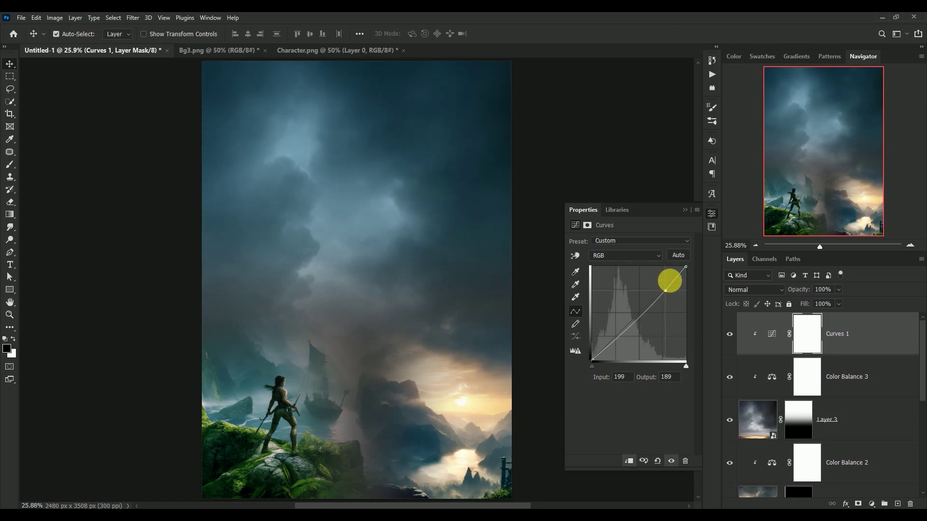
left_click(729, 333)
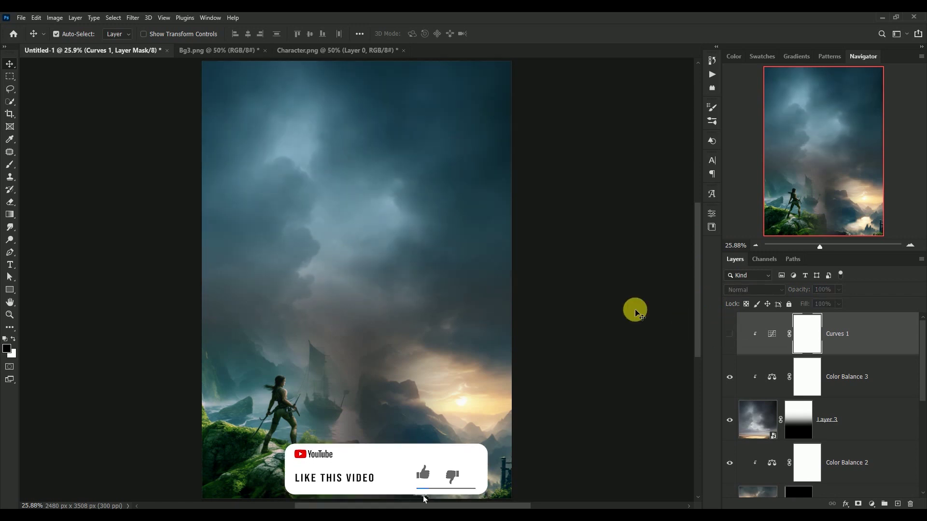
left_click(730, 333)
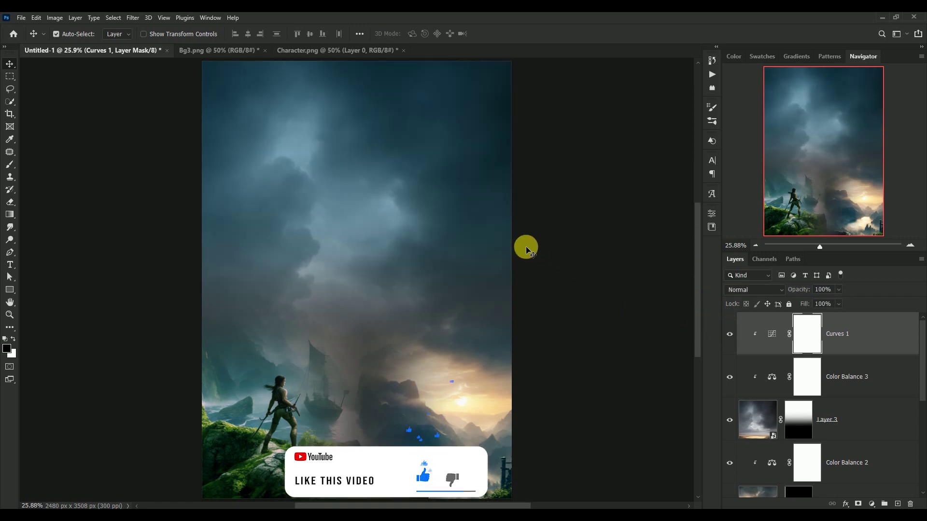
Copy the misty canyon image from Bg3.png into the upper middle of the Untitled-1 document
left_click(195, 50)
left_click_drag(429, 274, 127, 54)
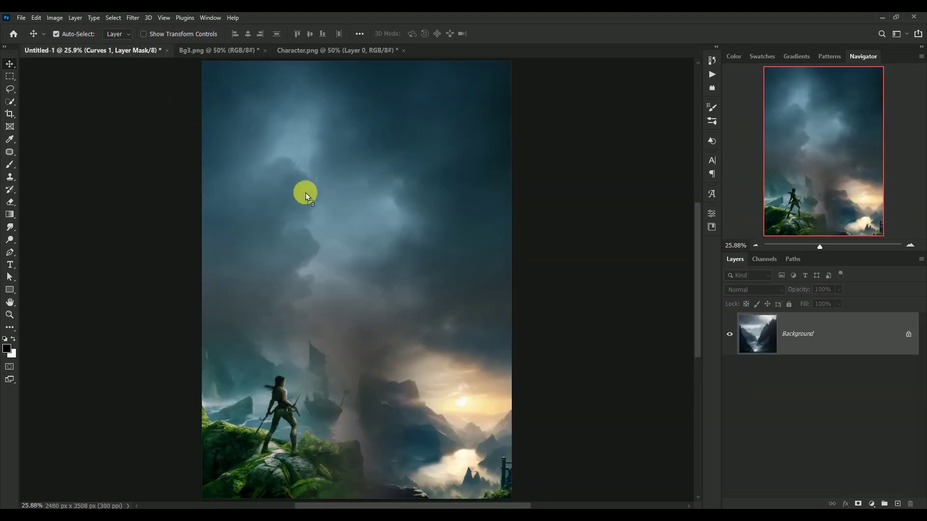
left_click_drag(360, 226, 361, 226)
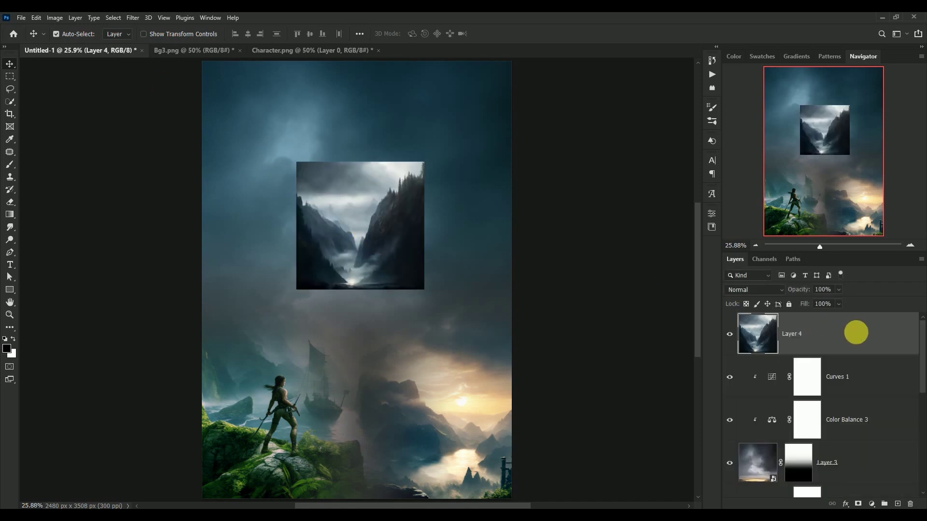
Convert the Layer 4 canyon image to a smart object and enlarge it to fill the canvas width from the top edge
right_click(854, 331)
left_click(825, 235)
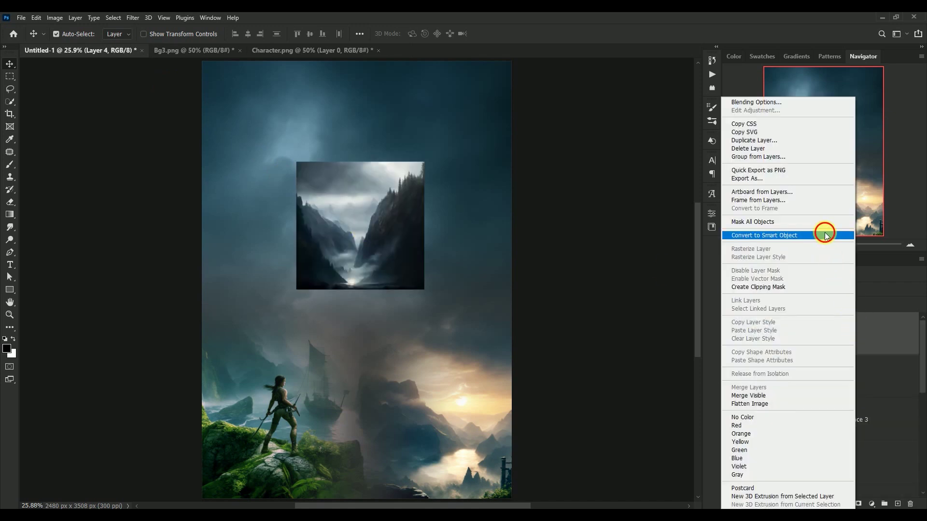
left_click_drag(368, 239, 357, 230)
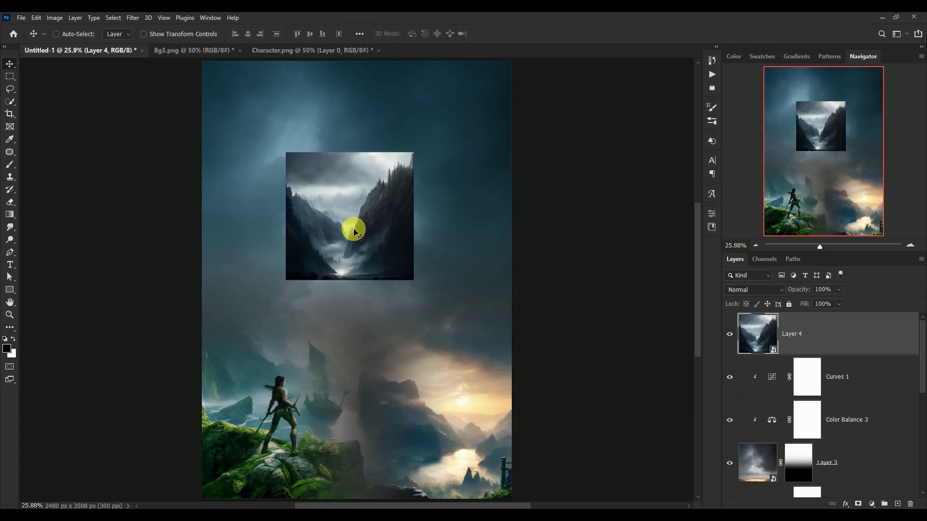
key("ctrl+t")
left_click_drag(413, 279, 618, 473)
left_click_drag(422, 338, 333, 263)
left_click_drag(515, 385, 549, 428)
left_click_drag(401, 341, 393, 320)
key("Return")
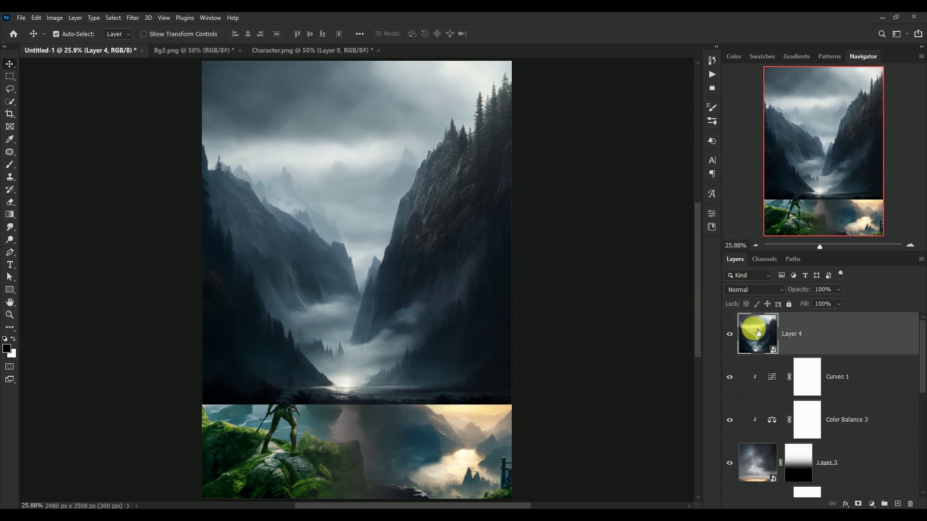
Add a layer mask to the Layer 4 canyon and fade out its lower part with a linear black-to-transparent gradient
left_click(858, 503)
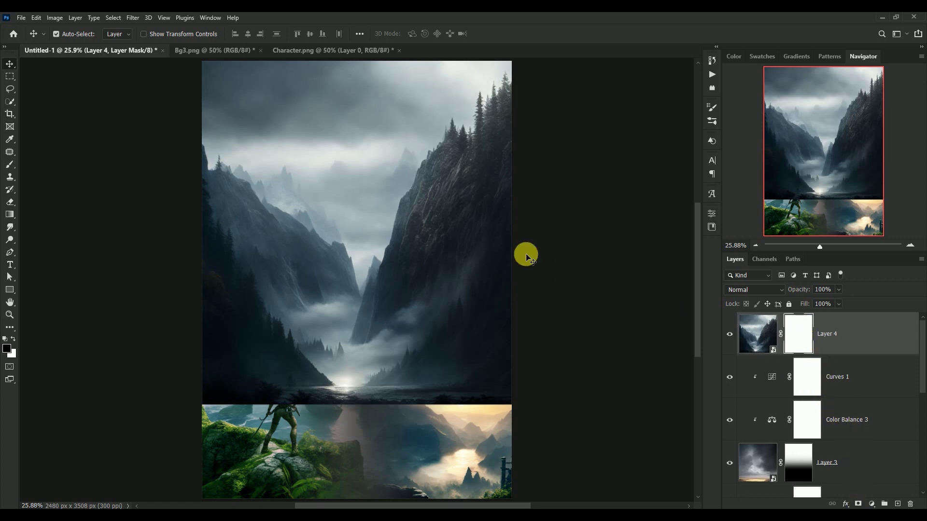
left_click(10, 214)
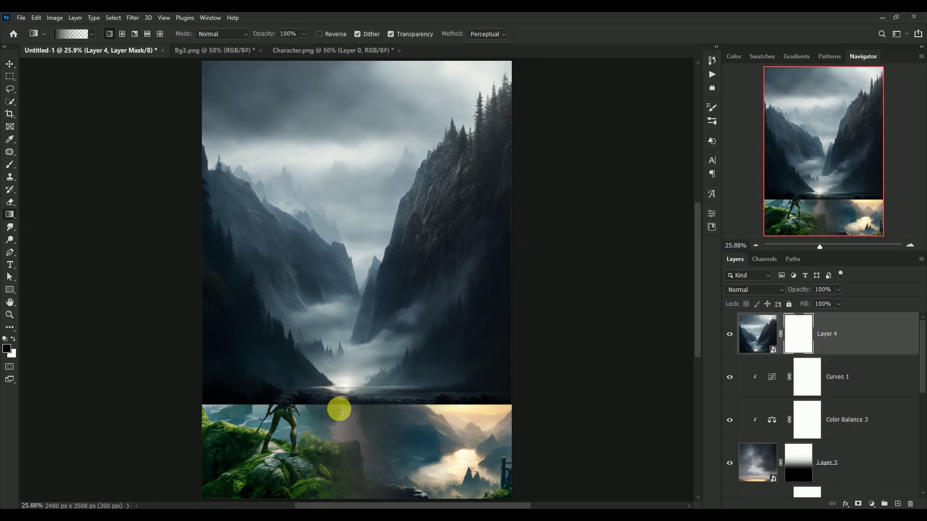
left_click_drag(357, 417, 368, 141)
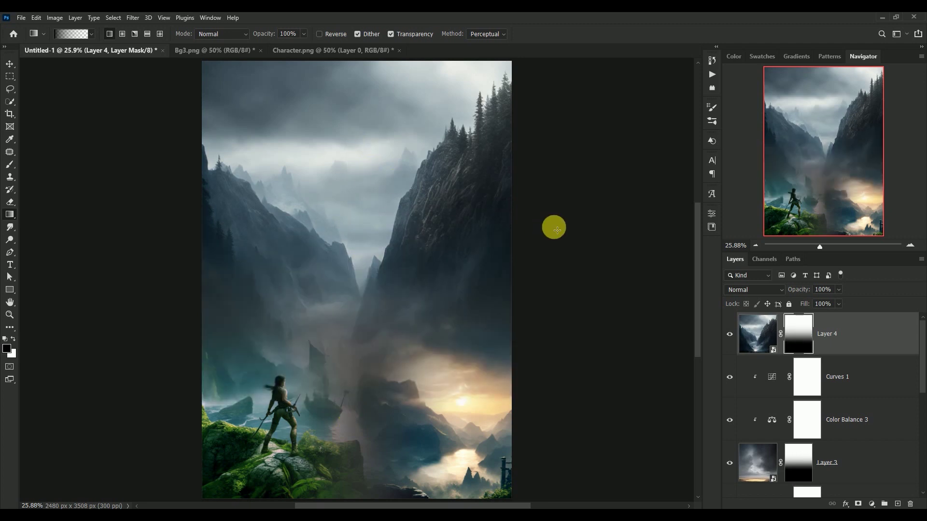
Fade the canyon's right, left and upper edges on its mask with linear gradients, and compare the image with and without the layer
left_click_drag(553, 228, 314, 225)
left_click_drag(145, 230, 421, 237)
left_click_drag(348, 79, 341, 139)
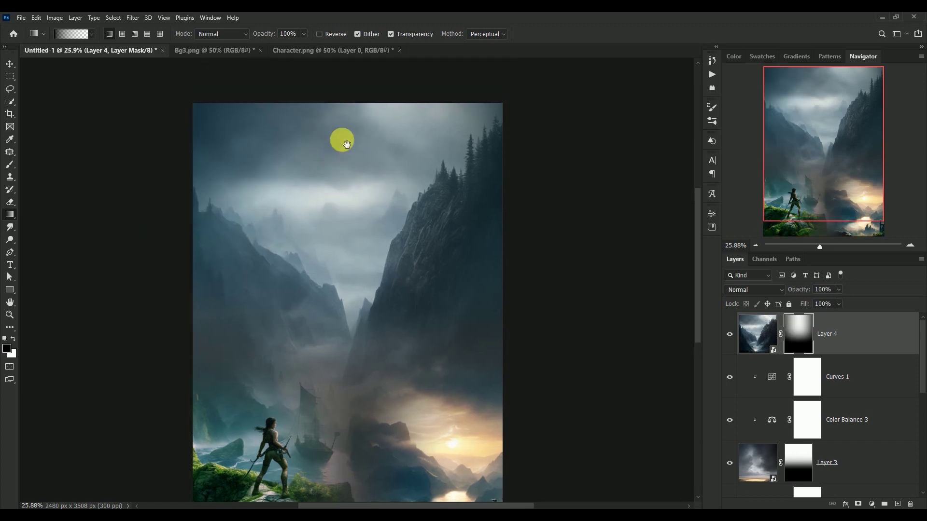
left_click_drag(344, 91, 334, 316)
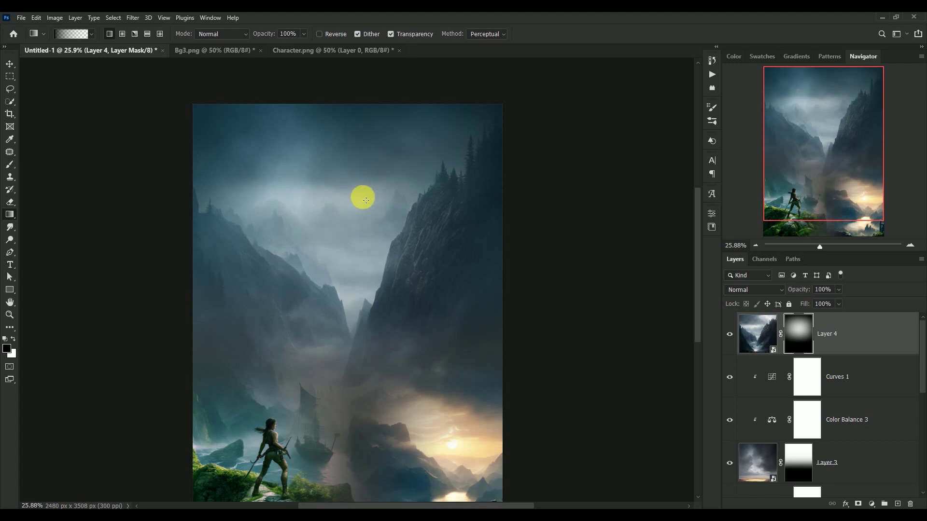
scroll(363, 197, "down", 2)
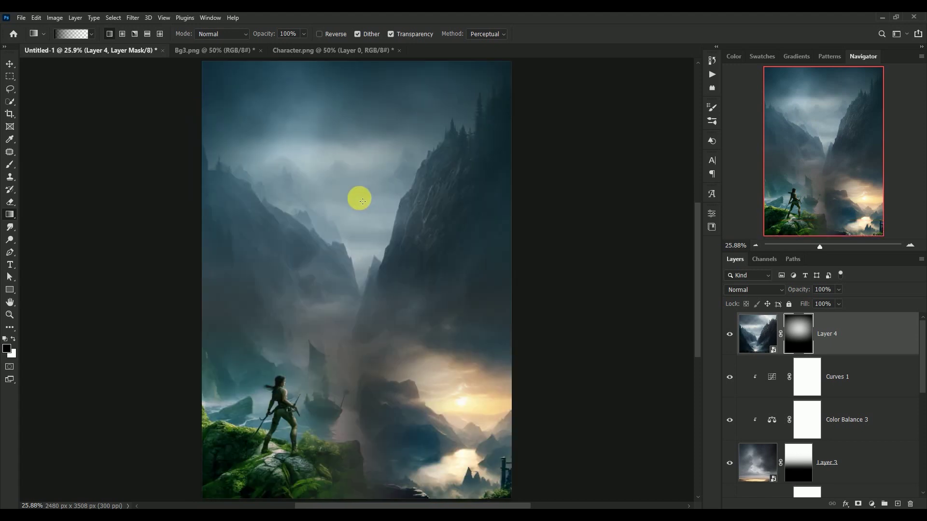
left_click(10, 64)
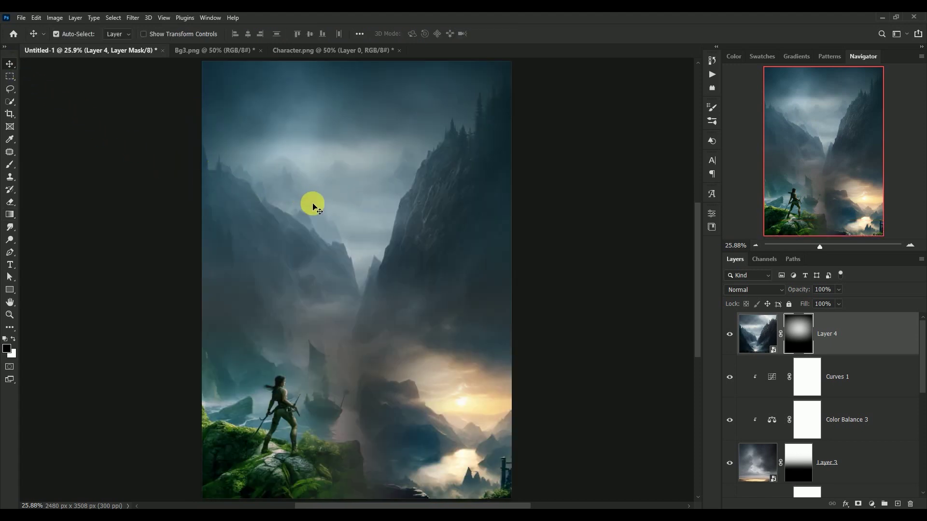
left_click(731, 335)
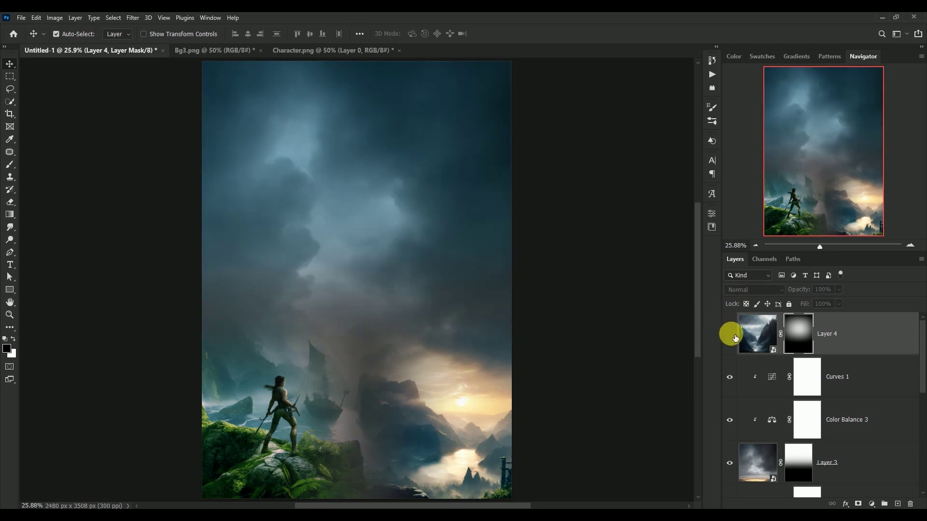
left_click(731, 334)
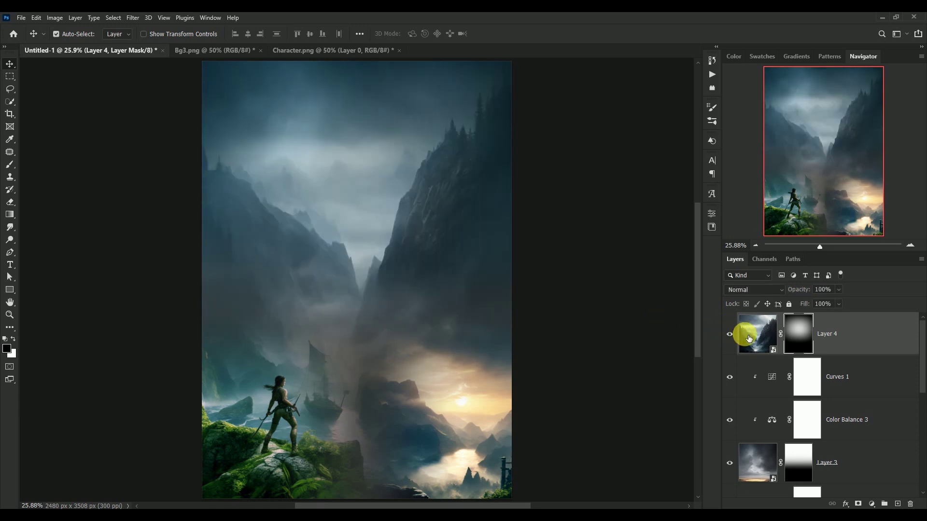
Add a Color Balance adjustment clipped to the canyon layer with midtones at -28 cyan/red, -10 magenta/green and +5 yellow/blue
left_click(757, 333)
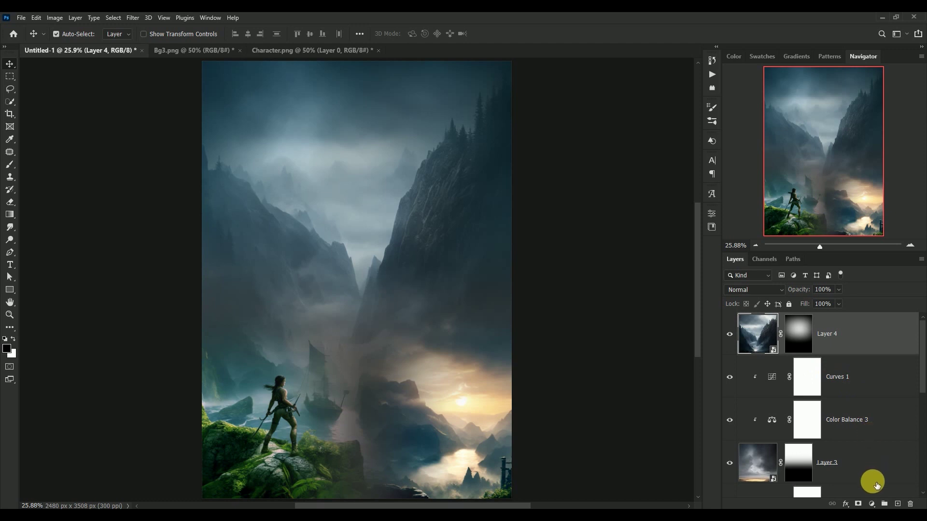
left_click(872, 504)
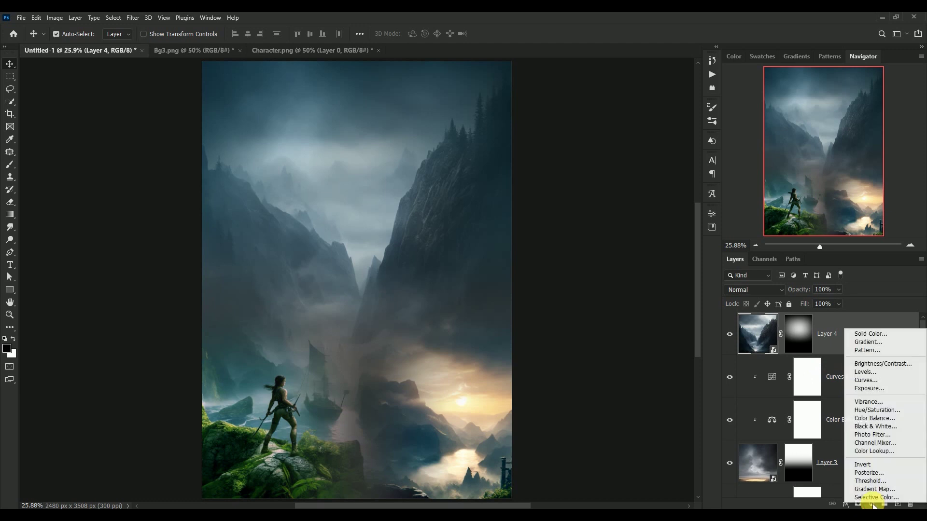
left_click(882, 421)
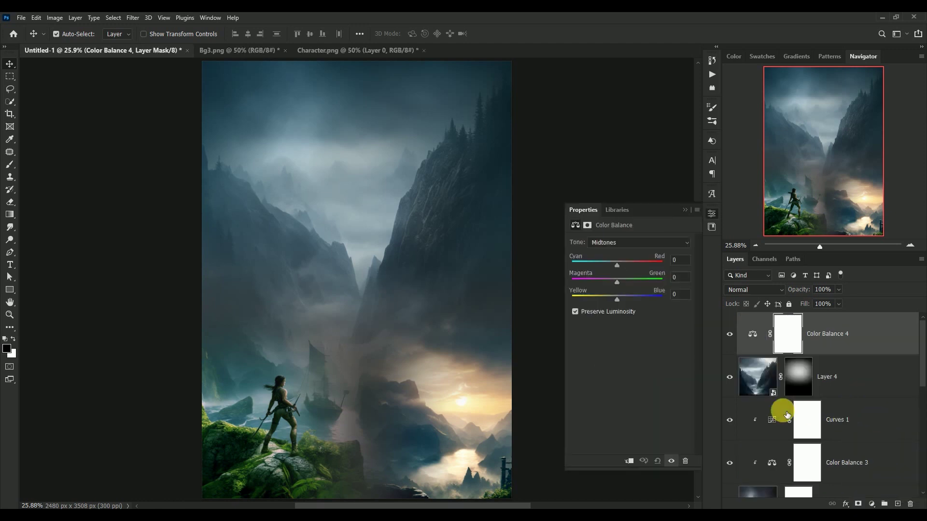
left_click(629, 457)
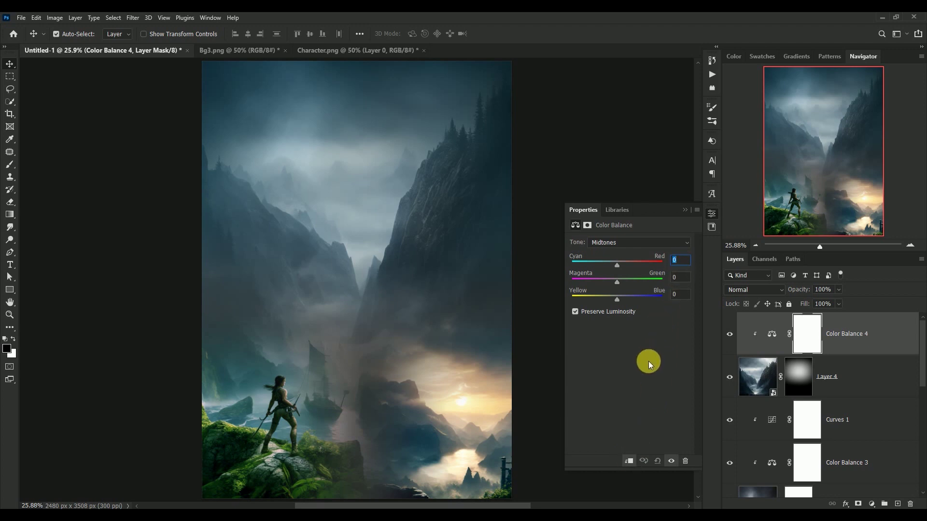
type("-28")
key("Tab")
type("-10")
key("Tab")
type("+5")
Set the canyon's Color Balance shadows to -2 cyan/red, -7 magenta/green and +4 yellow/blue
left_click(652, 244)
left_click(647, 250)
left_click(682, 259)
type("-2")
key("Tab")
type("-7")
key("Tab")
type("+4")
Set the canyon's Color Balance highlights to -17 cyan/red, -8 magenta/green and -10 yellow/blue, and compare the image with and without the adjustment
left_click(652, 248)
left_click(646, 265)
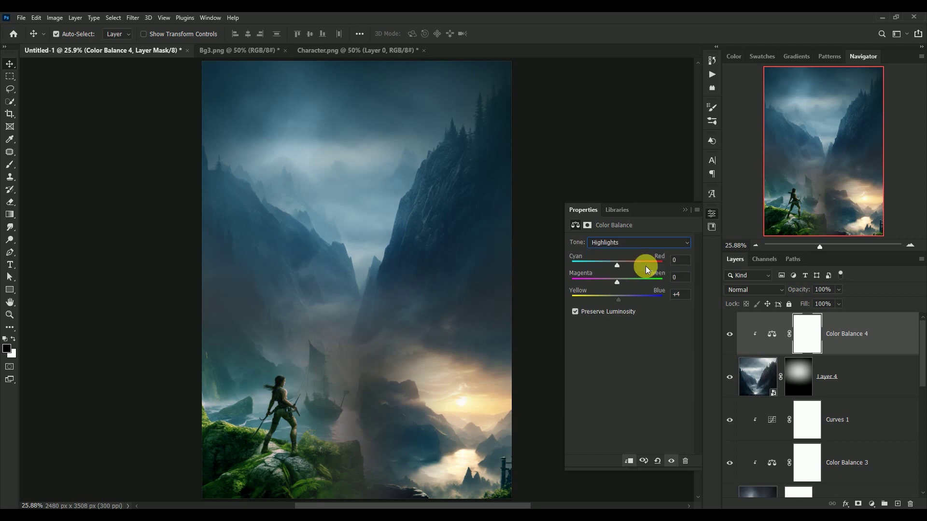
left_click(674, 260)
type("-17")
key("Tab")
type("-8")
key("Tab")
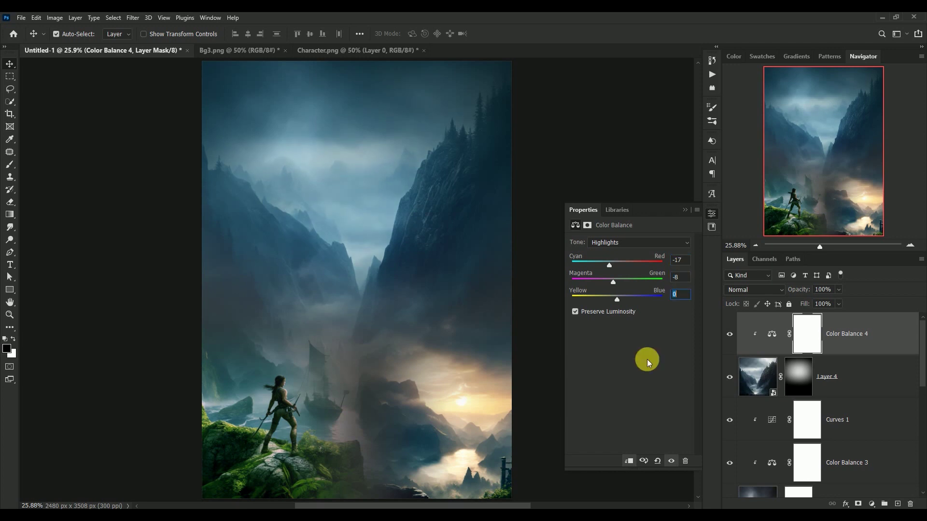
type("-10")
left_click(685, 210)
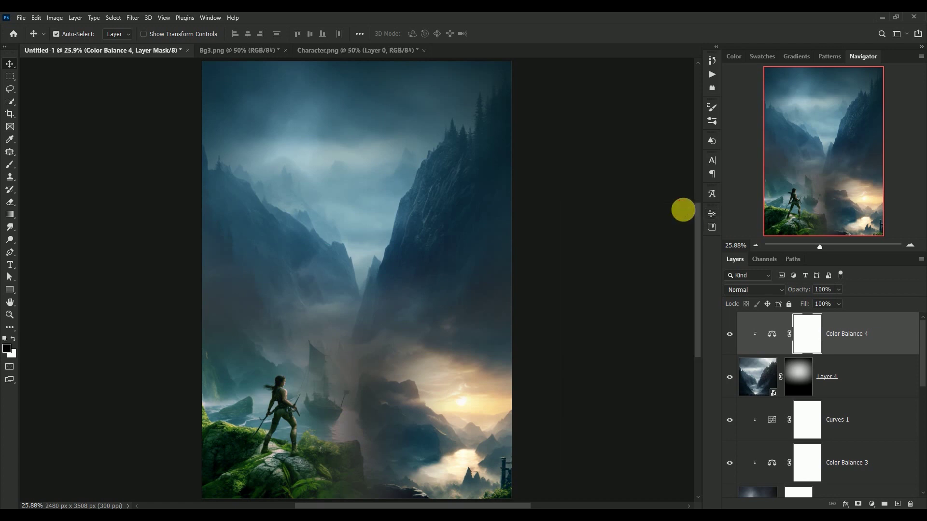
left_click(730, 333)
left_click(730, 333)
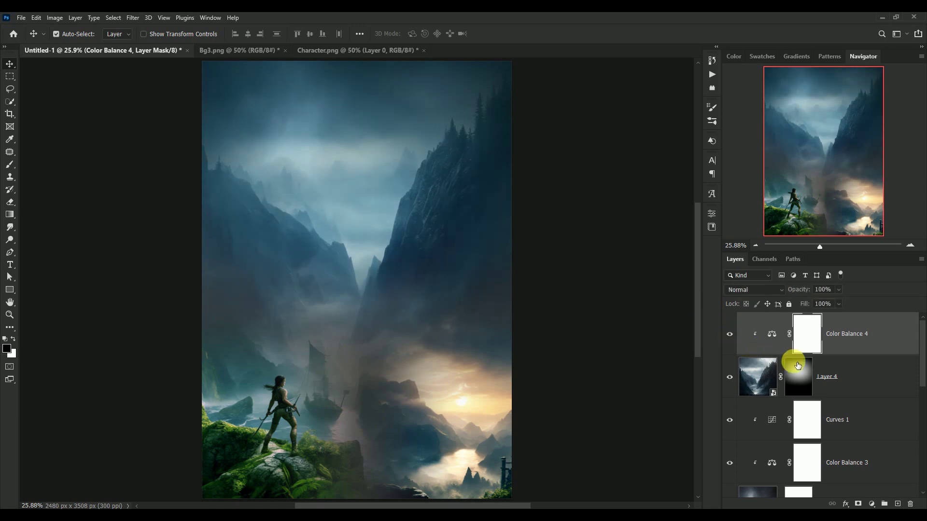
Add a Curves adjustment clipped to the canyon, darken it with a point at input 200, output 176, and compare before and after
left_click(871, 504)
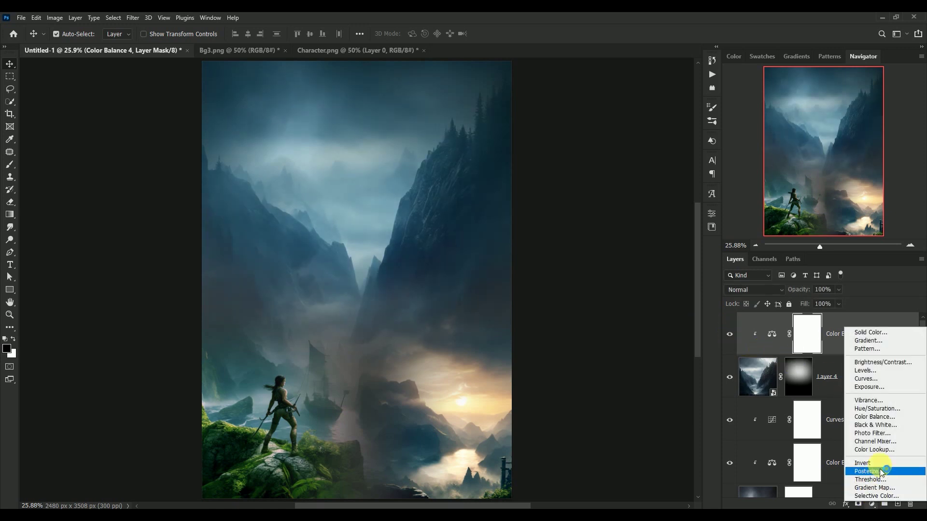
left_click(889, 378)
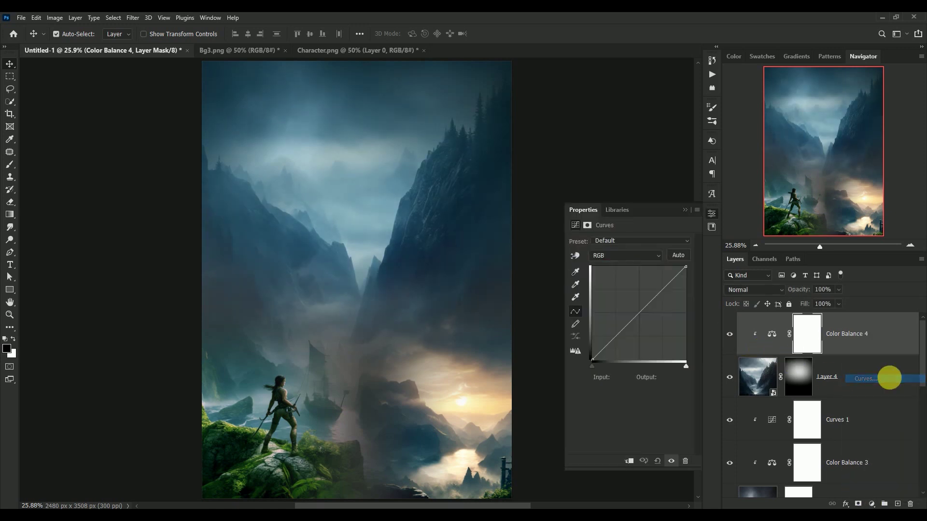
left_click(629, 461)
left_click_drag(642, 312, 661, 306)
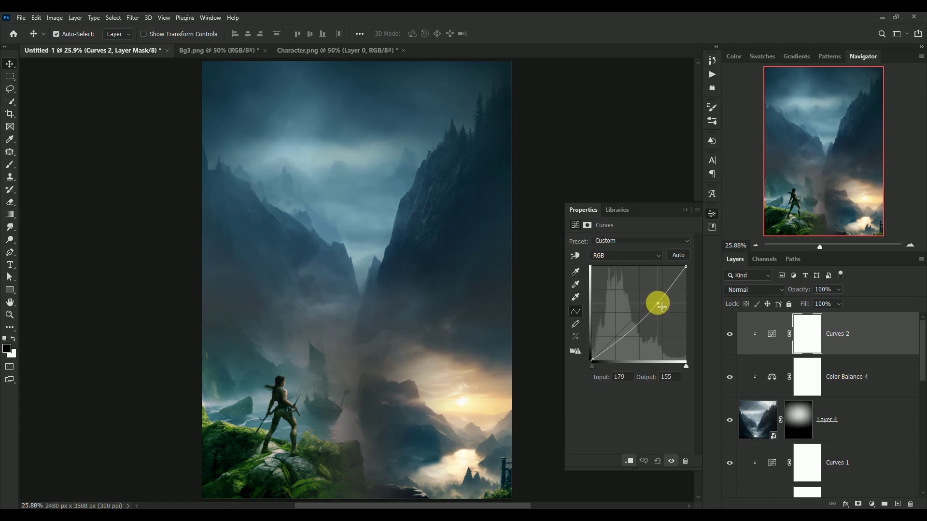
left_click_drag(661, 306, 670, 299)
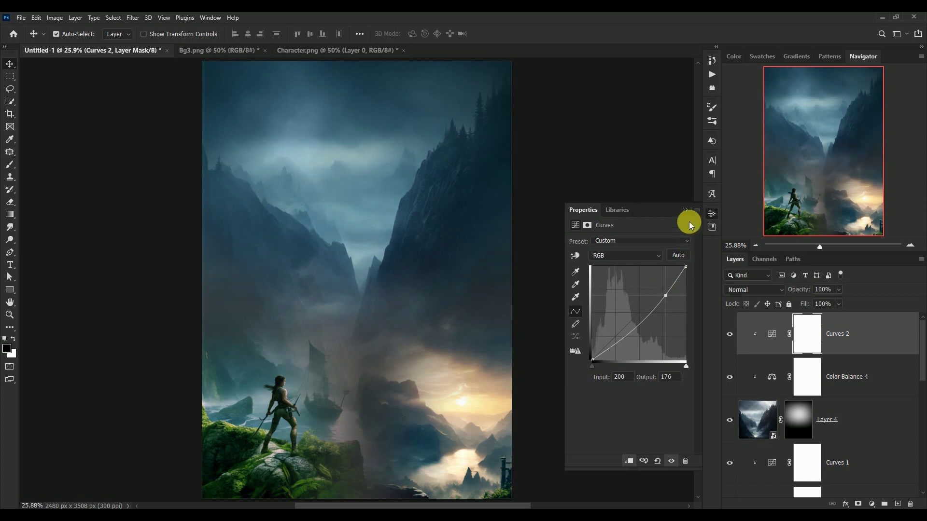
left_click(690, 208)
left_click(729, 334)
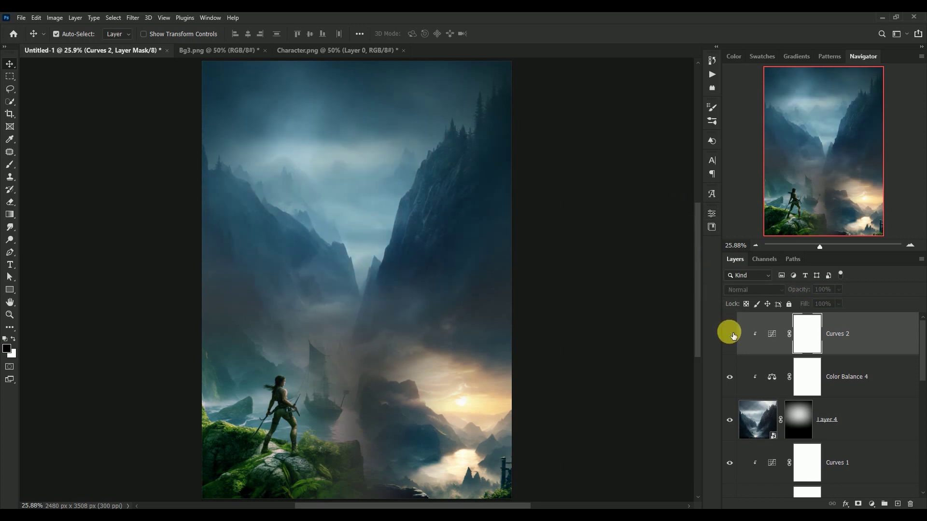
left_click(729, 334)
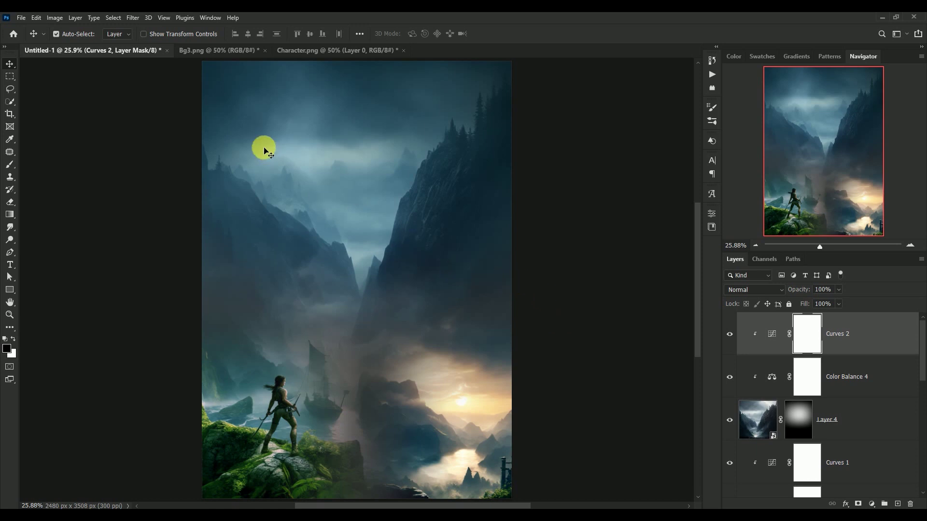
Close the Bg3.png document without saving its changes
left_click(201, 51)
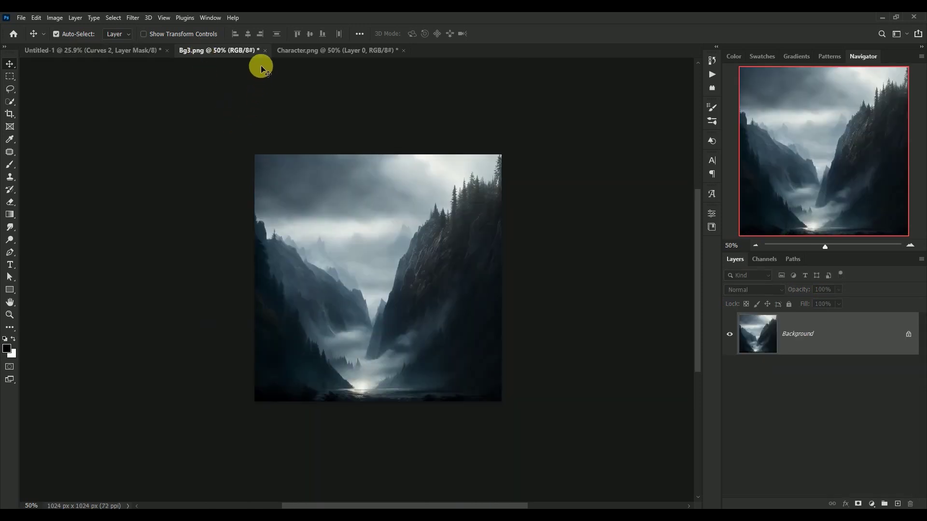
left_click(264, 50)
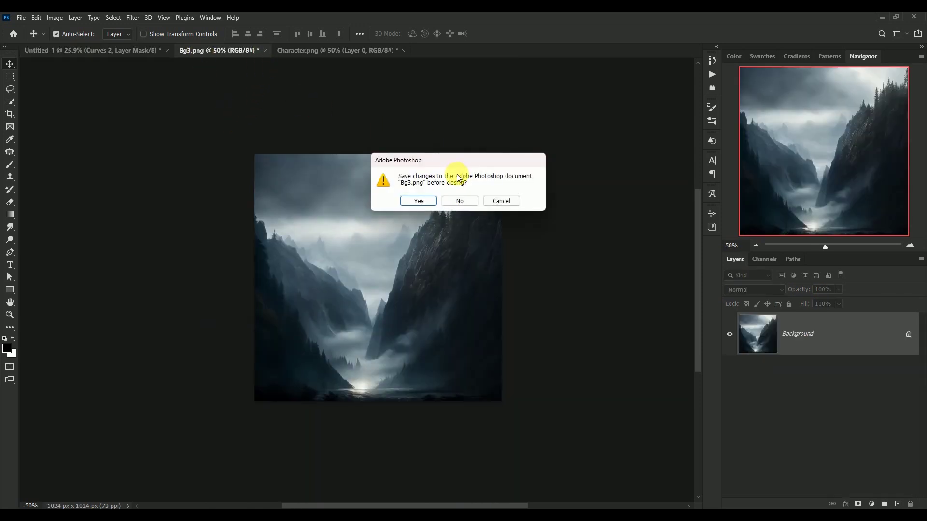
left_click(459, 201)
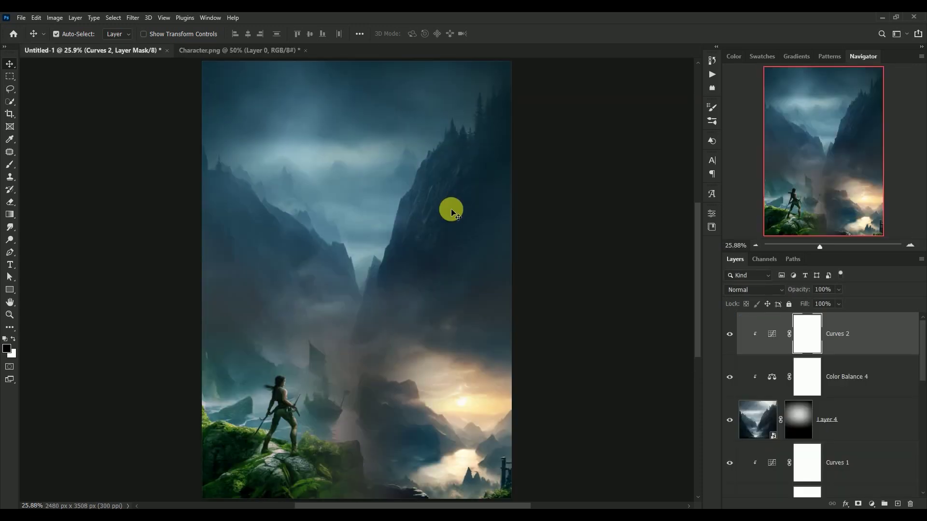
Copy the woman from Character.png into the middle of the Untitled-1 document, and close Character.png without saving
left_click(219, 50)
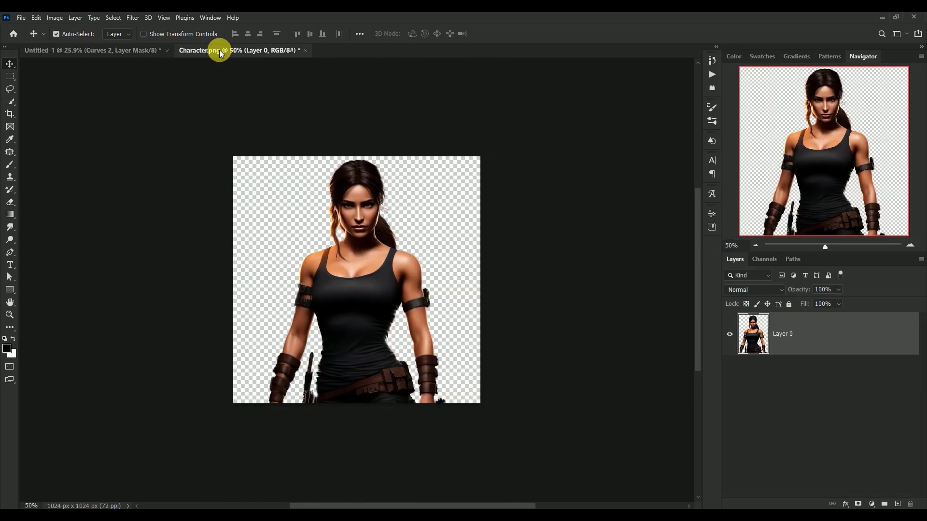
left_click_drag(355, 285, 356, 234)
left_click_drag(375, 285, 376, 285)
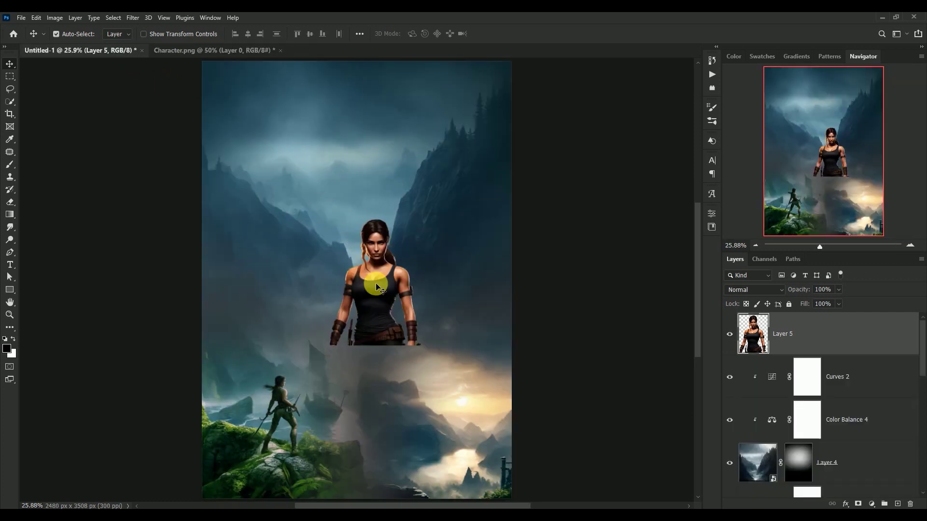
left_click(212, 51)
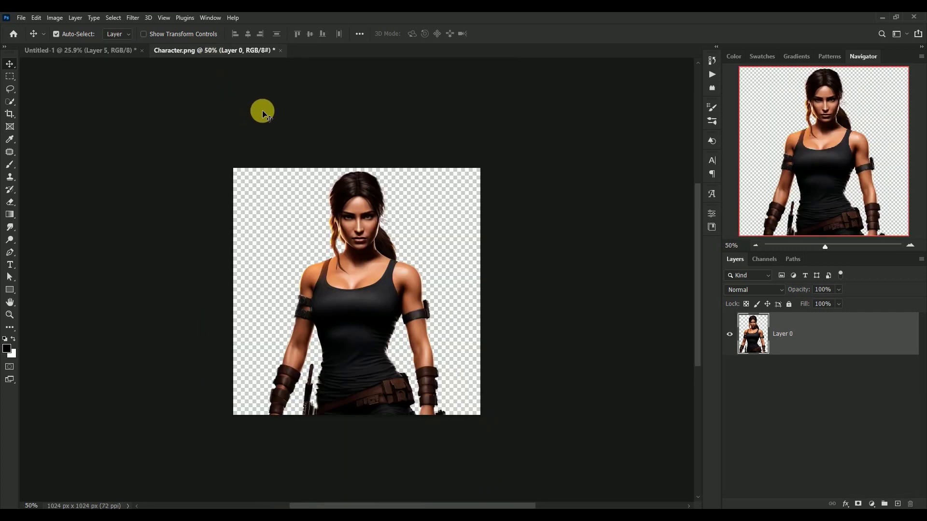
left_click(281, 51)
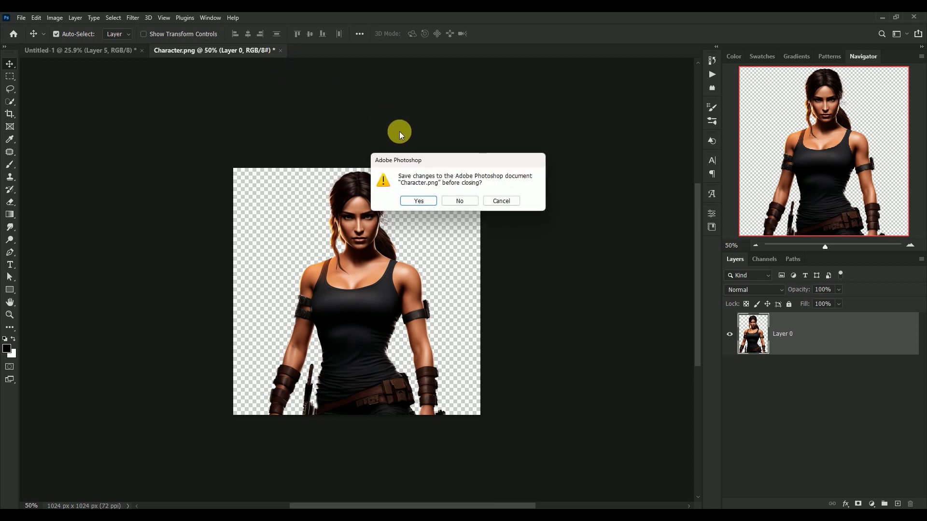
left_click(456, 201)
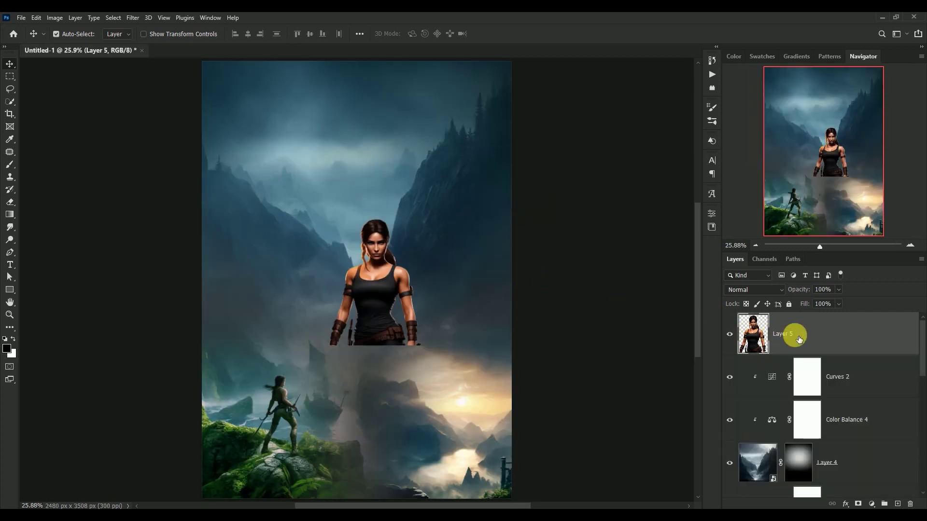
Convert the woman's layer to a Smart Object and move her up and left into the canyon
right_click(832, 335)
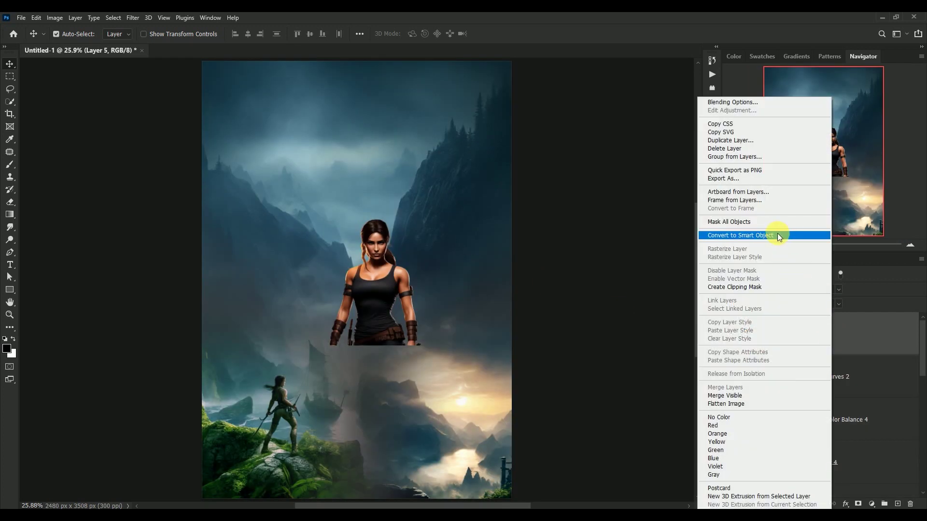
left_click(778, 235)
left_click_drag(396, 250, 338, 241)
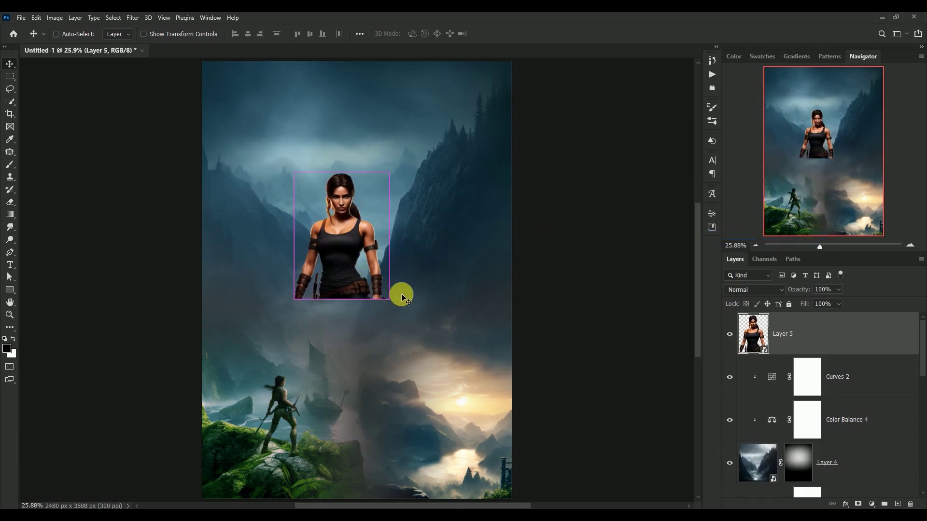
Enlarge the woman to roughly 2.5 times her size, centre her over the canyon, and compare the poster with and without her
key("ctrl+t")
left_click_drag(392, 305, 534, 471)
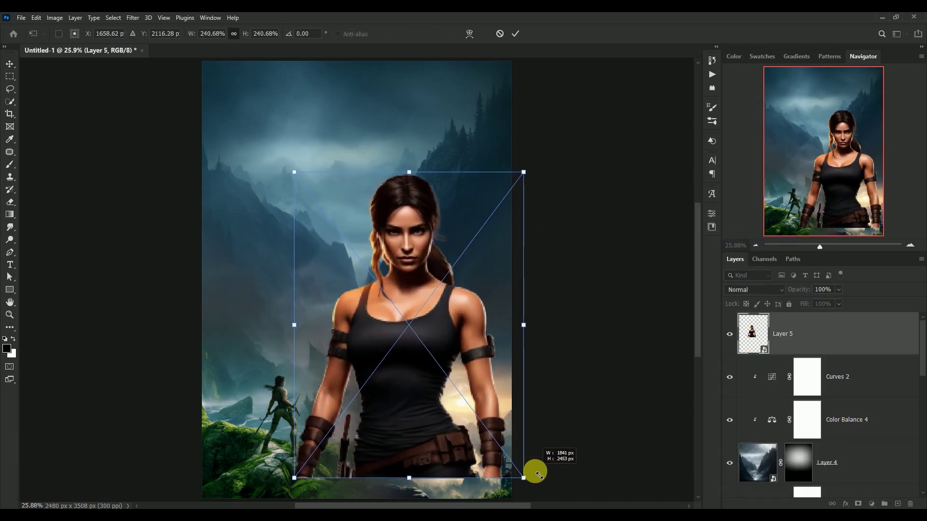
left_click_drag(370, 377, 320, 322)
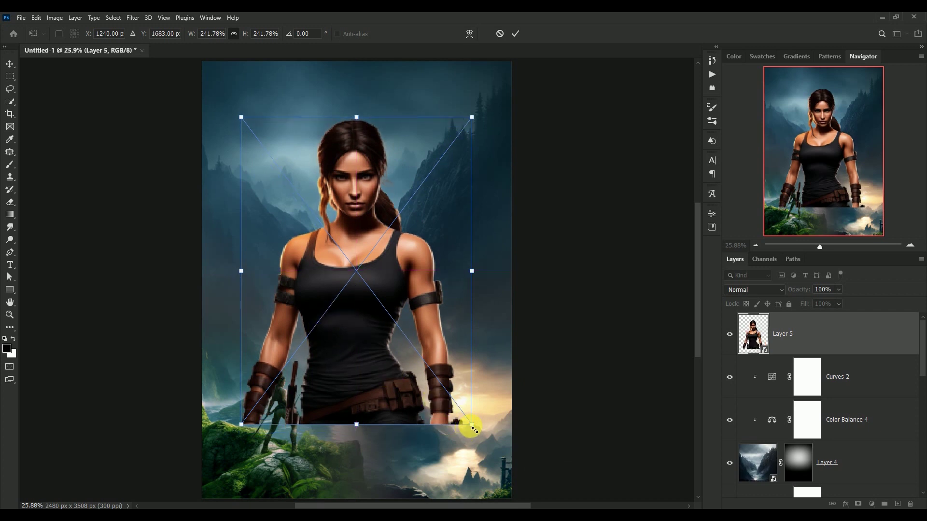
left_click_drag(475, 429, 482, 436)
left_click_drag(356, 352, 350, 335)
key("Return")
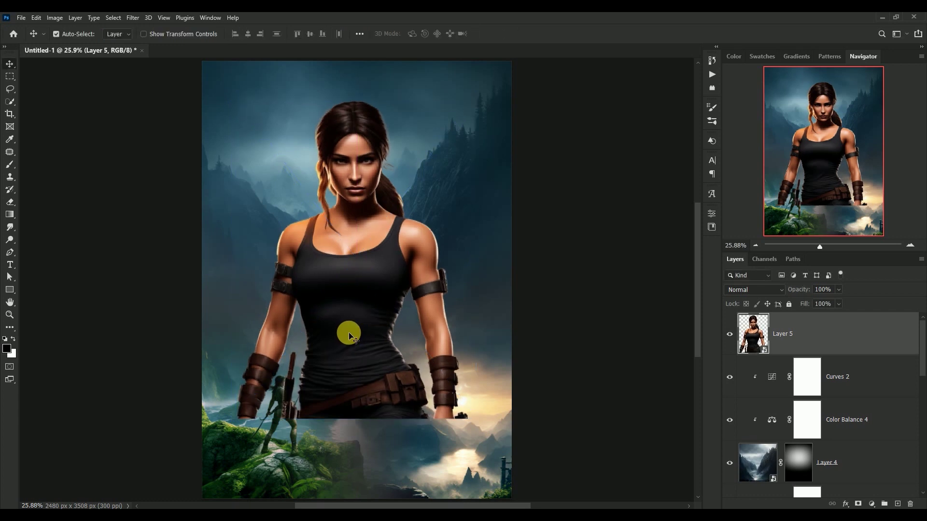
left_click(729, 333)
left_click(730, 334)
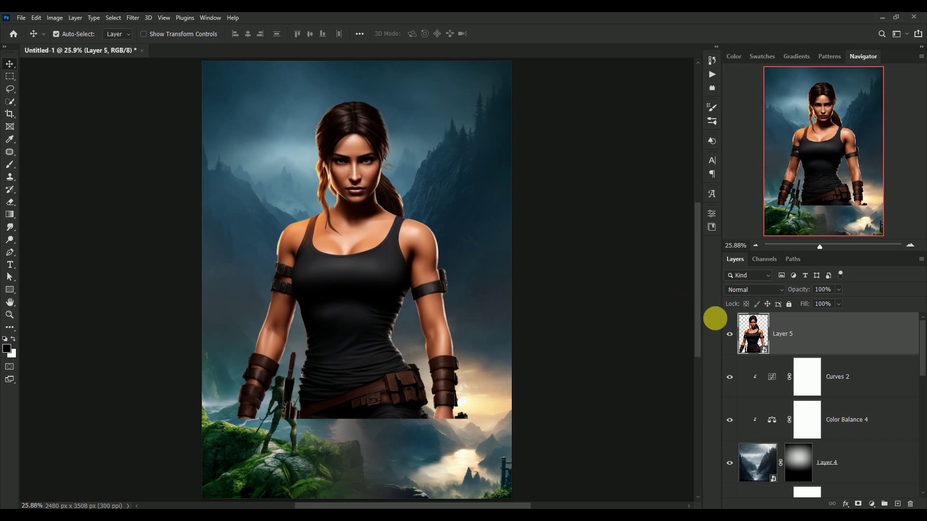
Add a layer mask to the woman and fade out her lower body with black-to-transparent linear gradients running upward from below her waist
left_click(753, 339)
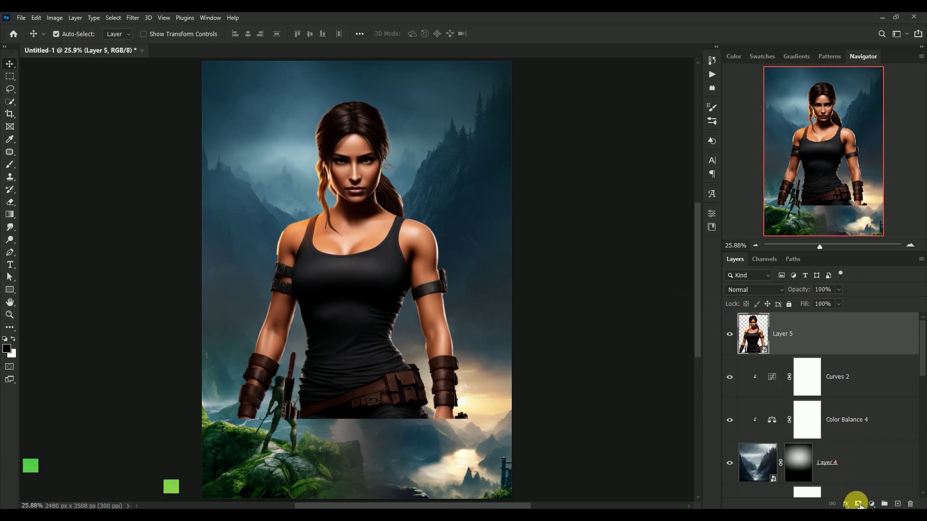
left_click(858, 504)
left_click(10, 214)
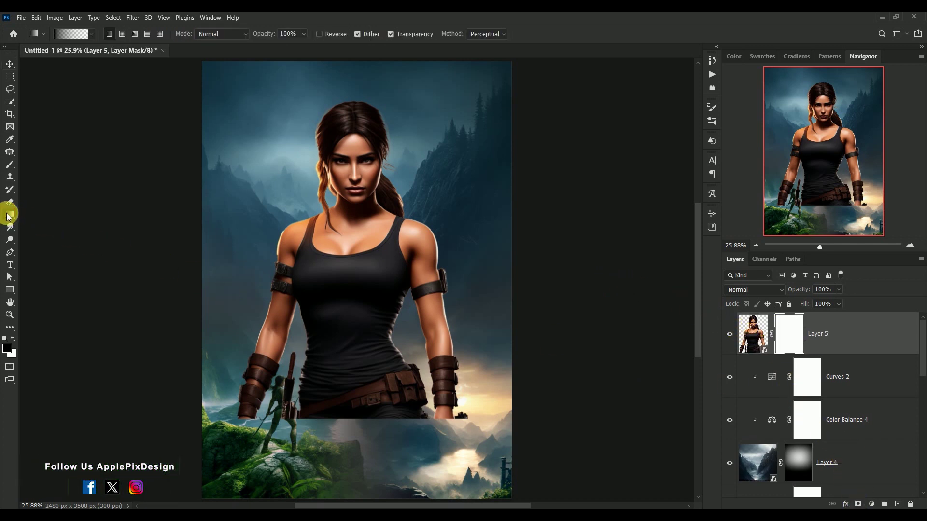
left_click_drag(356, 445, 365, 289)
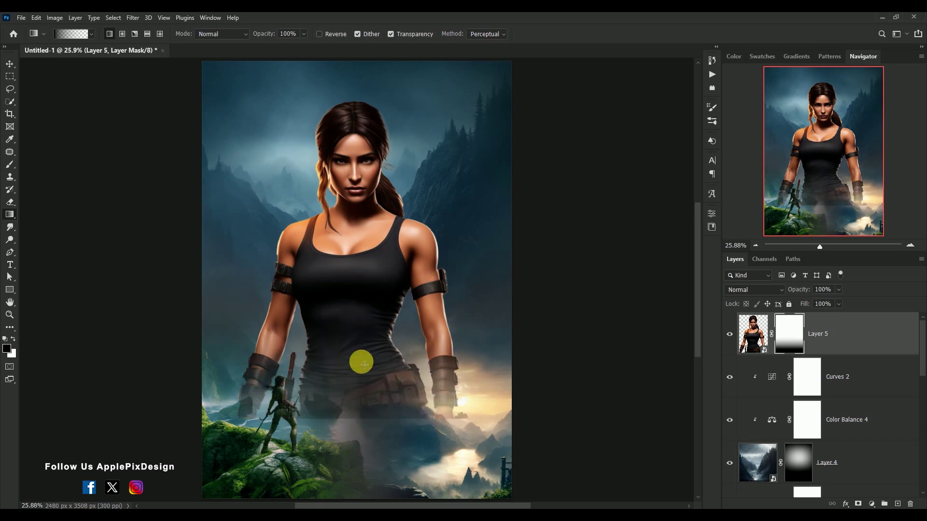
left_click_drag(349, 429, 358, 304)
left_click_drag(355, 440, 366, 280)
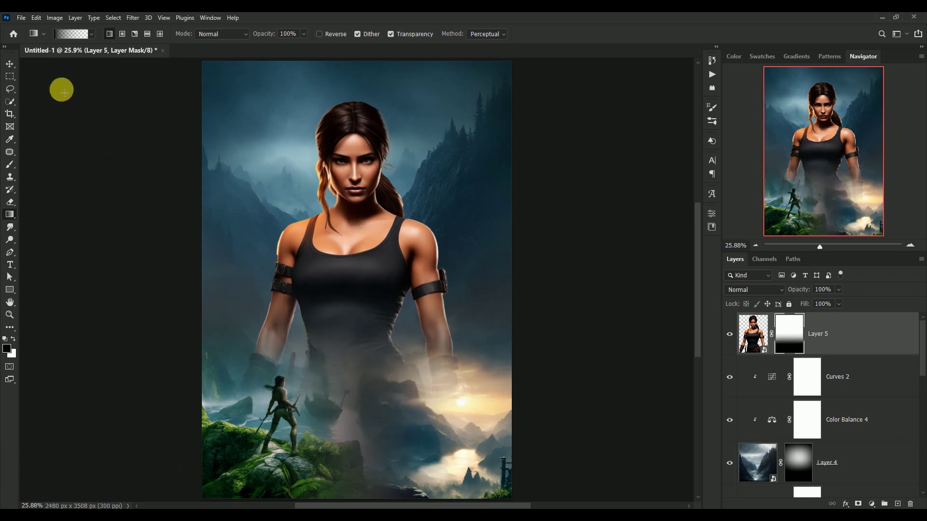
Shift the masked woman slightly down, scale her down a little, and re-centre her between the cliffs
left_click(9, 64)
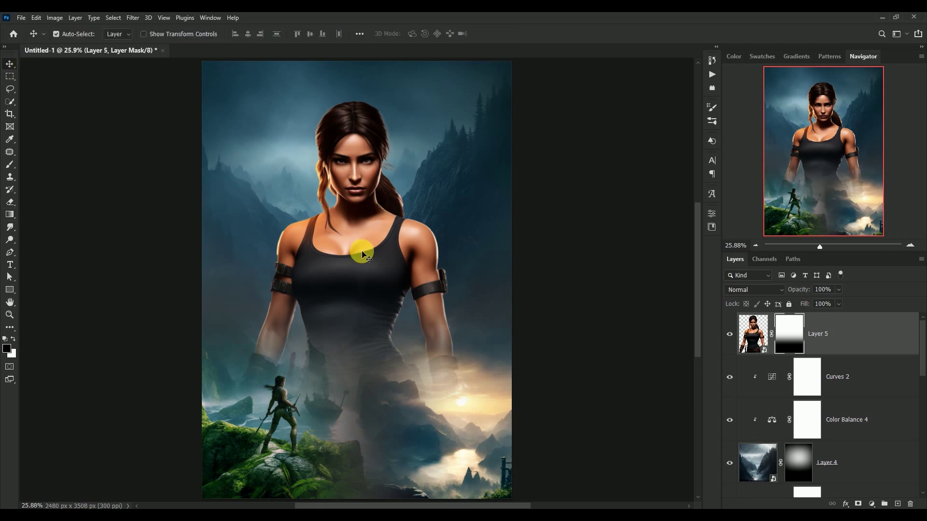
left_click_drag(363, 255, 363, 271)
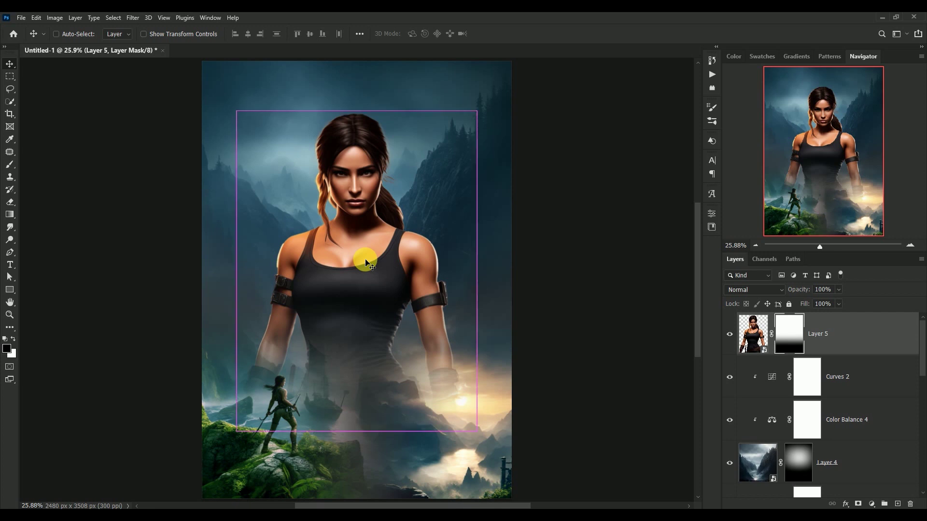
key("ctrl+t")
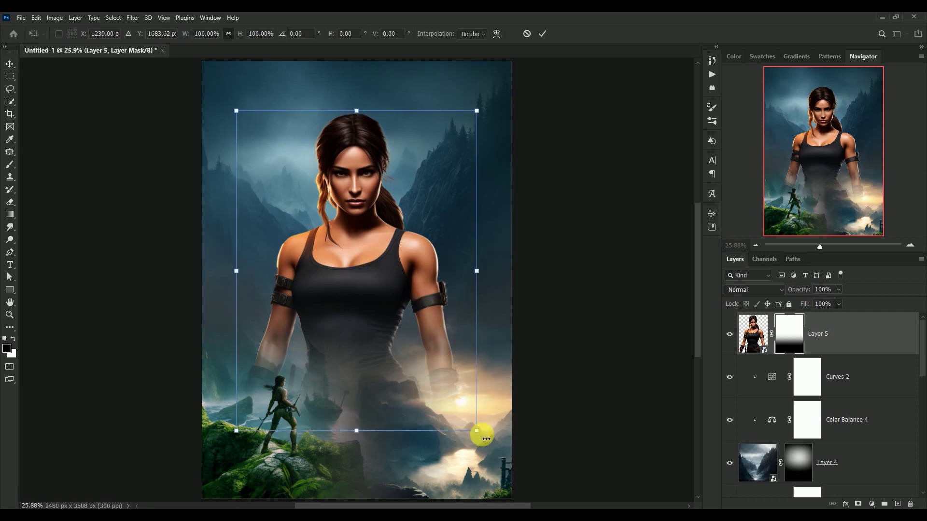
left_click_drag(477, 432, 472, 409)
mouse_move(346, 281)
left_mouse_down()
mouse_move(357, 275)
mouse_move(357, 286)
left_mouse_up()
key("Return")
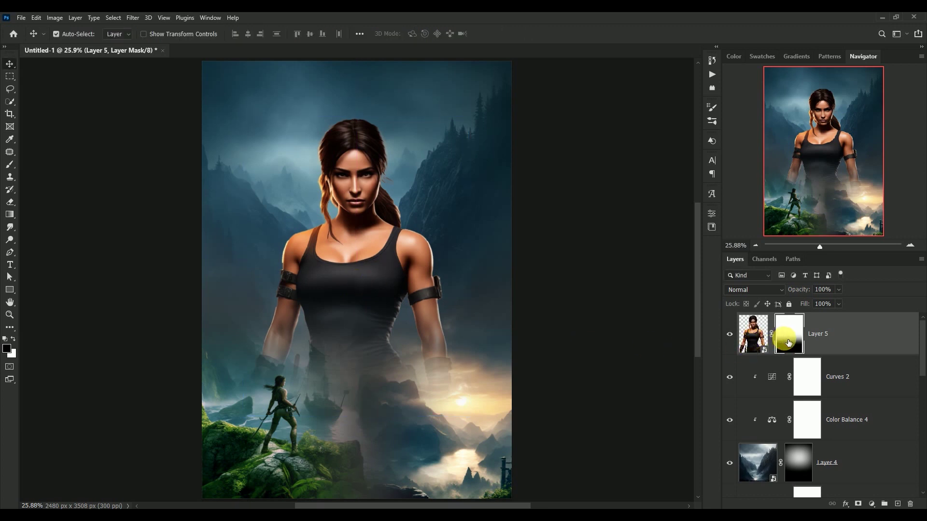
Extend the fade on the woman's mask with another upward linear gradient from below her waist to her chest
left_click(10, 214)
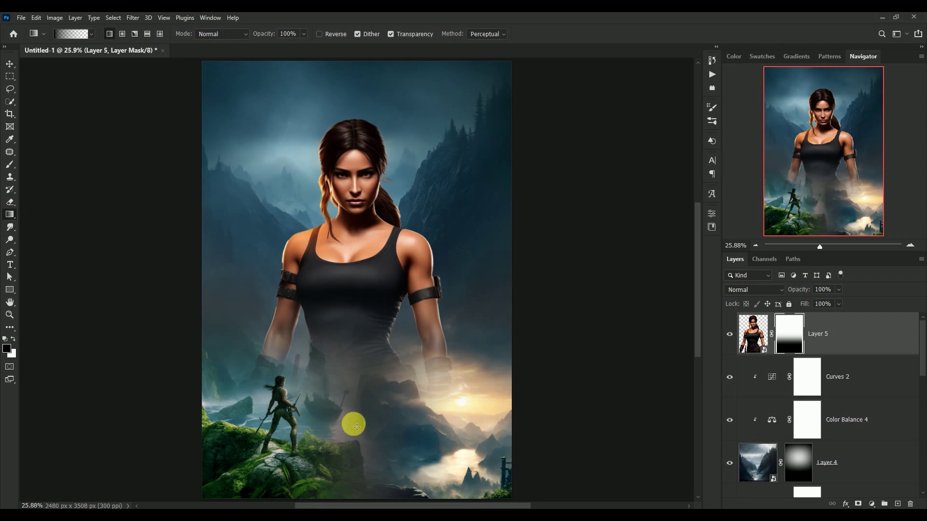
left_click_drag(351, 428, 354, 253)
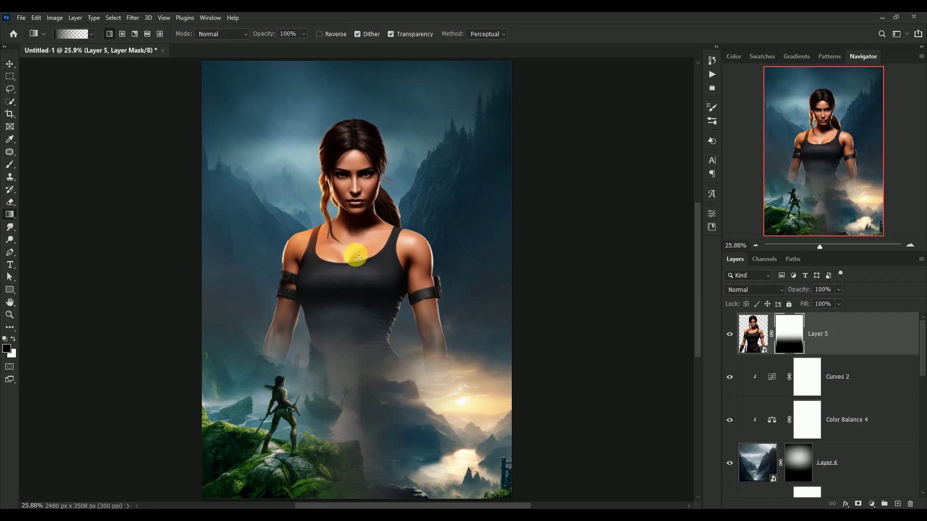
left_click(10, 64)
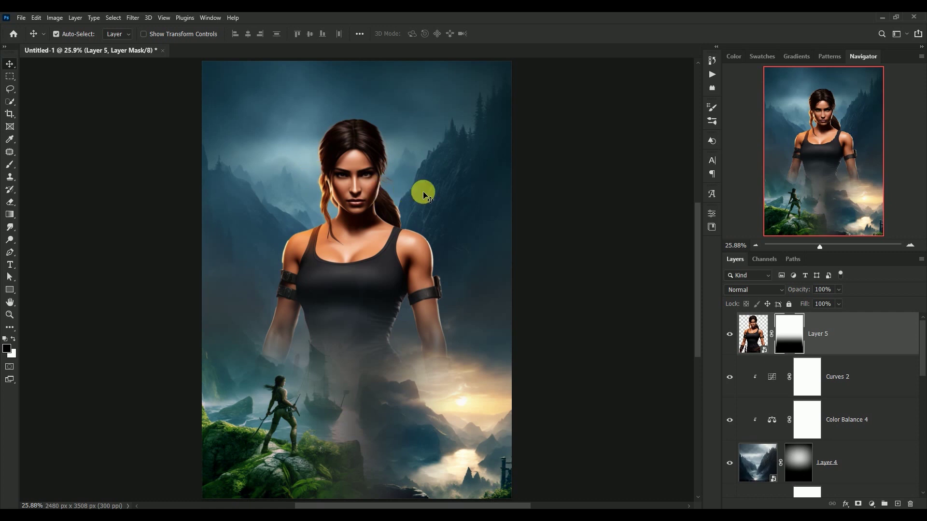
Open the woman's image in the Camera Raw Filter and set Temperature to -12, Tint to +7 and Exposure to +0.30
left_click(759, 335)
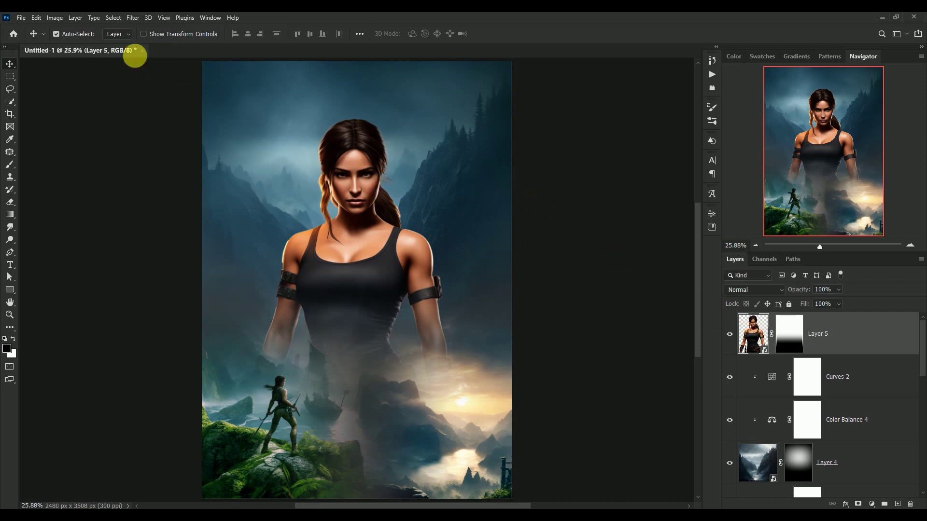
left_click(133, 18)
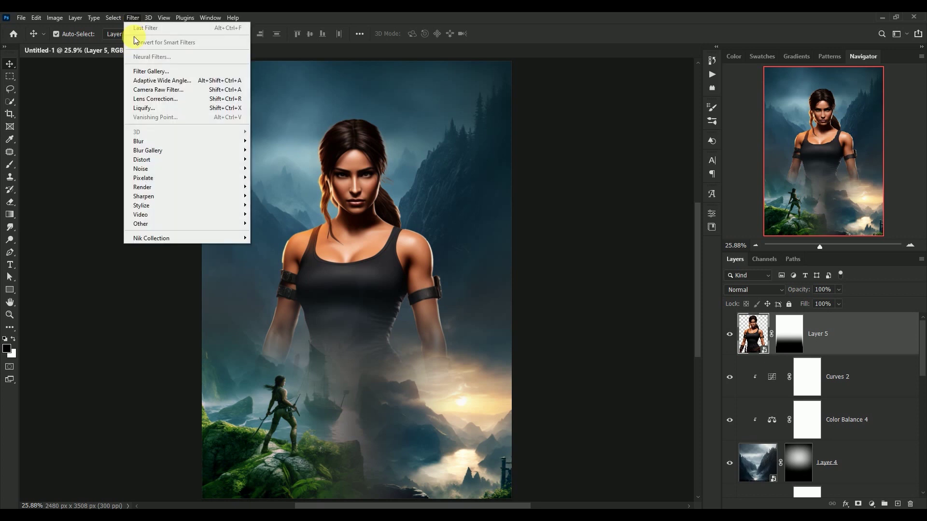
left_click(143, 90)
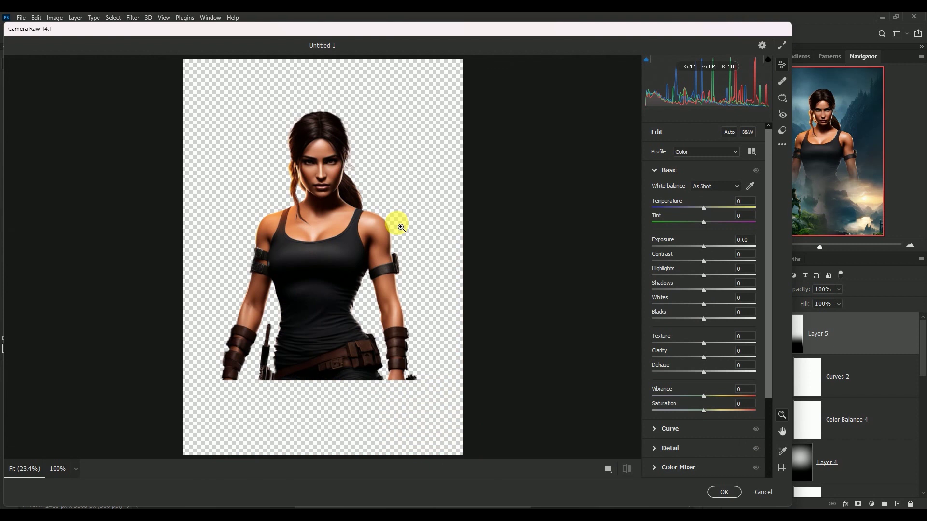
left_click(743, 200)
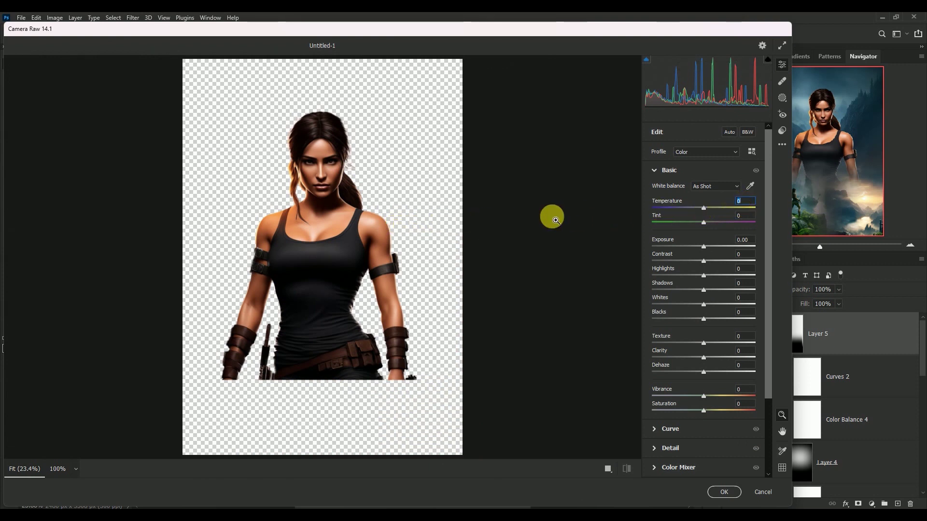
type("-12")
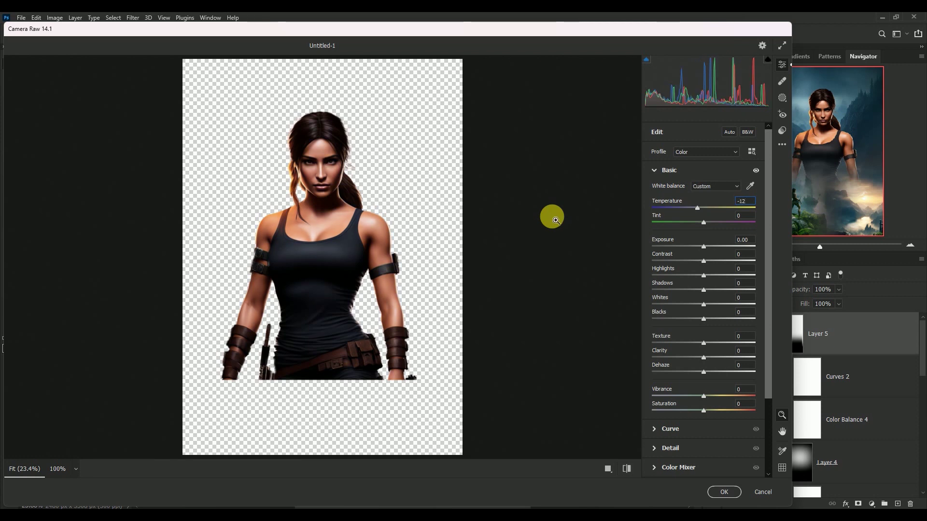
key("Tab")
type("+7")
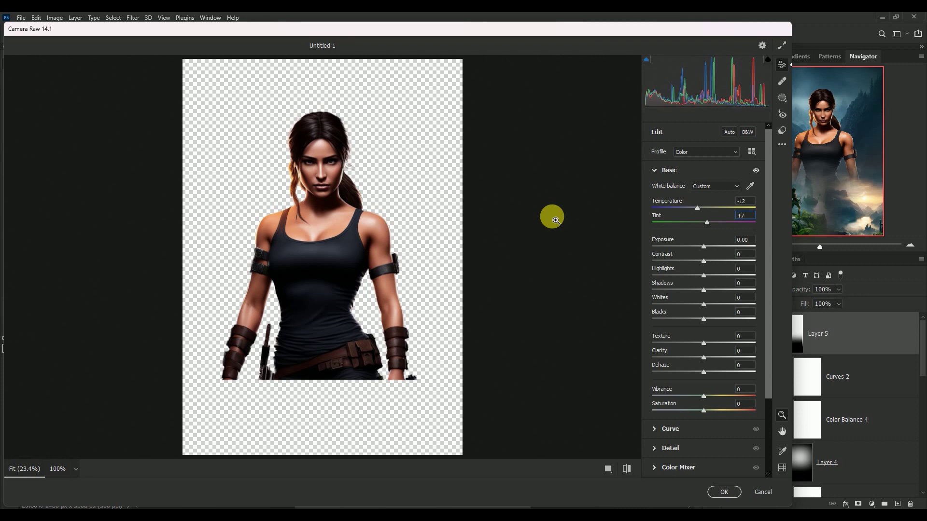
key("Tab")
type("+0.30")
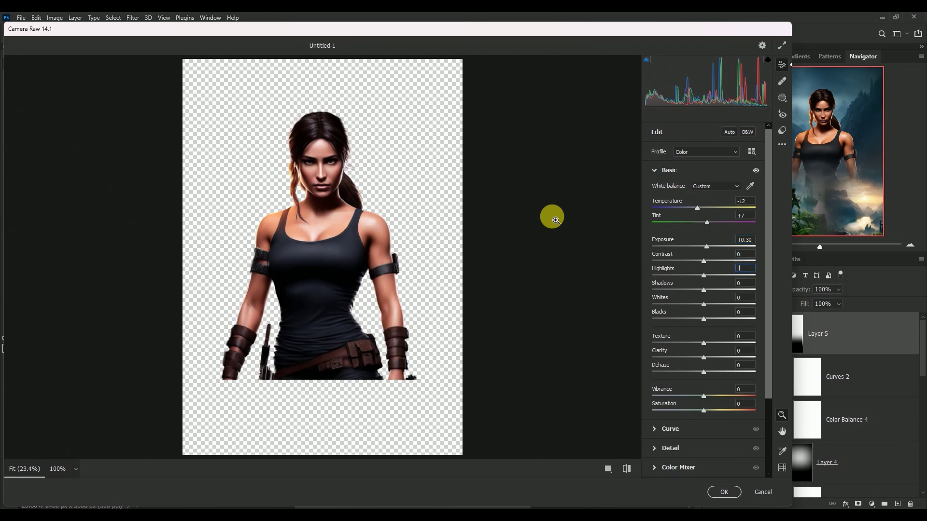
Set the woman's Highlights to -32, Shadows to +38, Texture to +24 and Clarity to +24
type("-32")
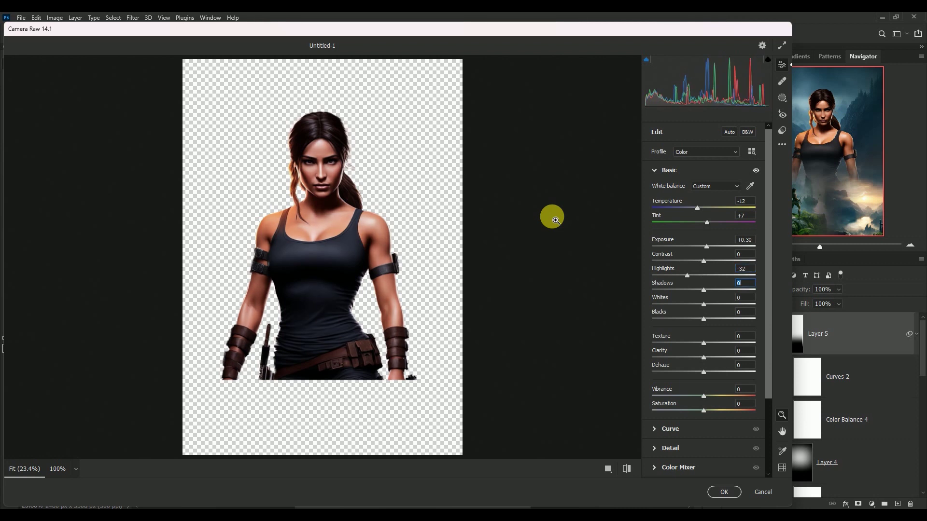
type("+38")
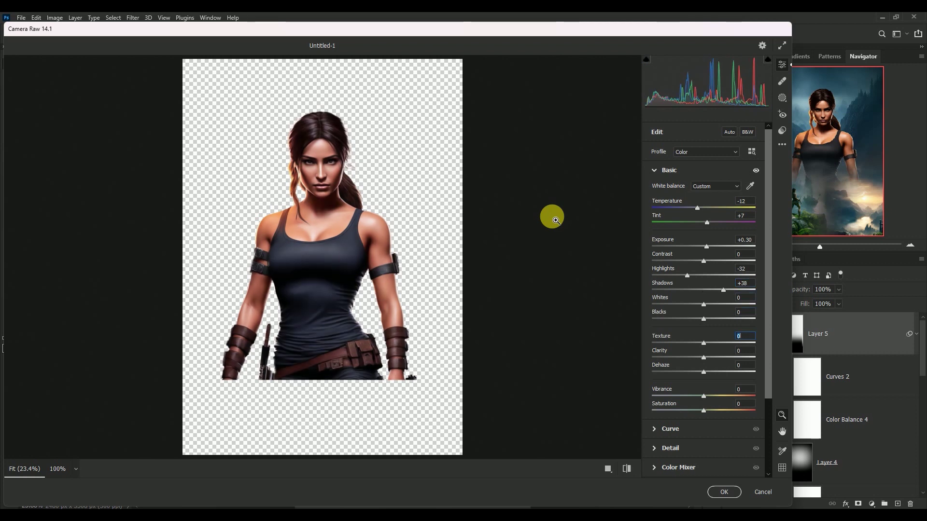
type("+24+24")
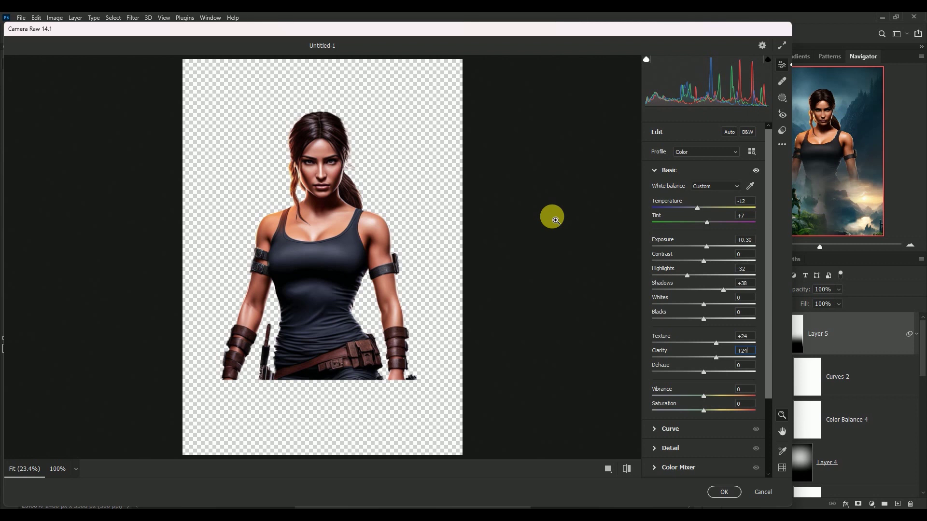
key("Tab")
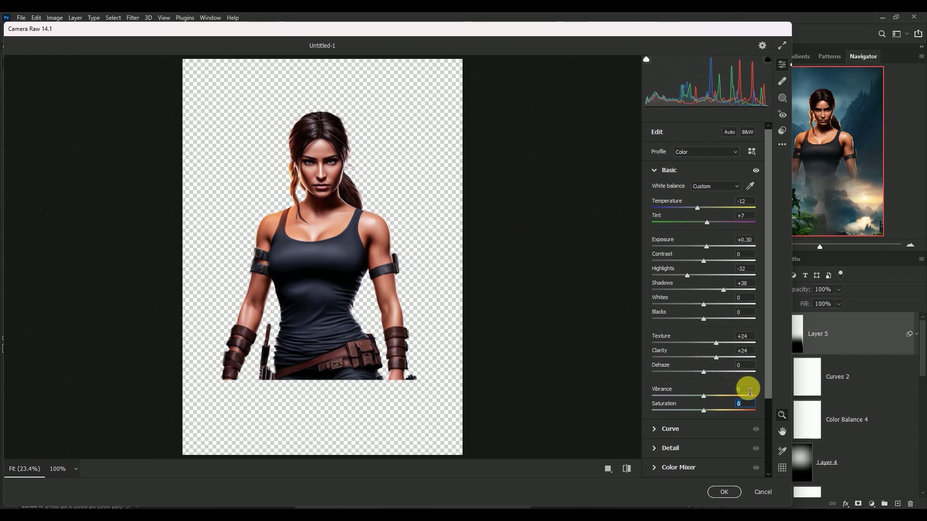
Set the woman's Vibrance to -8 and Saturation to -4, and apply the Camera Raw Filter
left_click(745, 388)
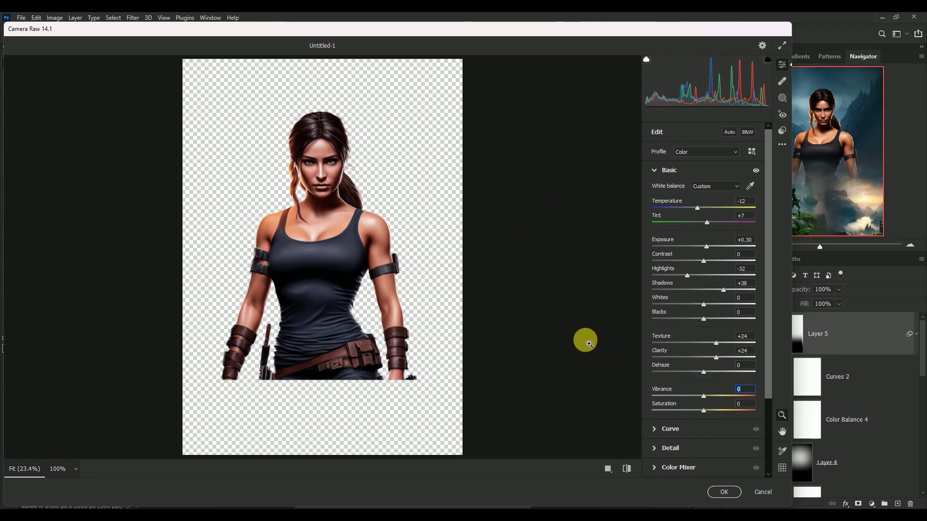
type("-8")
key("Tab")
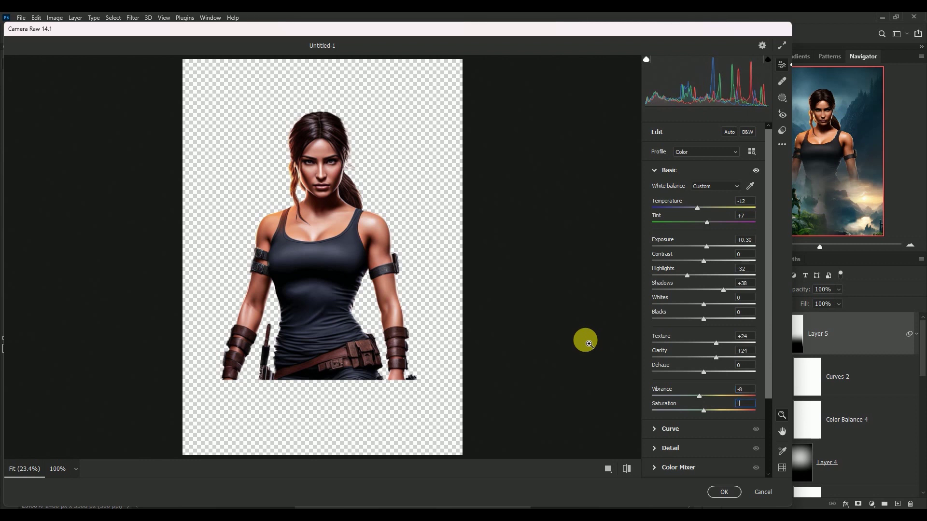
type("-4")
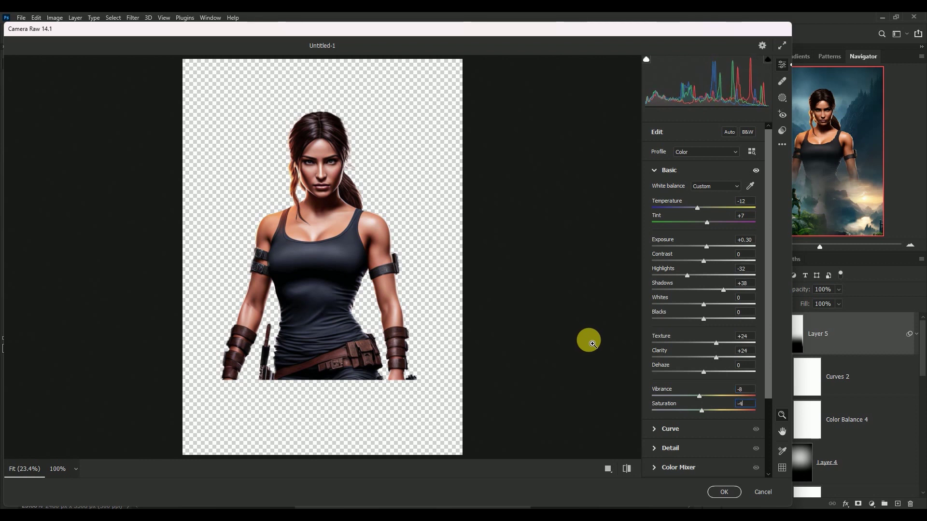
left_click(723, 492)
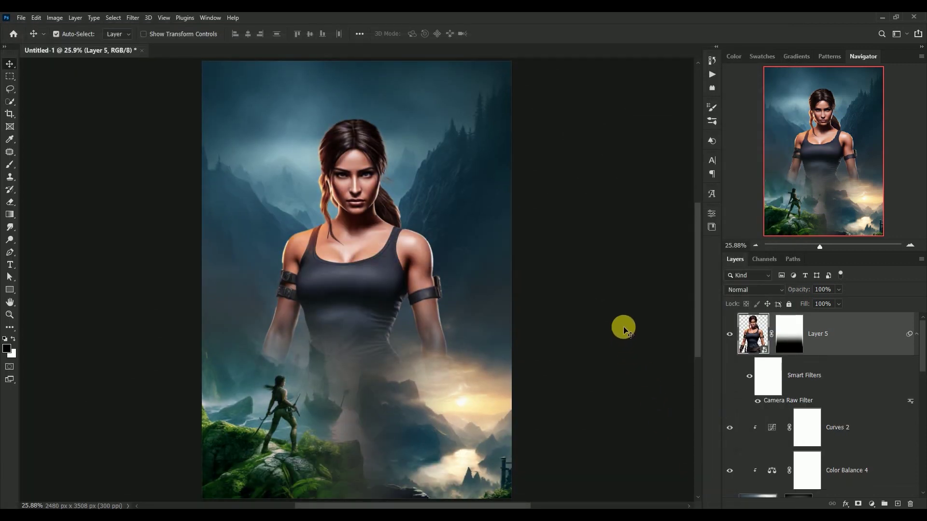
Collapse the woman's smart filter list and compare the poster with and without her layer
left_click(918, 335)
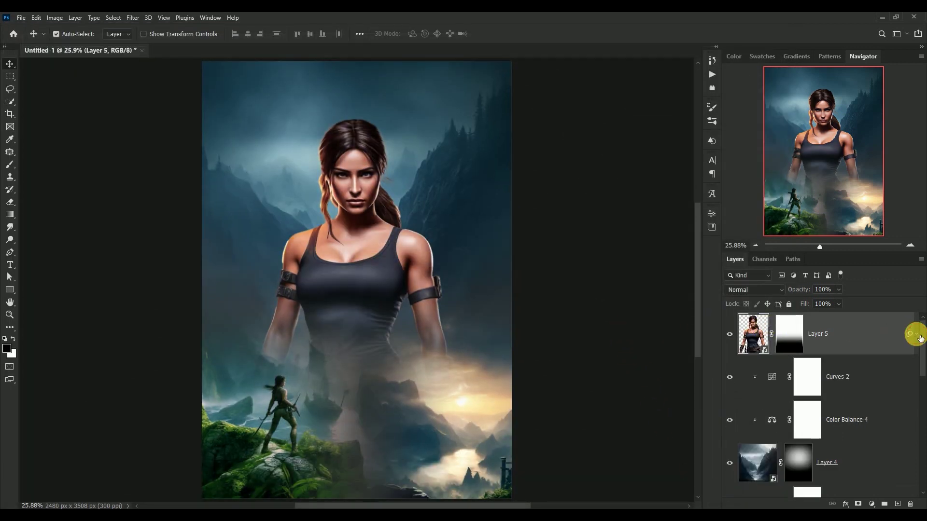
left_click(729, 334)
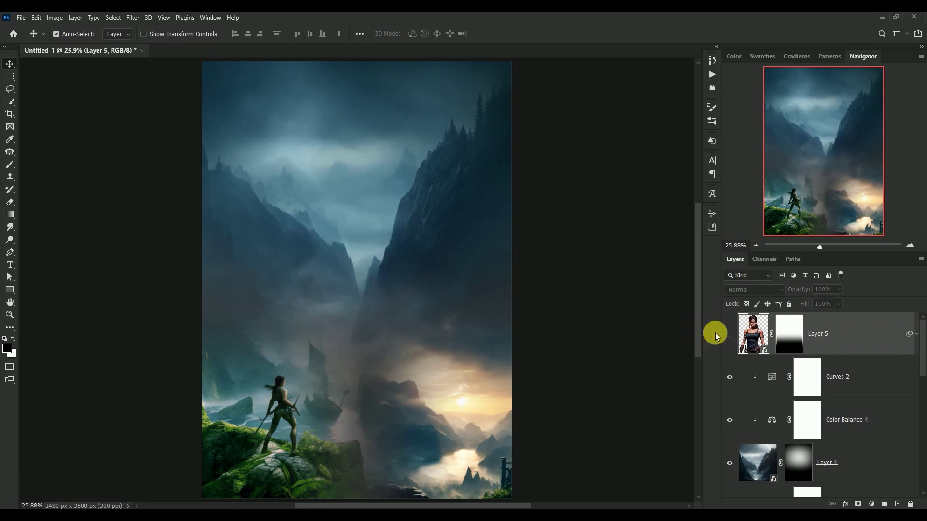
left_click(729, 335)
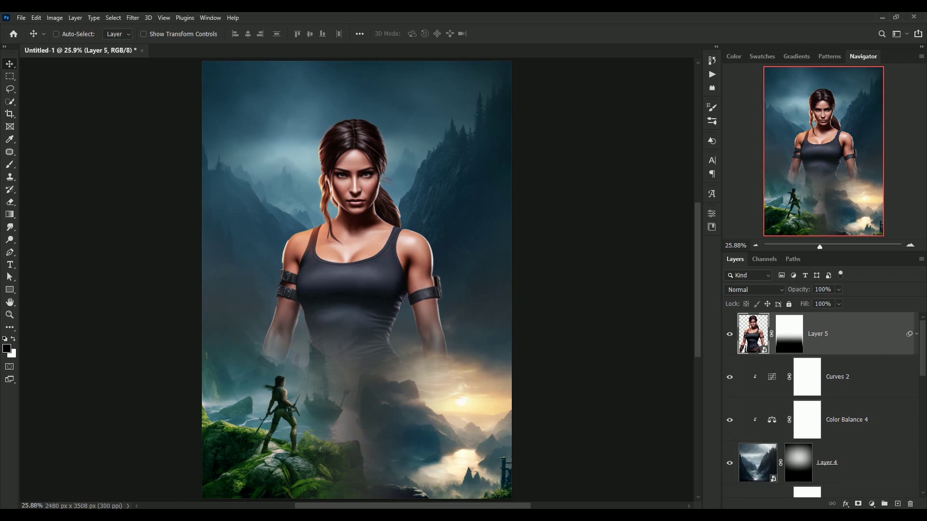
Undo the last move of the woman's layer and draw an upward gradient on her layer mask to fade her lower body
key("ctrl+z")
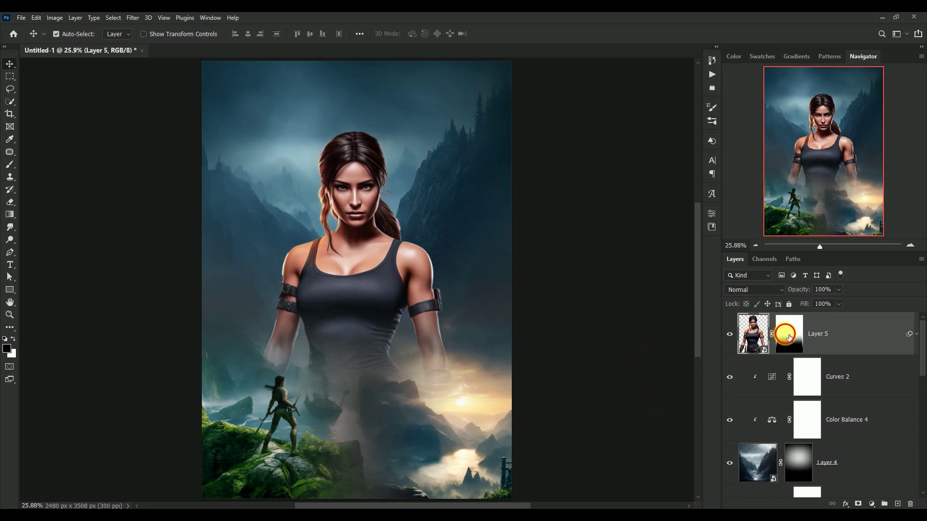
left_click(788, 337)
left_click(10, 215)
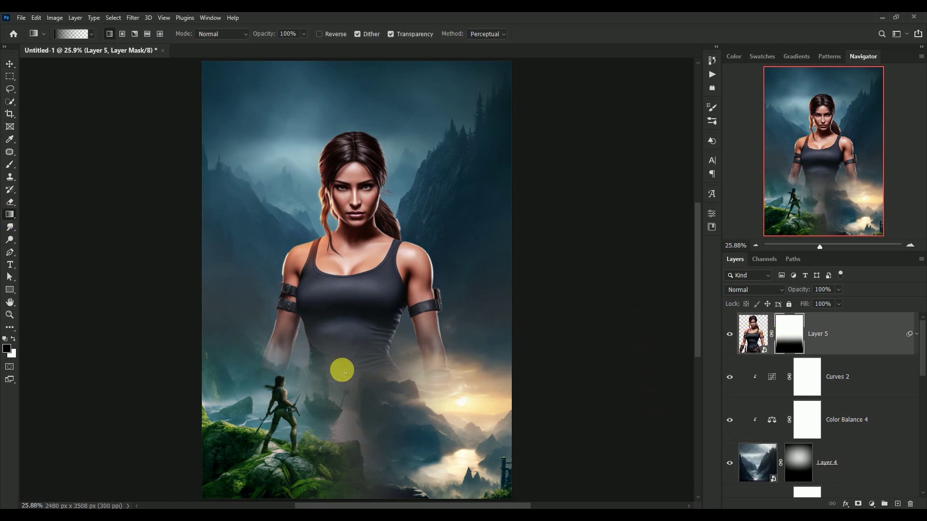
left_click_drag(347, 430, 356, 279)
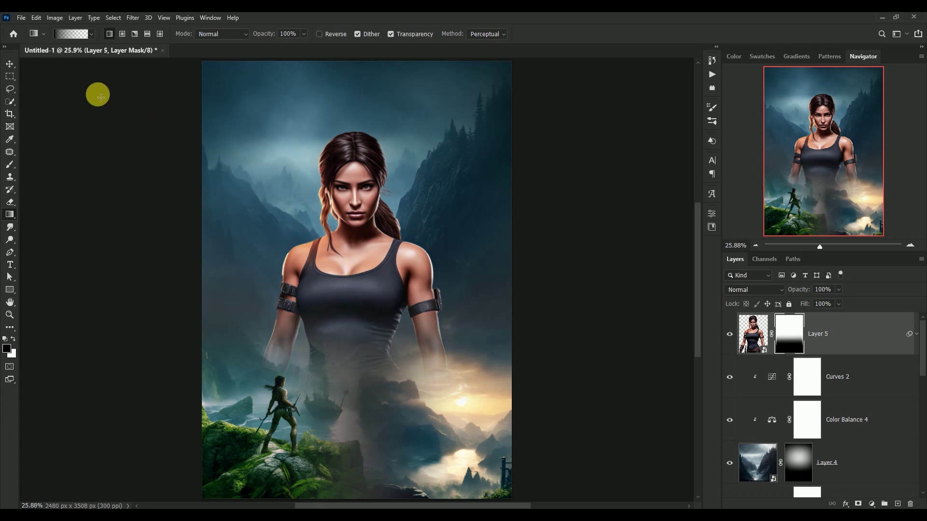
left_click(10, 64)
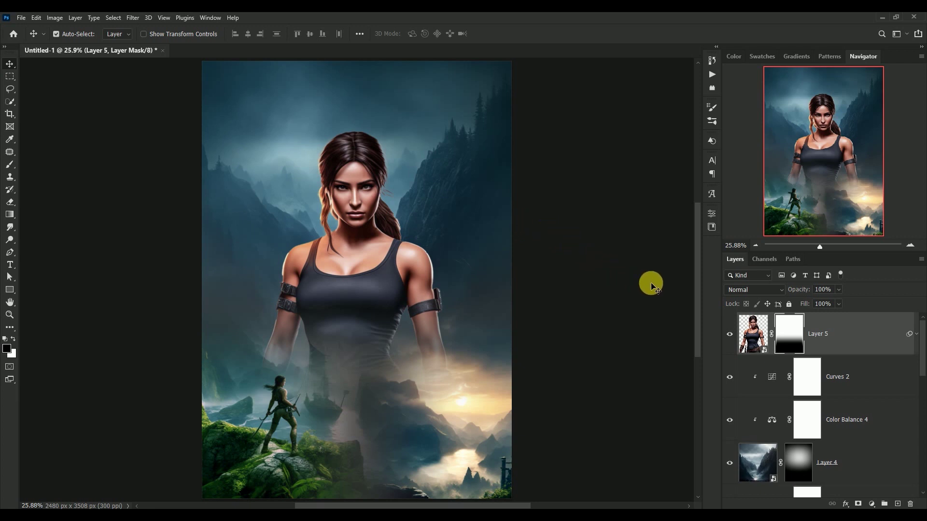
left_click(755, 338)
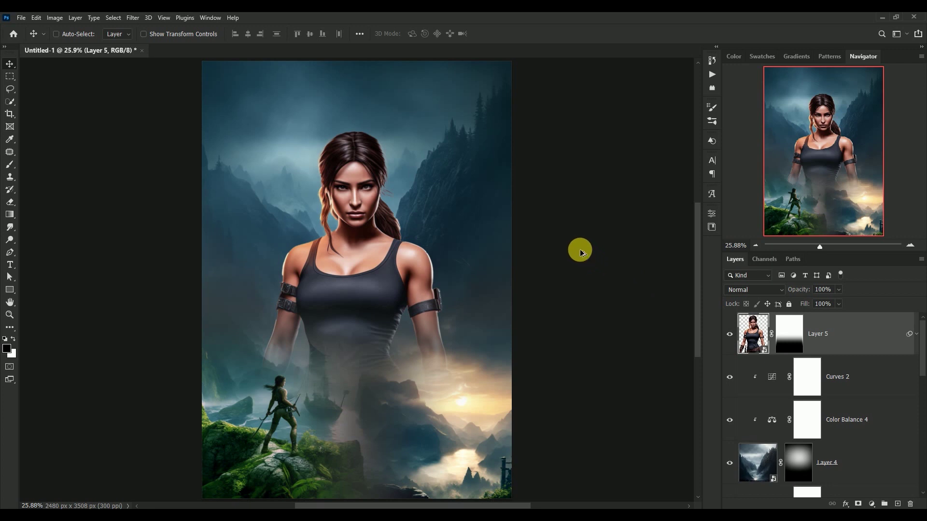
Stamp all visible layers into a new layer above the woman and convert it to a smart object
key("ctrl+shift+alt+e")
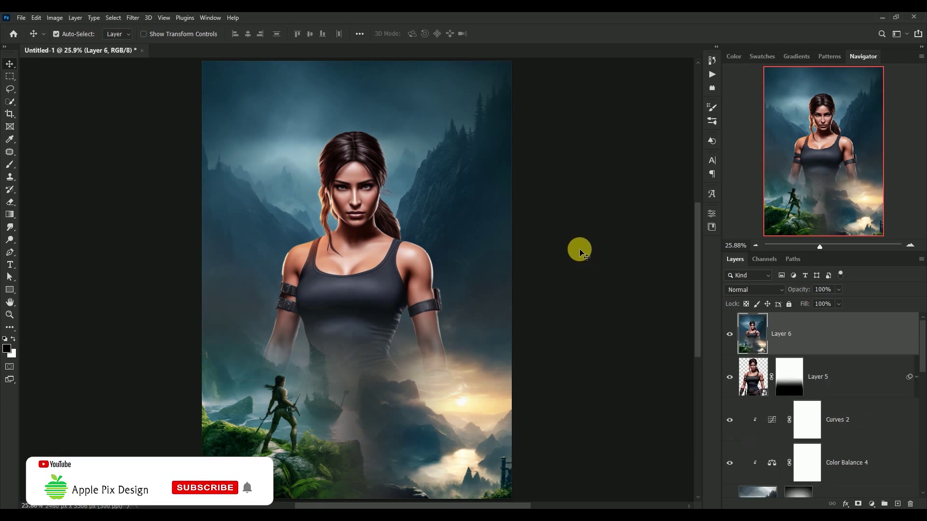
right_click(836, 340)
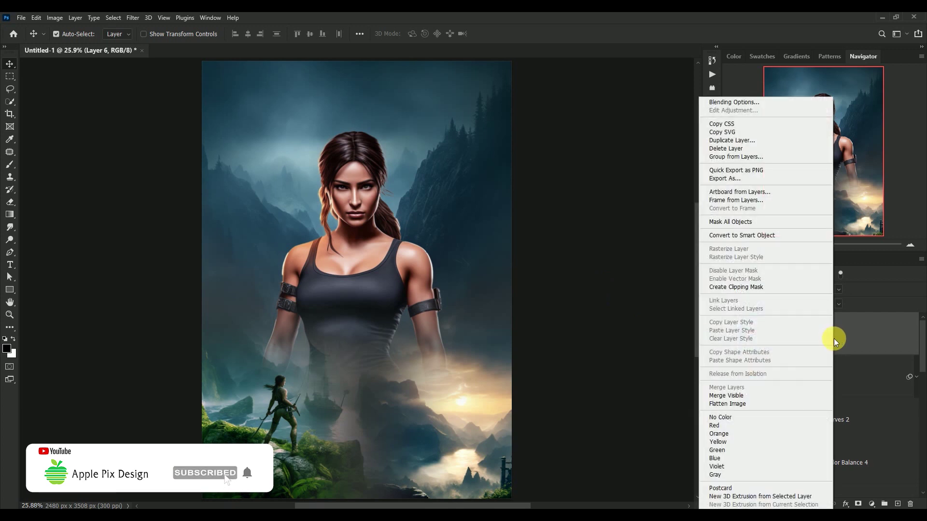
left_click(804, 236)
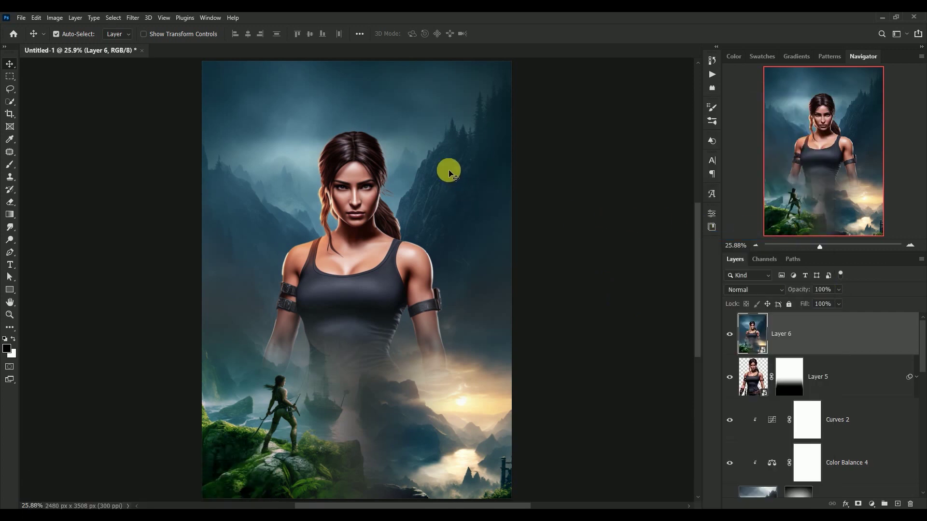
Open the merged layer in Color Efex Pro 4 and use the Cross Processing filter with method T01
left_click(133, 18)
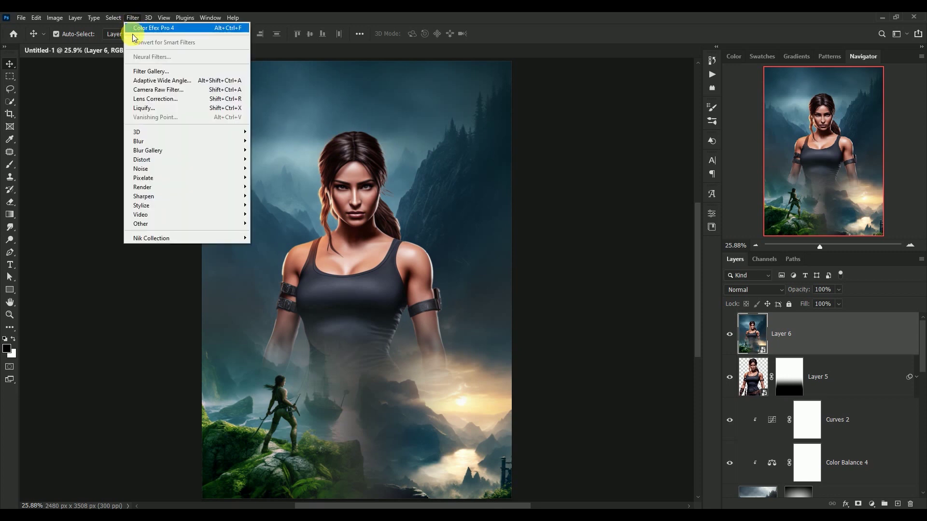
mouse_move(157, 238)
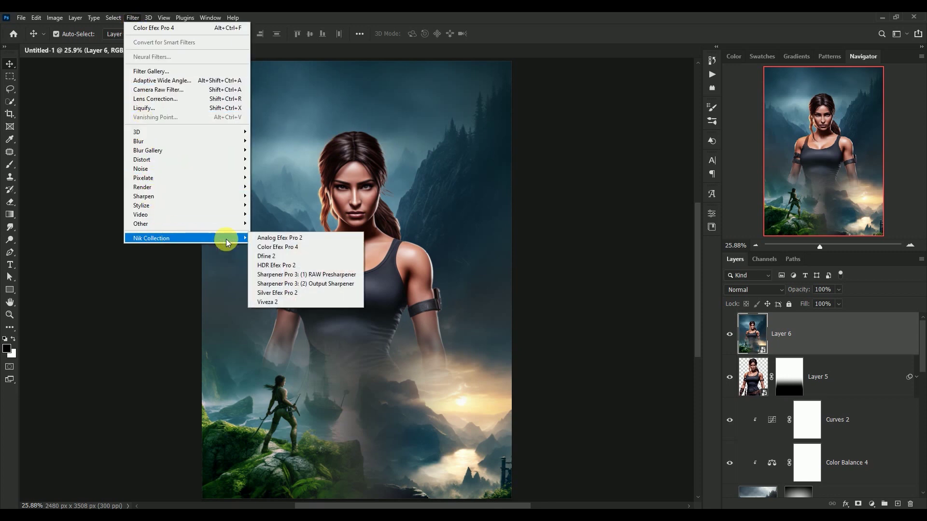
left_click(262, 247)
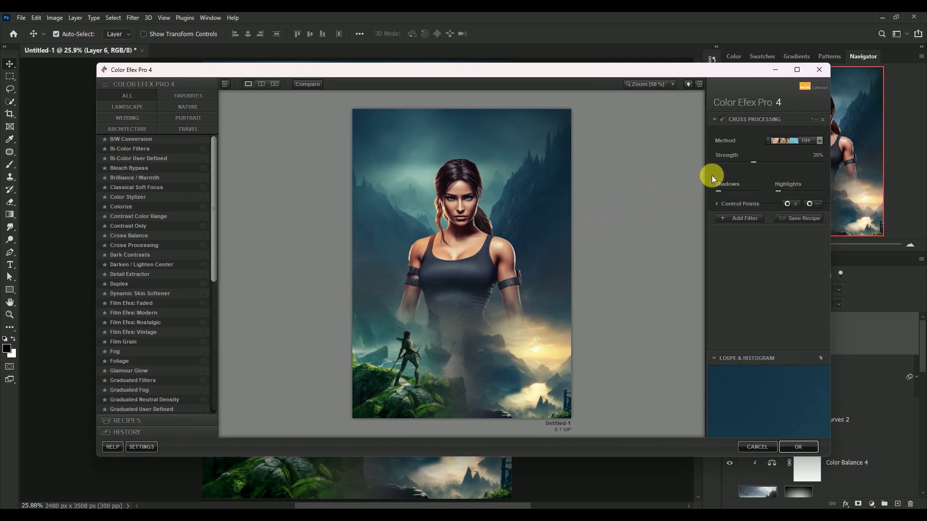
left_click(786, 143)
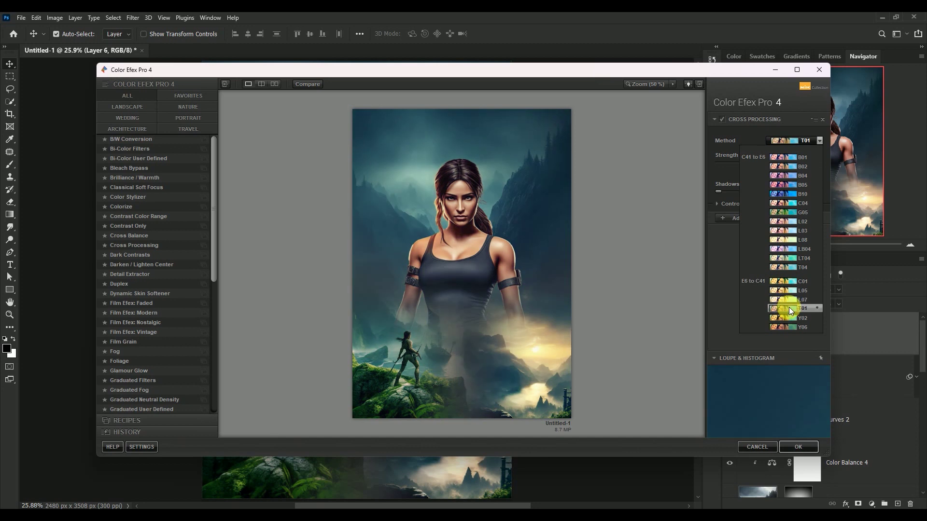
left_click(789, 309)
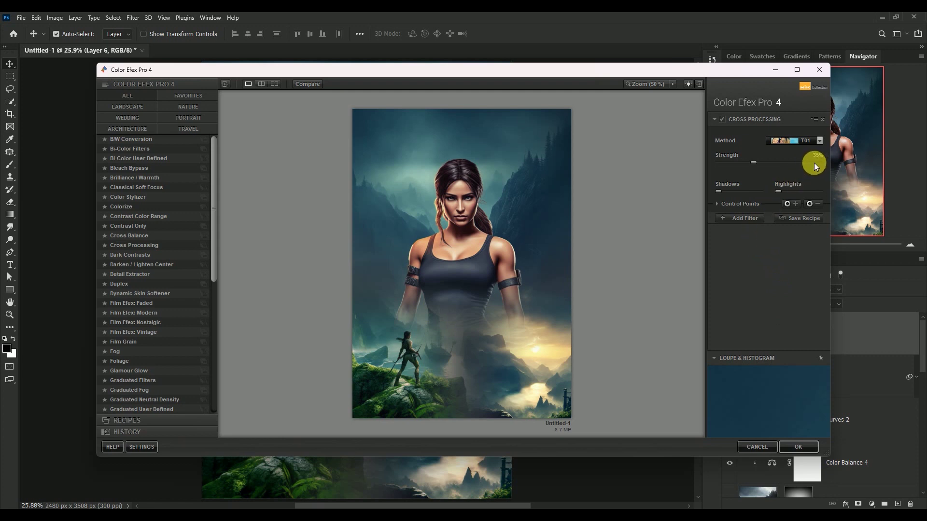
Add a Detail Extractor filter and lower its effect amount, with Contrast and Saturation at 6%
left_click(744, 216)
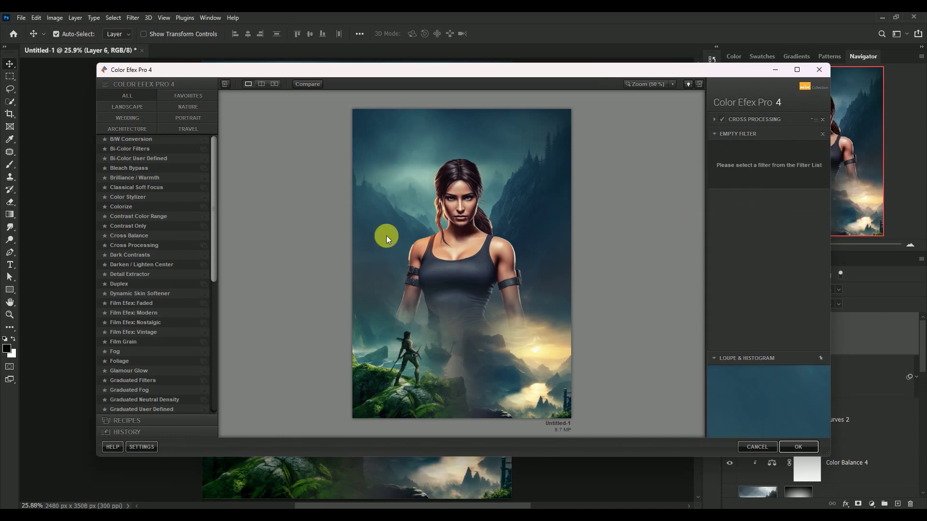
left_click(137, 280)
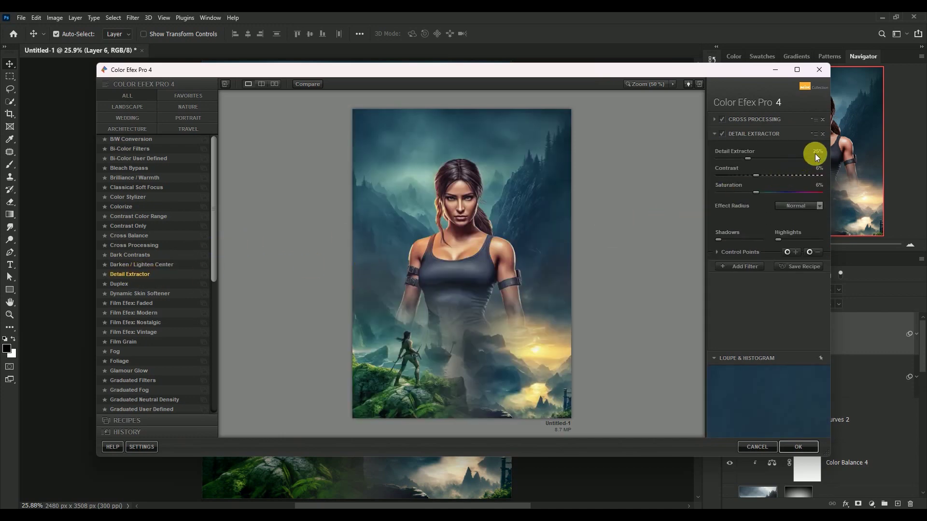
left_click(816, 152)
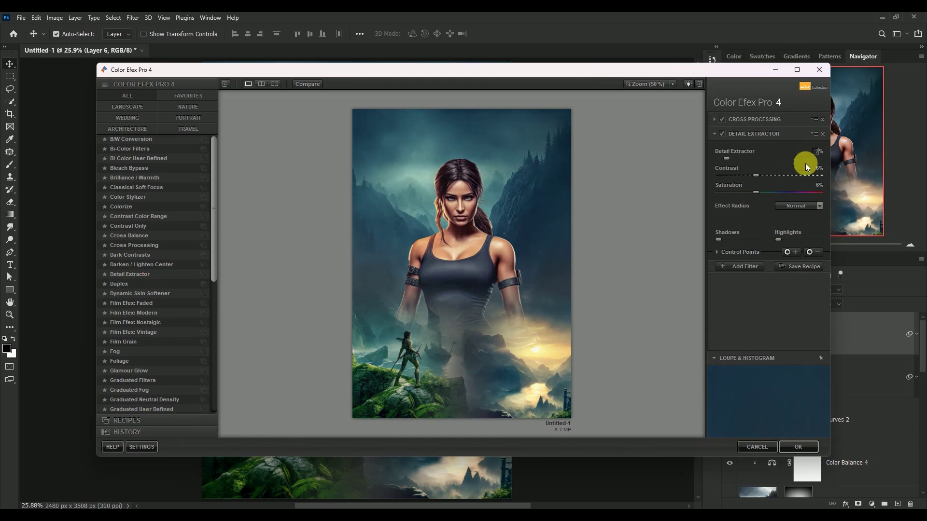
left_click(816, 168)
left_click(801, 185)
Add a Bi-Color Filters effect using color set 3 from the Moss group
left_click(752, 266)
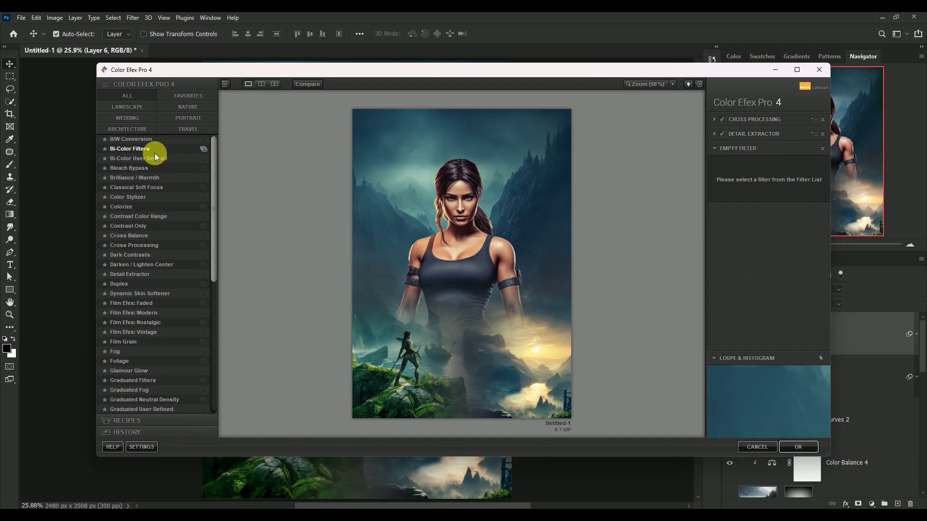
left_click(138, 151)
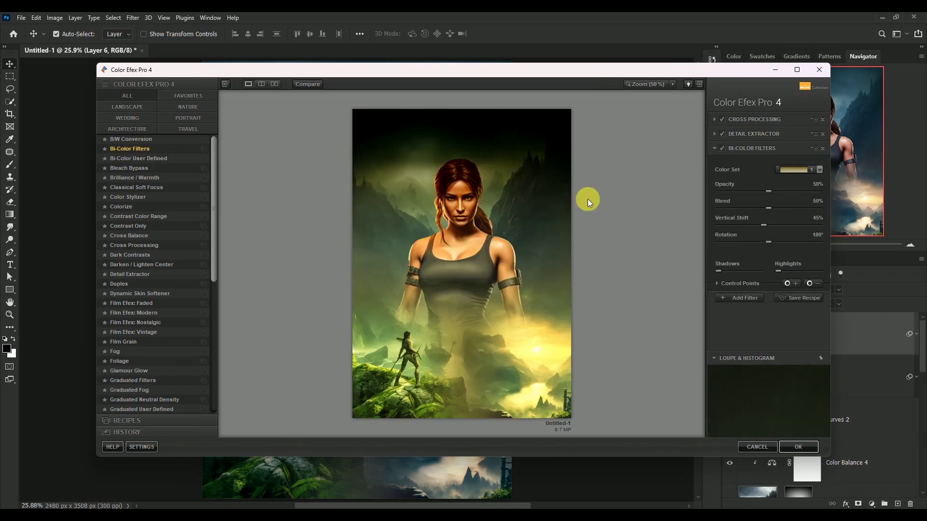
left_click(790, 169)
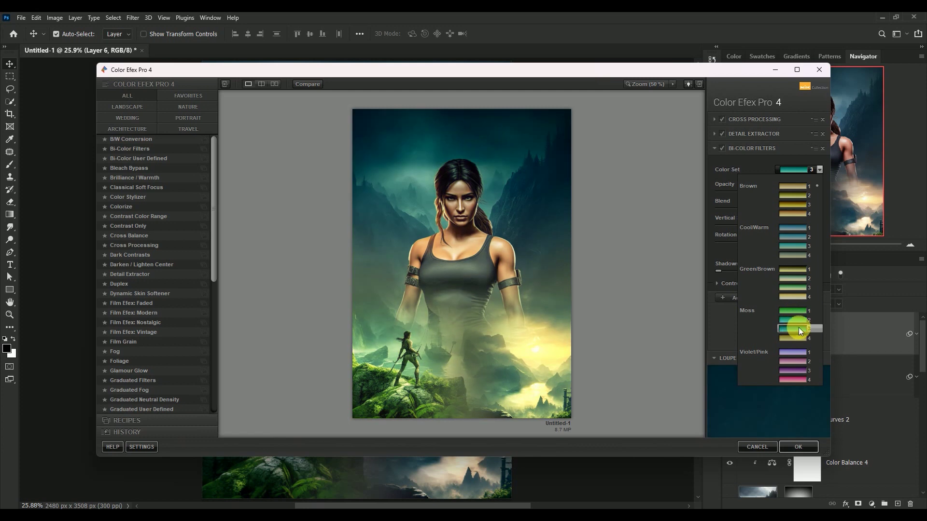
left_click(798, 329)
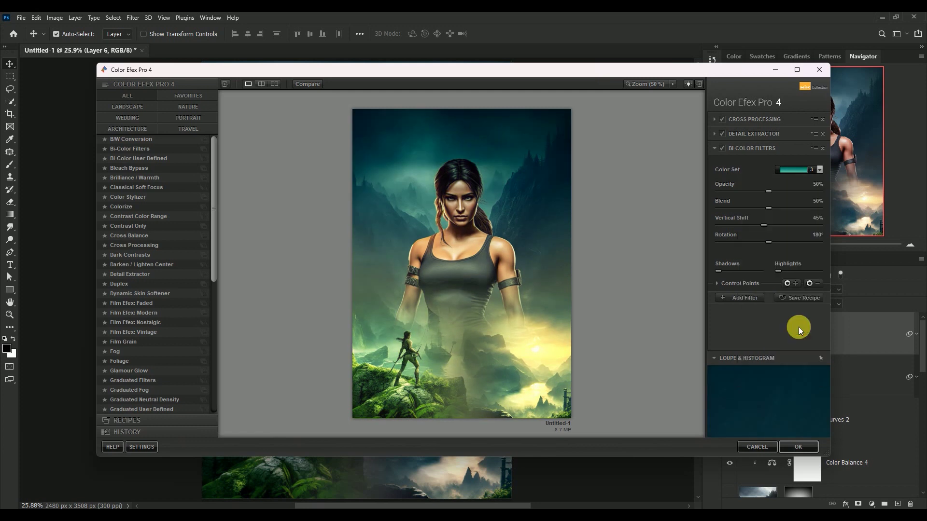
Set the Bi-Color Filters opacity to 20% and apply the Color Efex Pro 4 effects to the layer
left_click(817, 184)
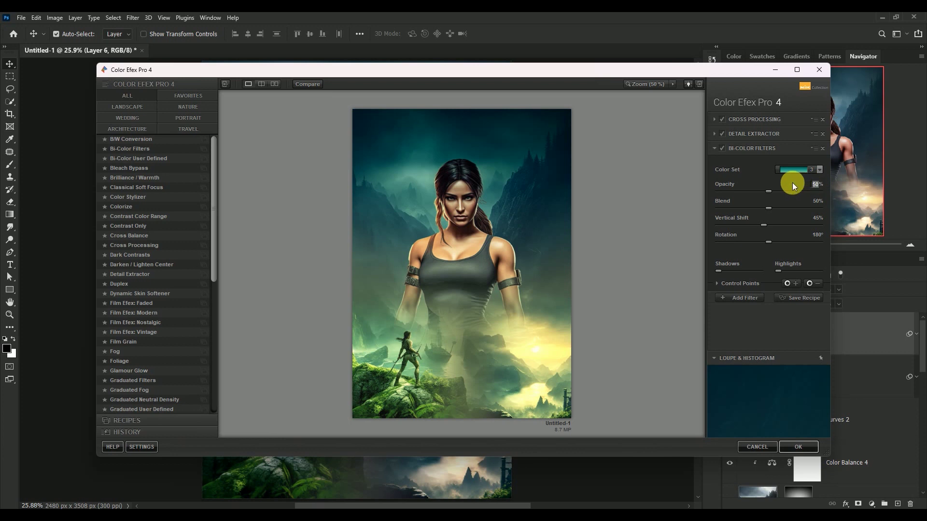
type("20")
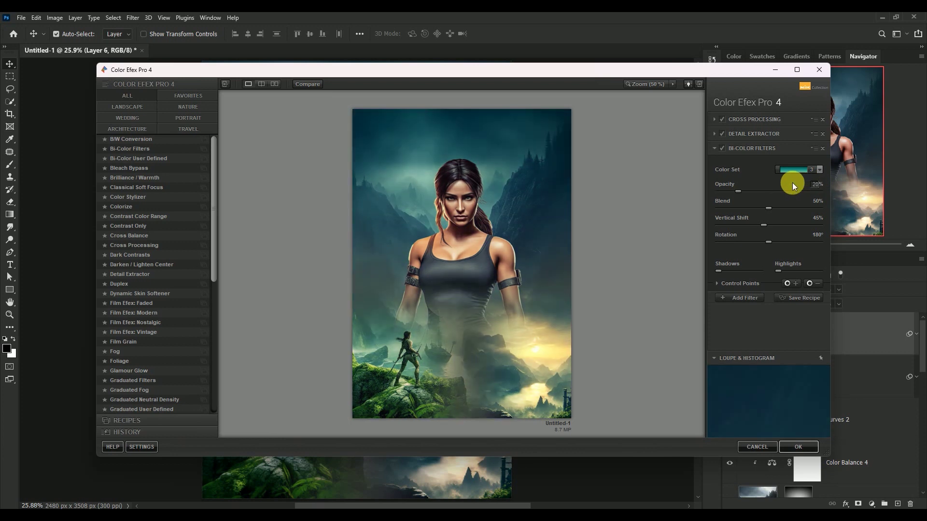
key("Tab")
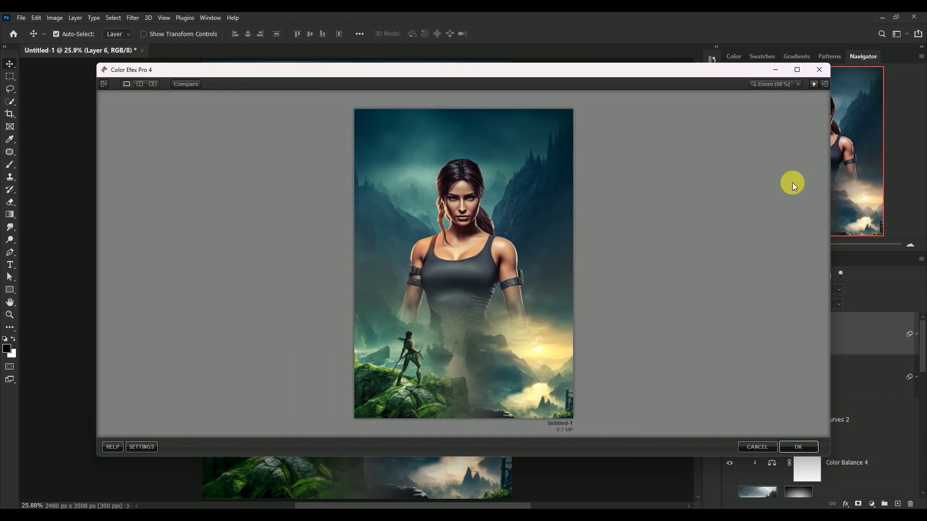
key("Tab")
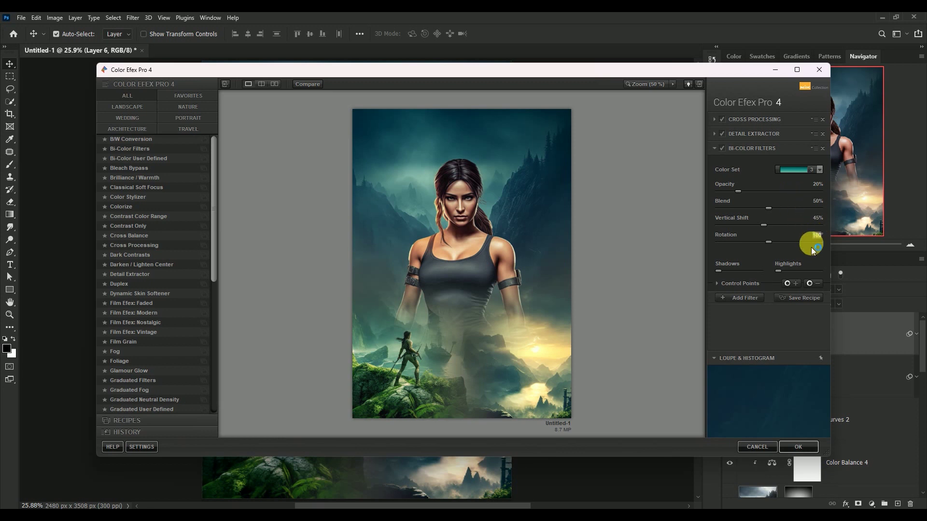
left_click(749, 298)
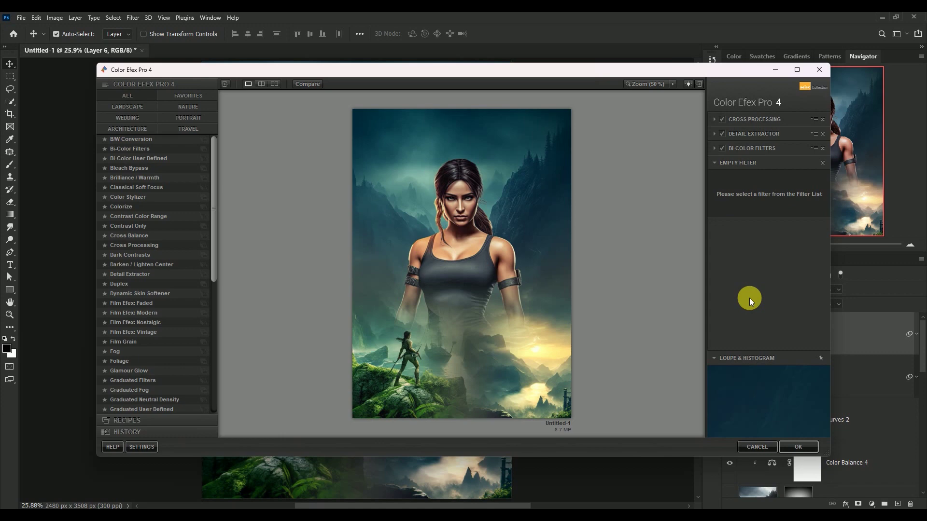
left_click(791, 448)
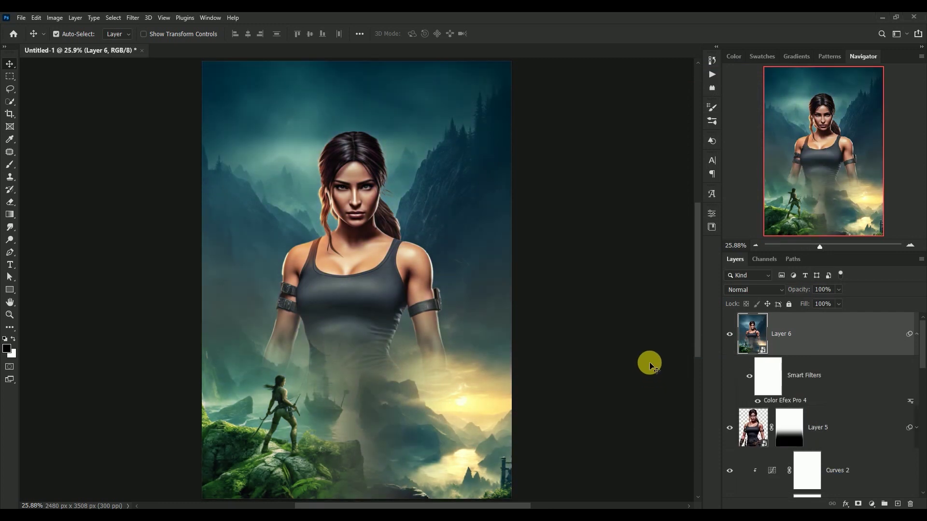
Collapse the merged layer's smart filter list and compare the poster with and without the Color Efex grading
left_click(917, 334)
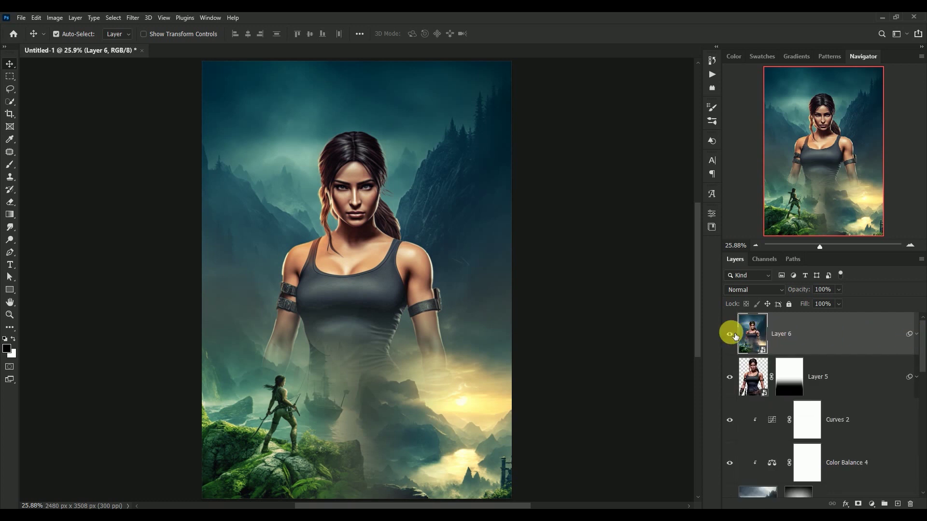
left_click(730, 335)
left_click(730, 335)
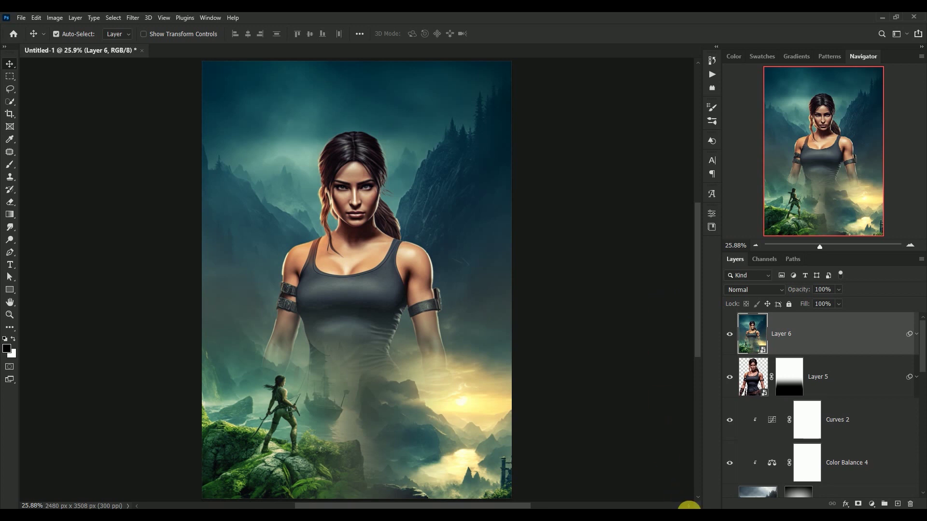
Stamp the graded poster into another new top layer and convert that layer to a smart object
key("ctrl")
key("ctrl")
key("ctrl+alt+shift+e")
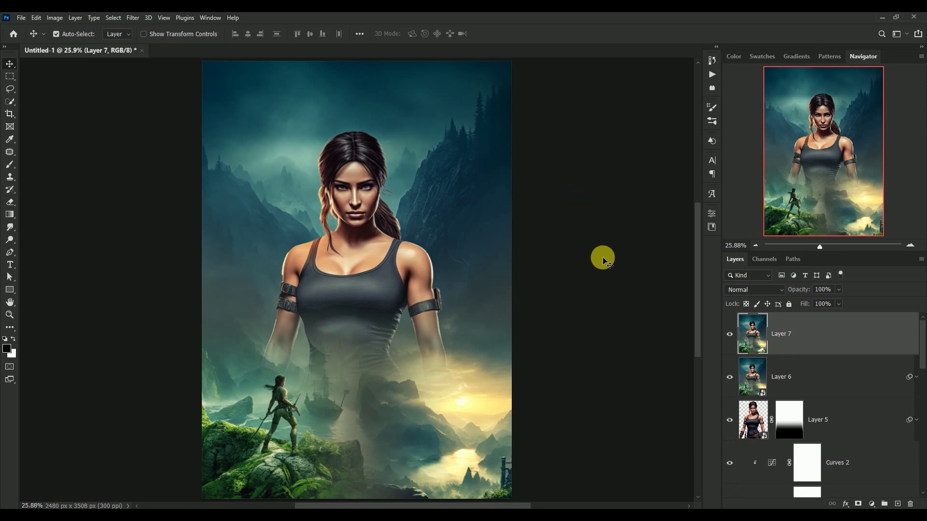
right_click(855, 333)
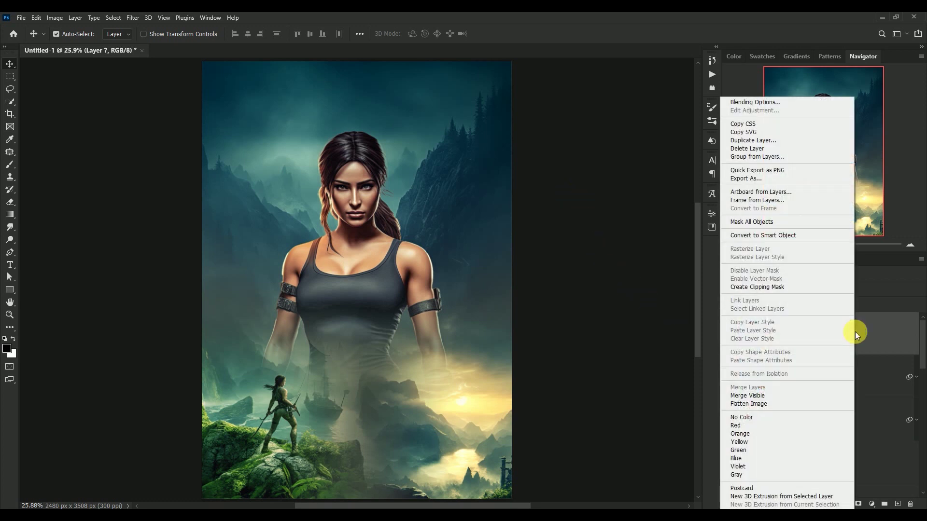
left_click(828, 235)
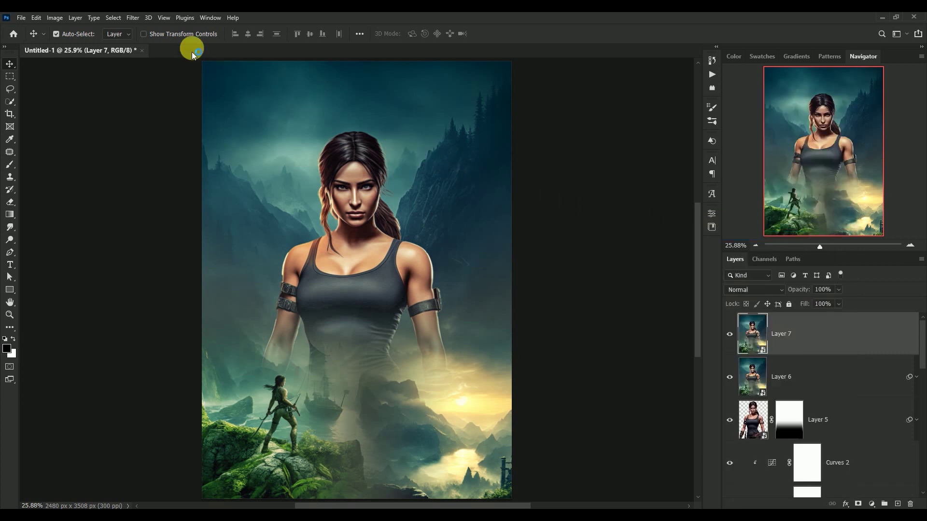
Open the newest merged layer in the Camera Raw Filter and apply the CN16 preset from the favorites
left_click(133, 18)
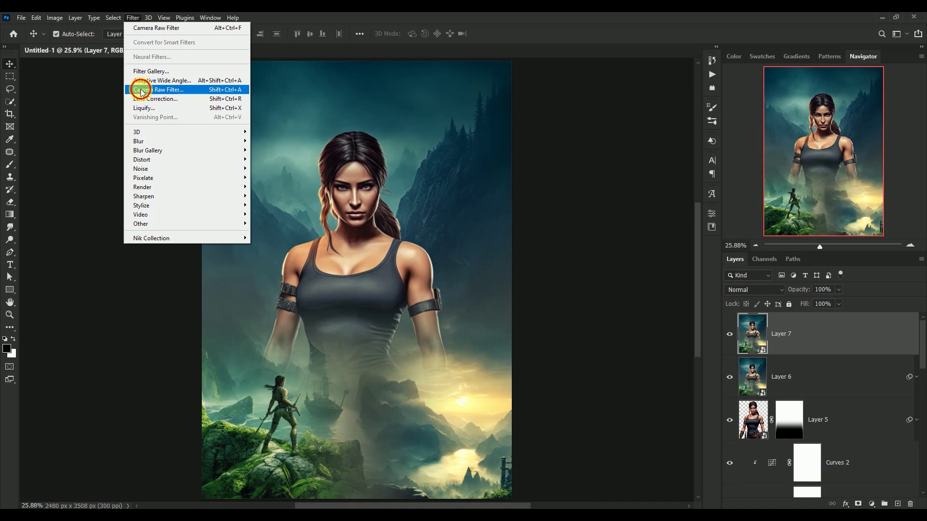
left_click(143, 92)
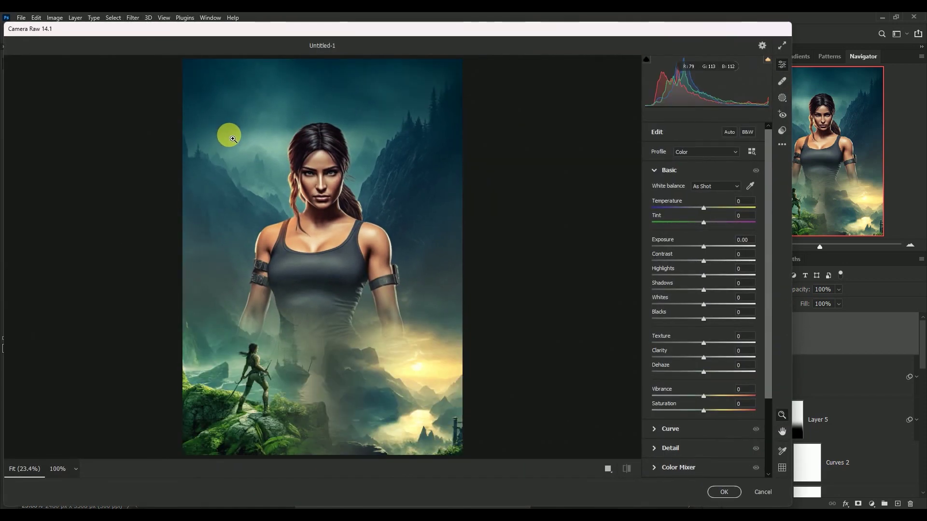
left_click(783, 132)
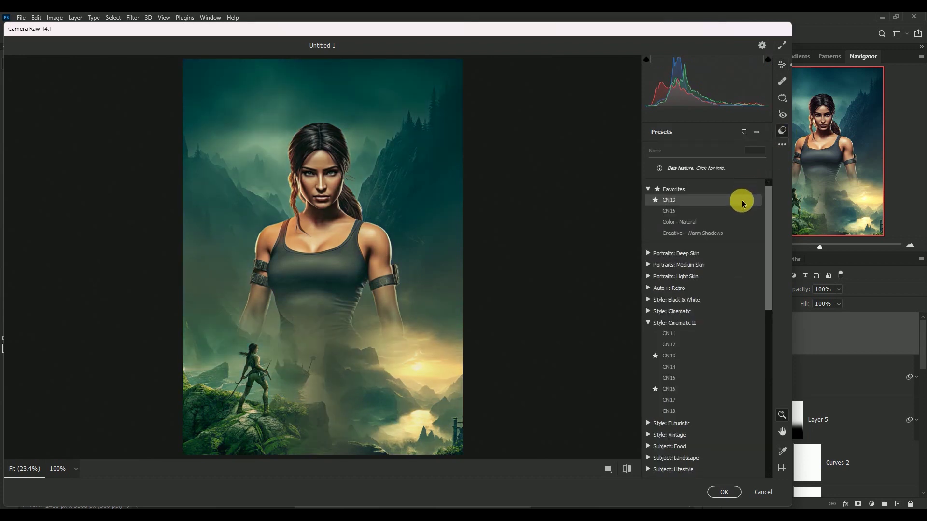
left_click(710, 211)
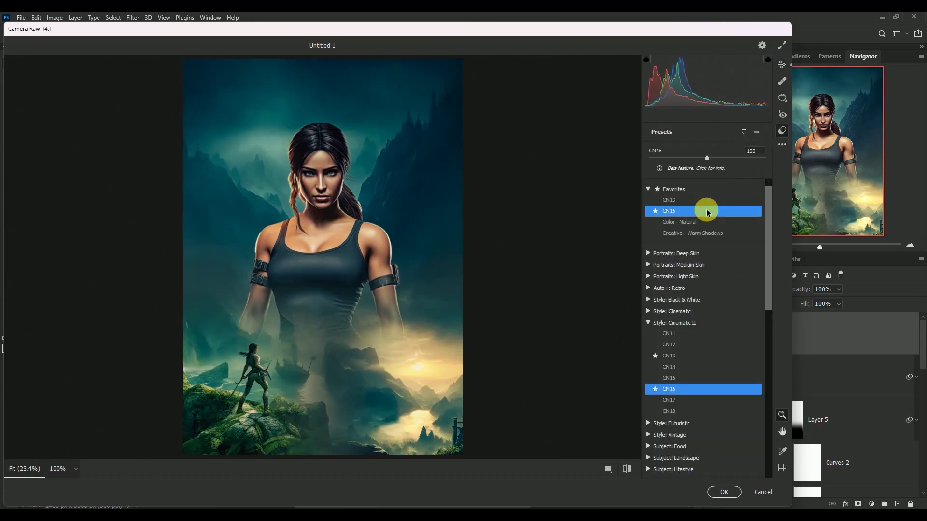
Set the CN16 preset amount to 40, and adjust the white balance to Temperature -4 and Tint +20
left_click(754, 151)
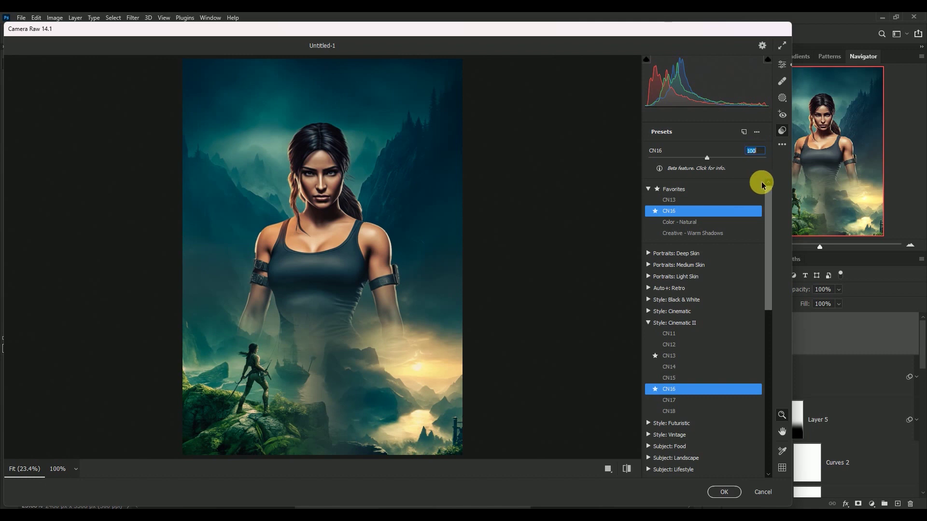
type("40")
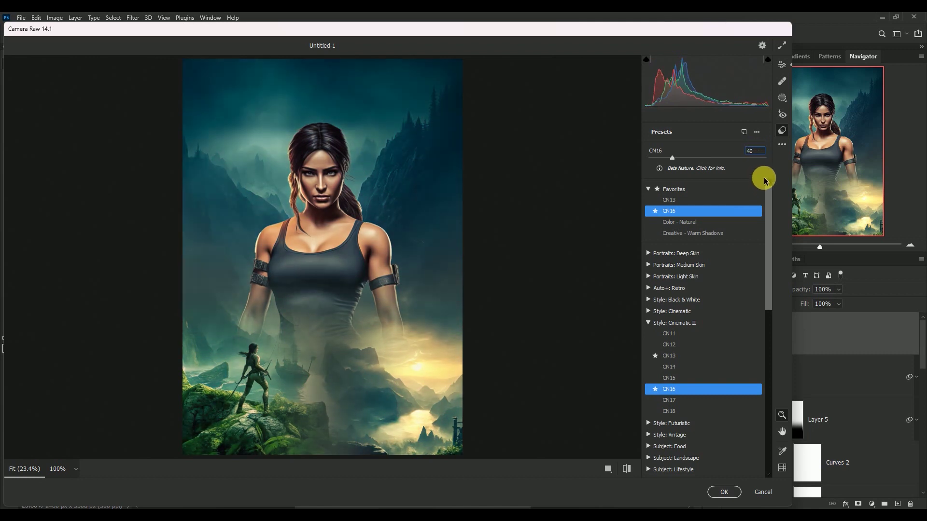
left_click(782, 66)
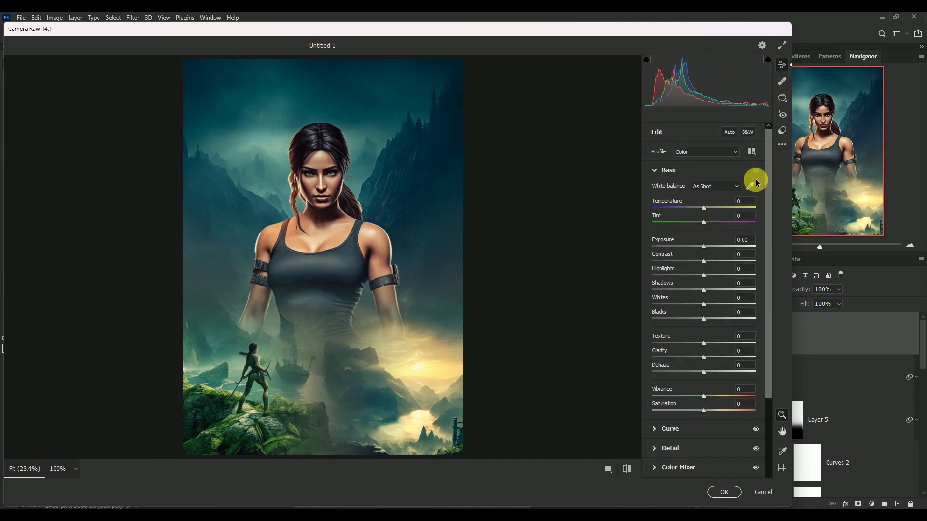
left_click(741, 200)
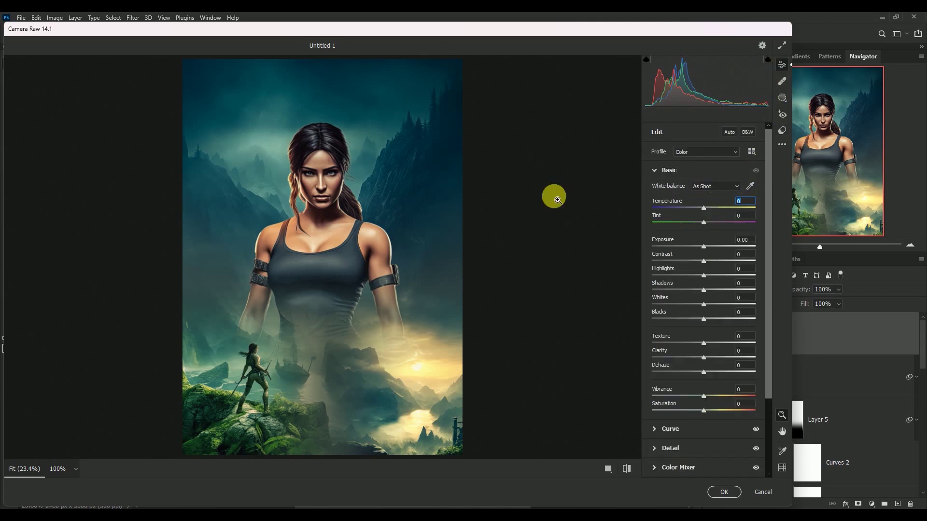
type("-4")
key("Tab")
type("+20")
Set Highlights to -29 and Shadows to +21 in the basic Camera Raw adjustments
key("Tab")
key("Tab")
key("Tab")
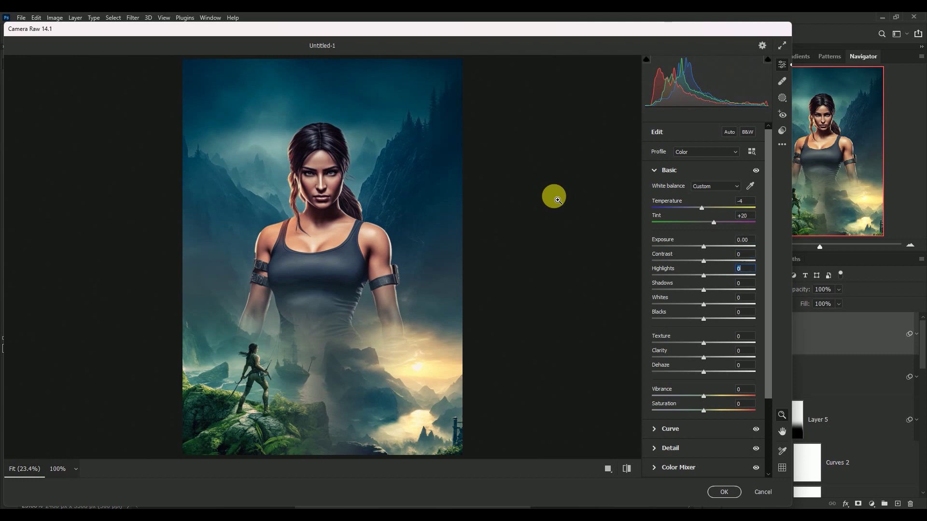
type("-29")
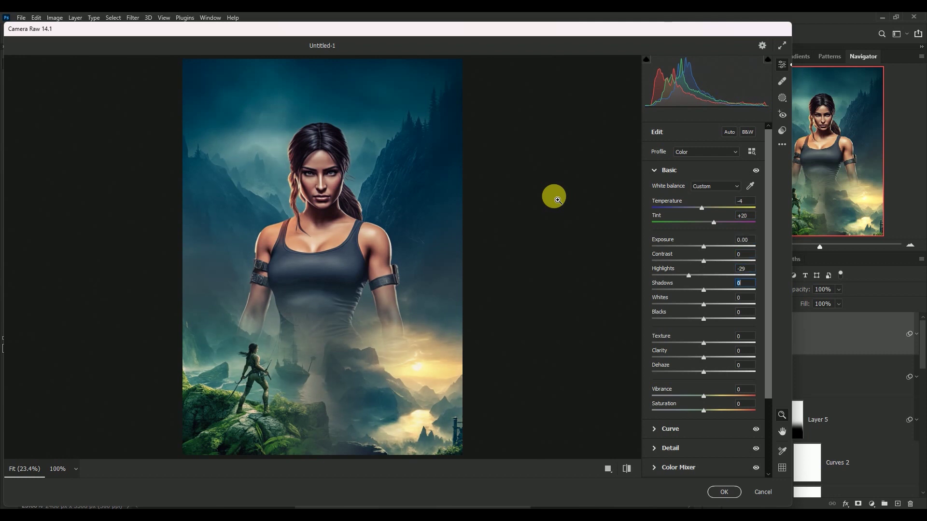
type("+21")
Set Texture to +14, Clarity to +10 and Vibrance to +10, and apply the Camera Raw Filter to the layer
key("Tab")
key("Tab")
type("+14+10")
key("Tab")
key("Tab")
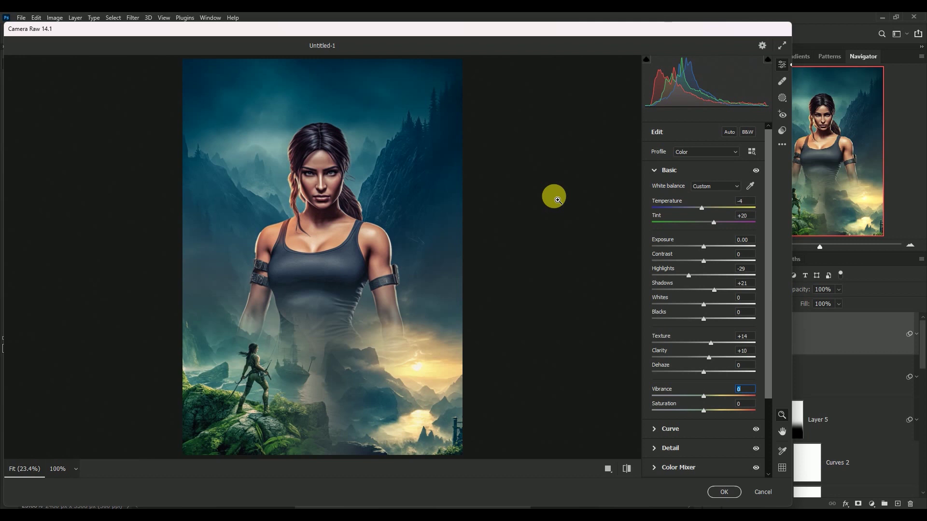
type("+10")
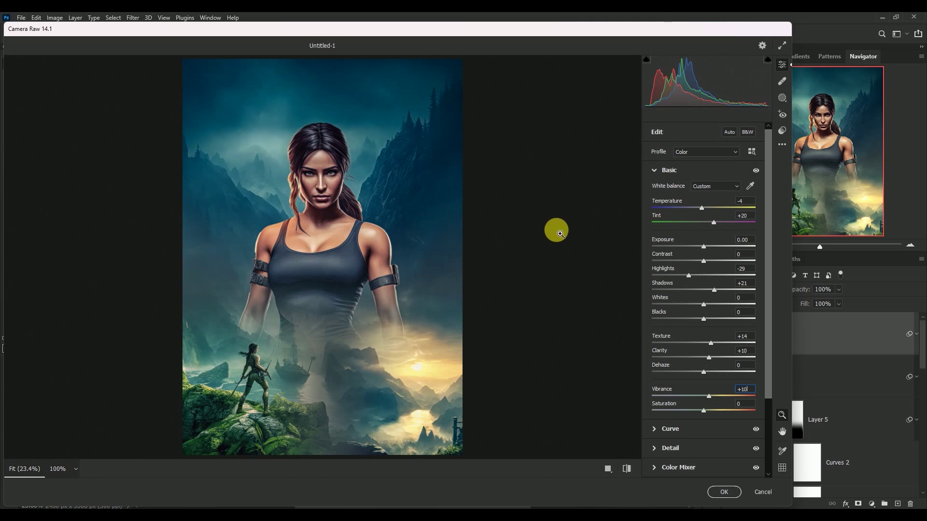
left_click(723, 492)
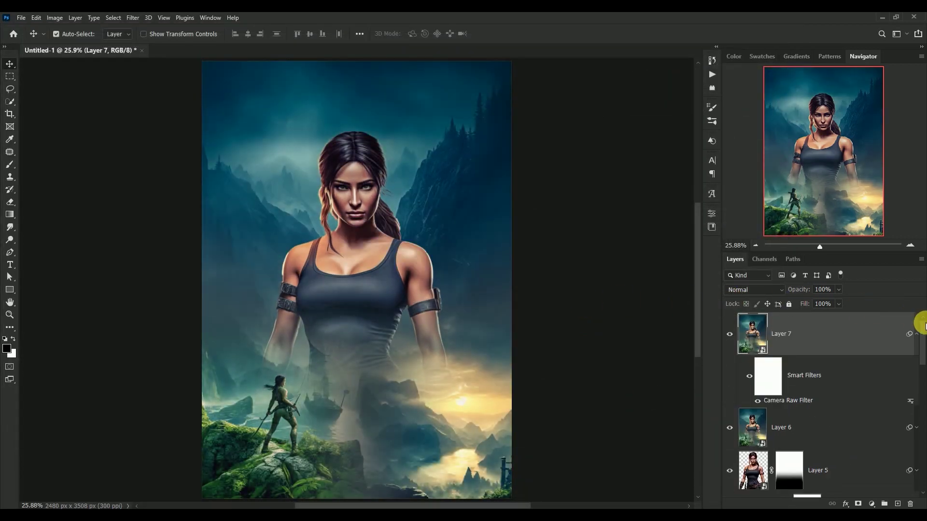
Collapse Layer 7's smart filter list and compare the poster with and without the Camera Raw grading
left_click(917, 335)
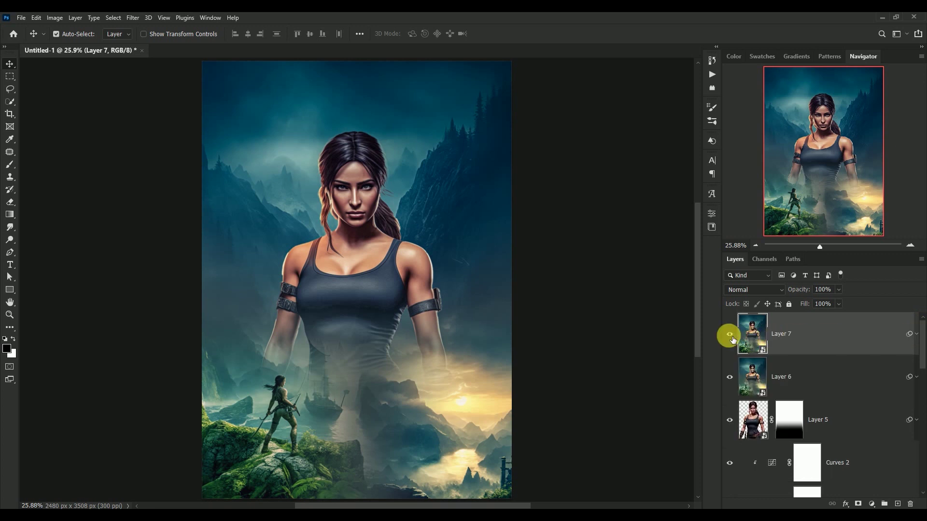
left_click(729, 334)
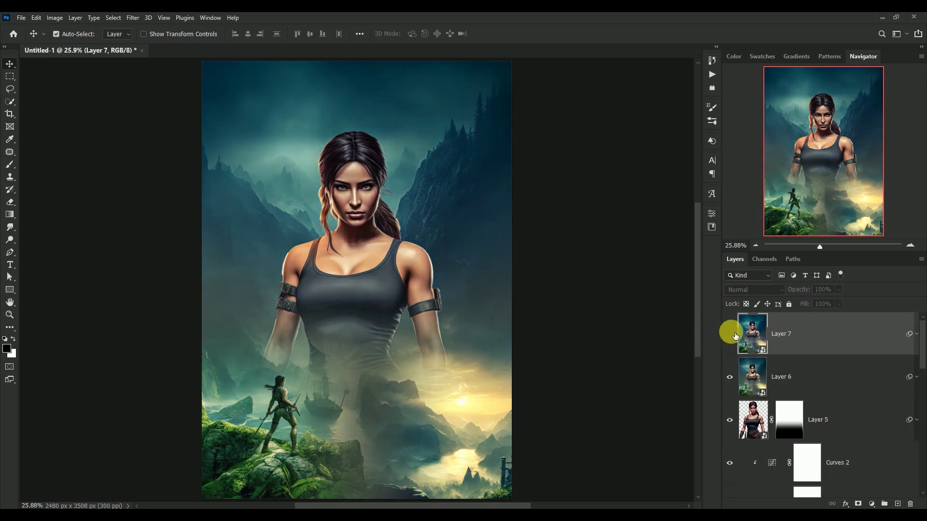
left_click(730, 334)
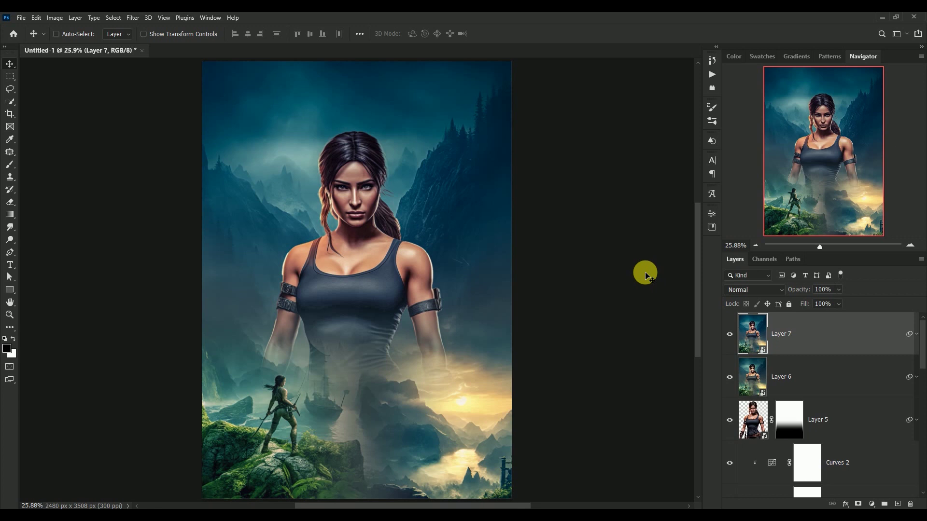
key("ctrl+minus")
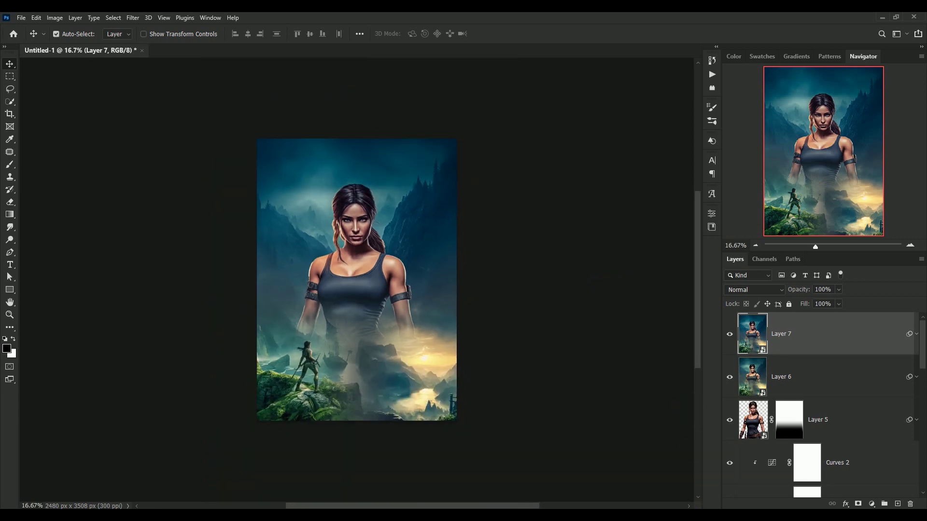
key("ctrl+plus")
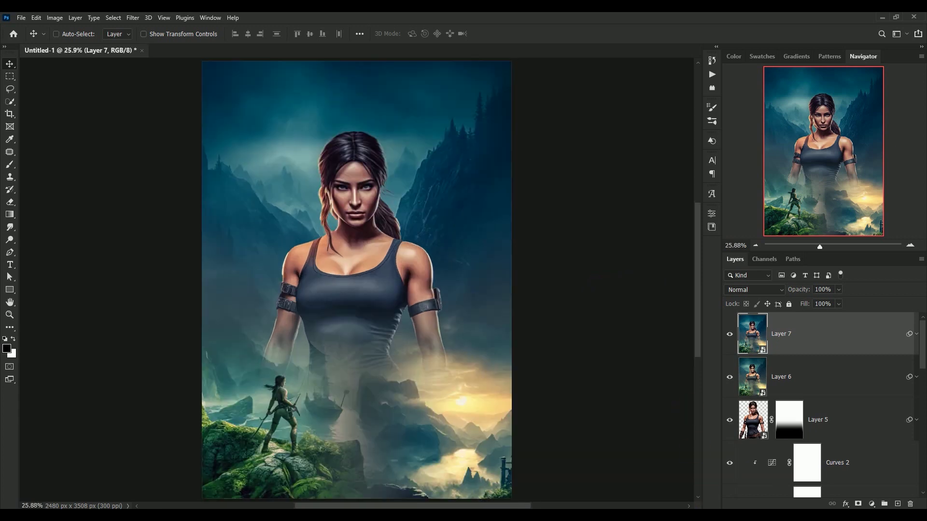